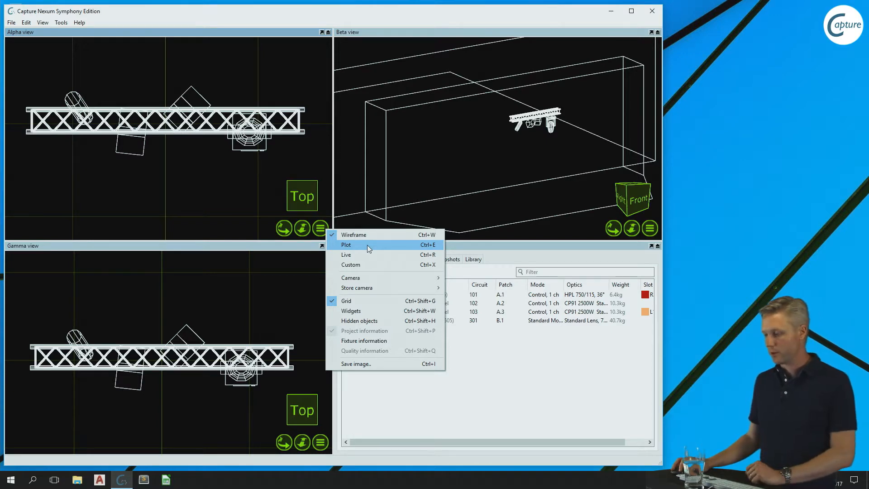
Switch the Alpha view to Plot rendering and compare it at full size with the wireframe Gamma view
click(367, 245)
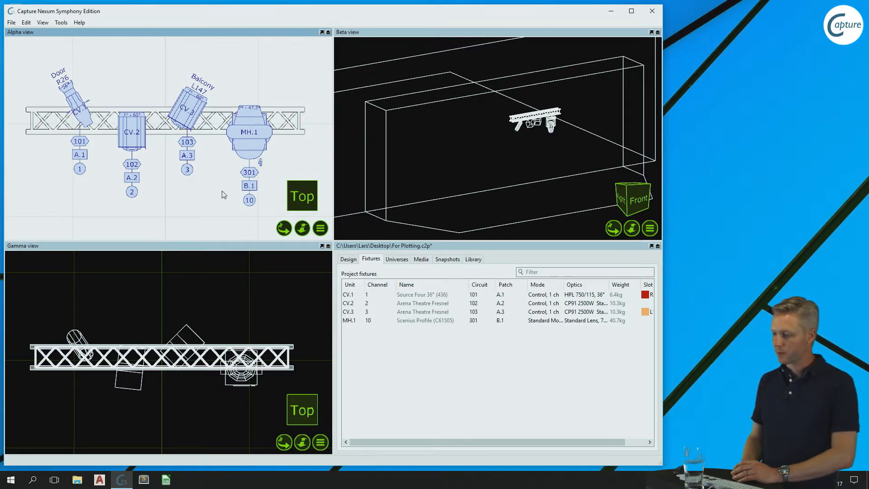
double_click(255, 34)
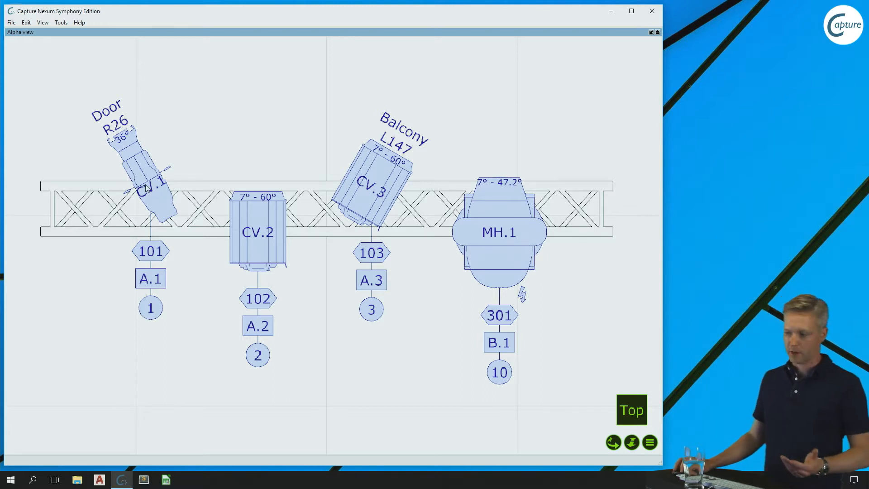
double_click(180, 31)
double_click(197, 247)
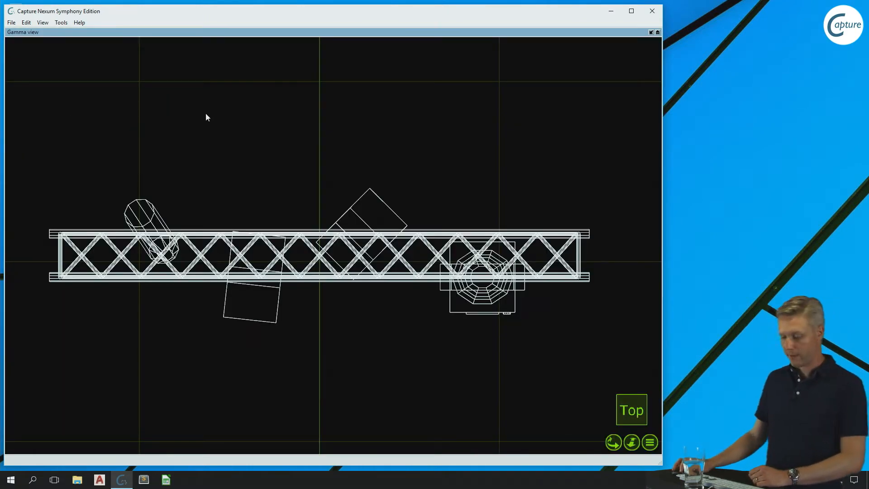
double_click(198, 33)
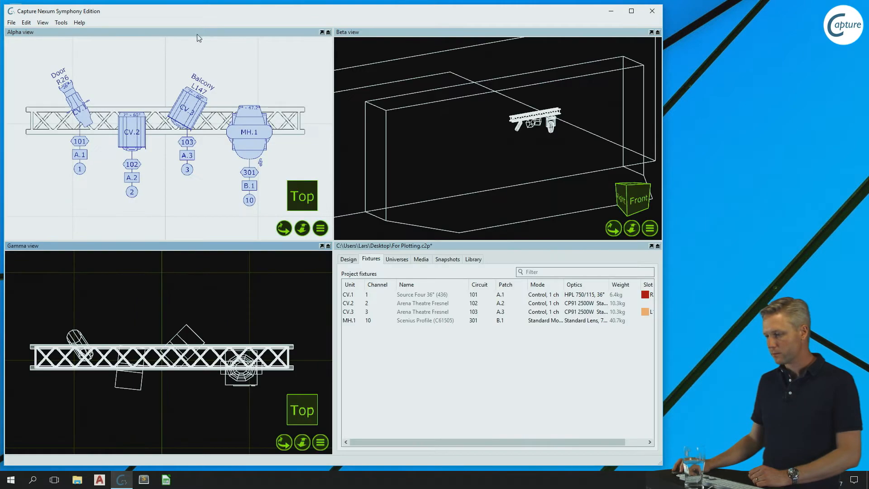
double_click(183, 32)
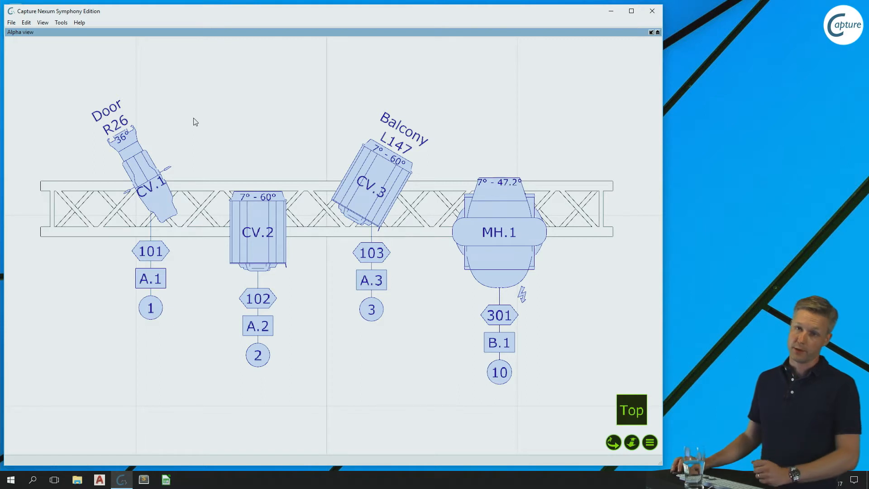
Reposition fixture CV.2 in the Alpha plot view to the upper edge of the truss, between CV.1 and CV.3
click(253, 221)
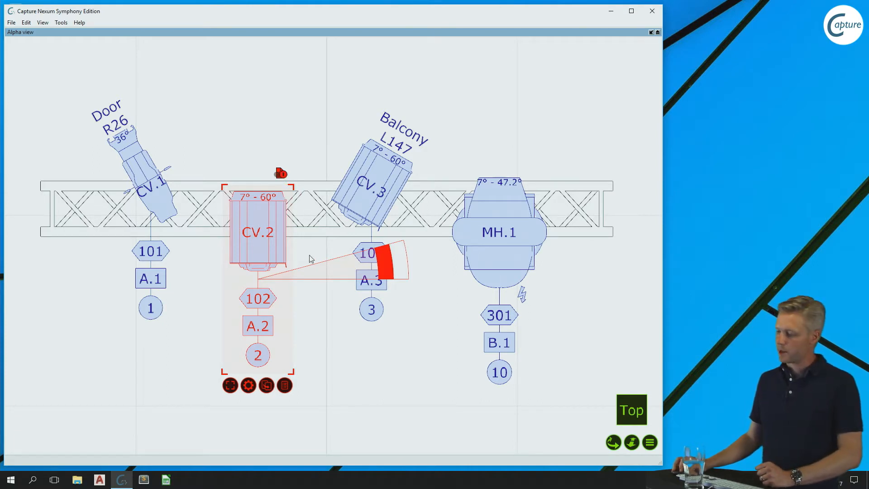
drag(268, 230, 313, 183)
double_click(305, 32)
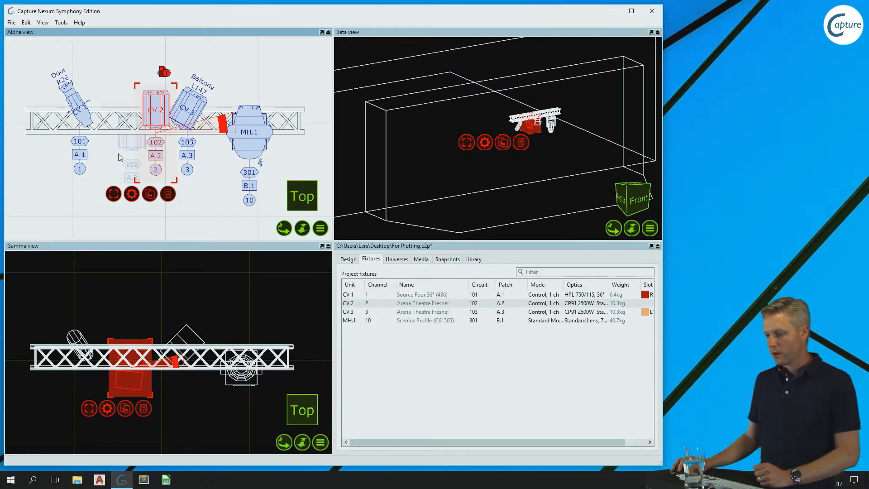
drag(158, 107, 106, 82)
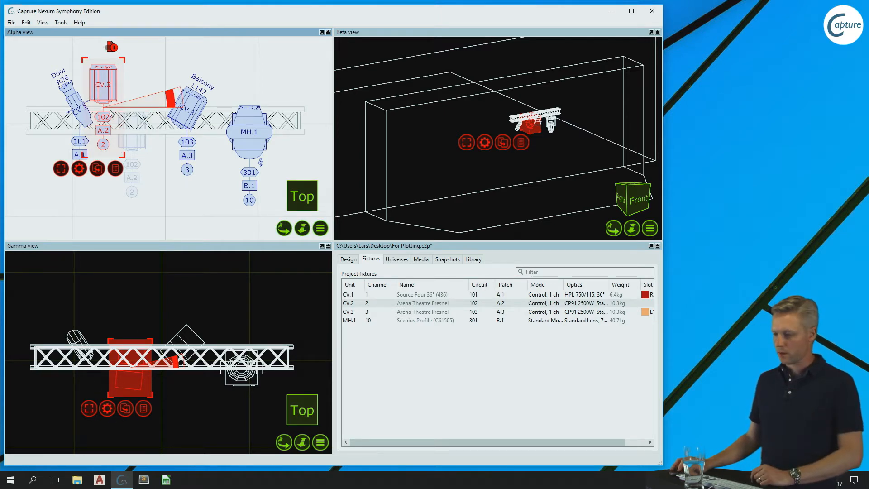
drag(98, 75, 144, 82)
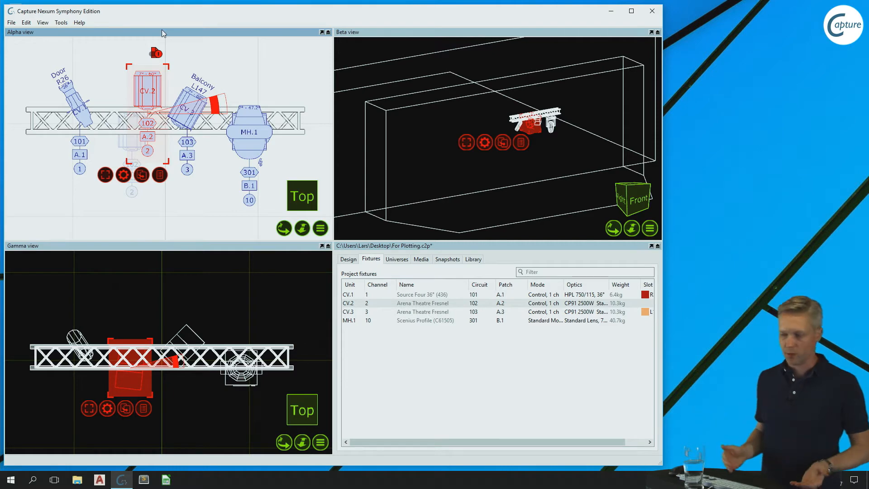
click(212, 54)
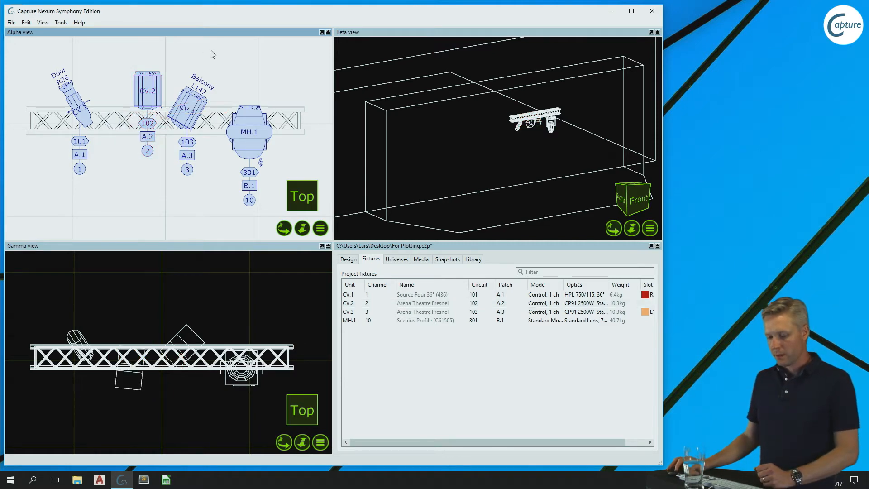
click(144, 88)
drag(144, 88, 124, 97)
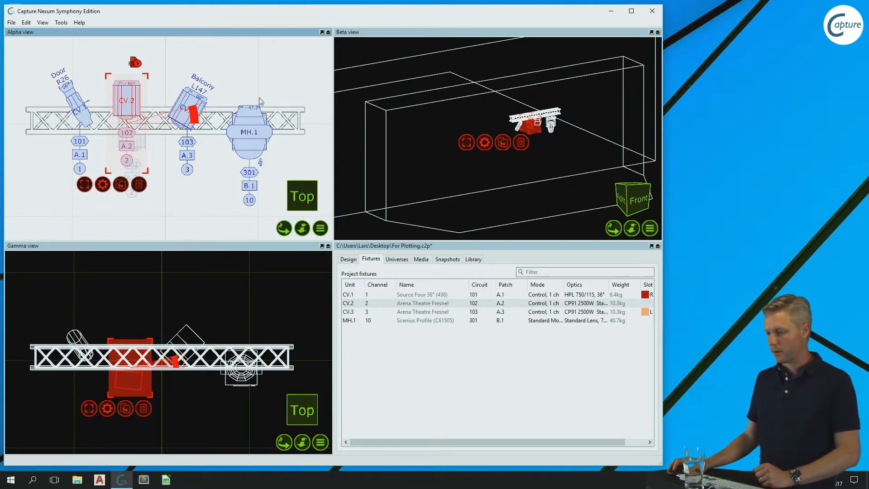
Move the truss in the Alpha plot view down and slightly left, away from its fixtures
scroll(261, 108, down, 1)
click(230, 112)
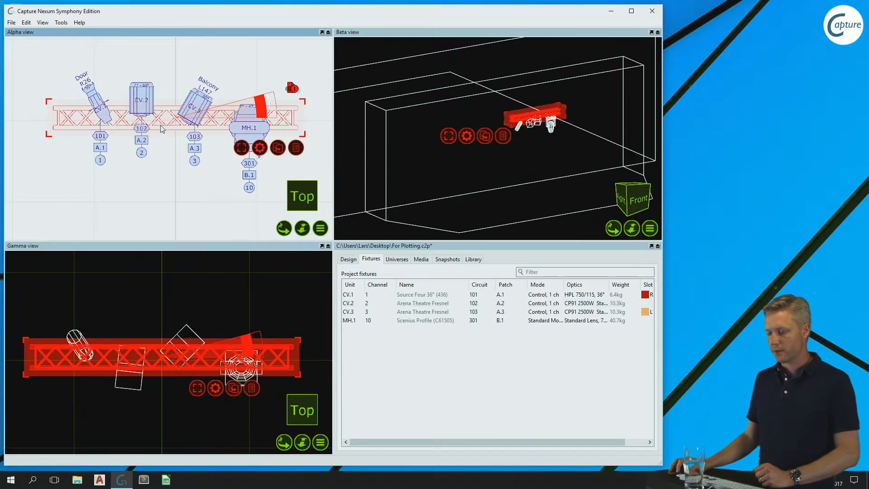
drag(166, 126, 143, 152)
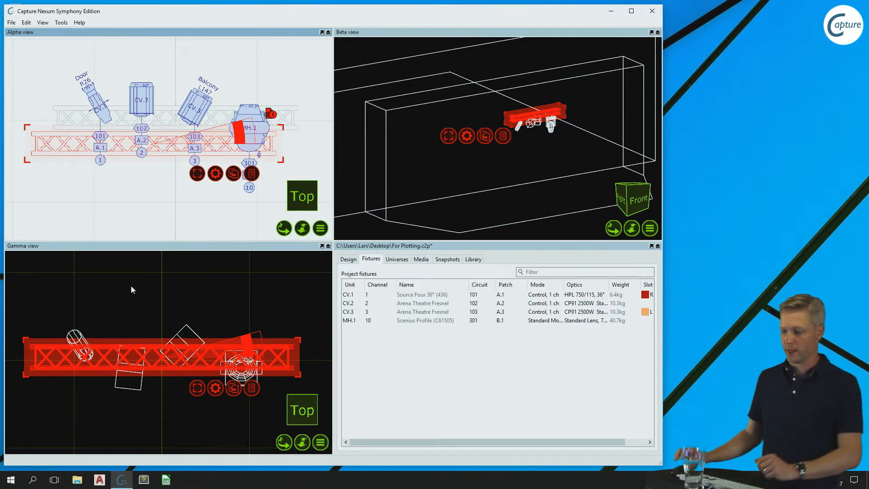
Enlarge the Alpha view and reset the truss's plot transformation
double_click(153, 31)
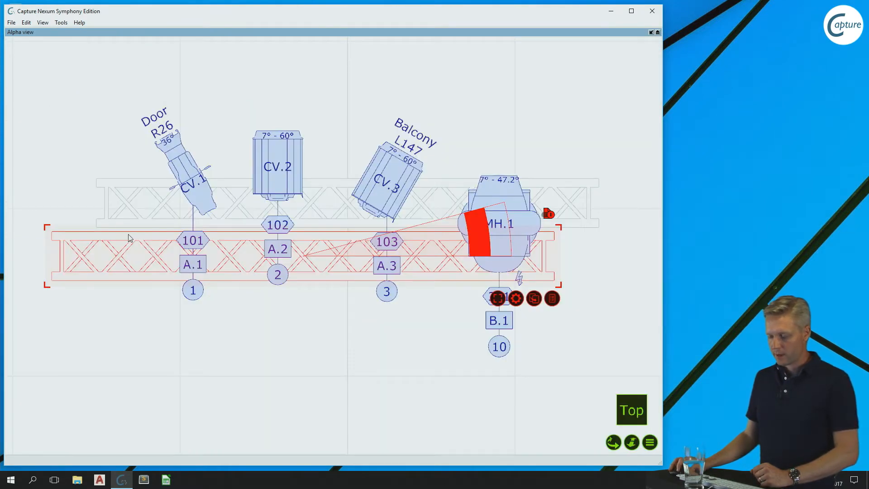
click(134, 302)
click(139, 278)
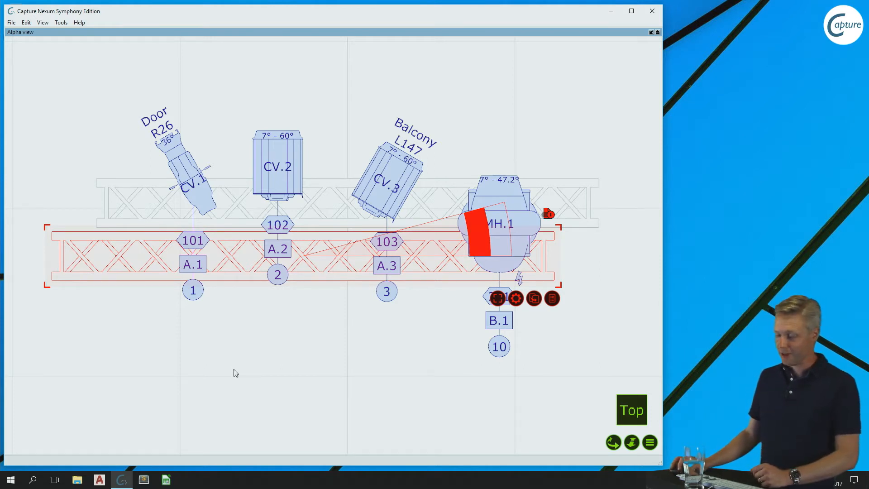
click(516, 301)
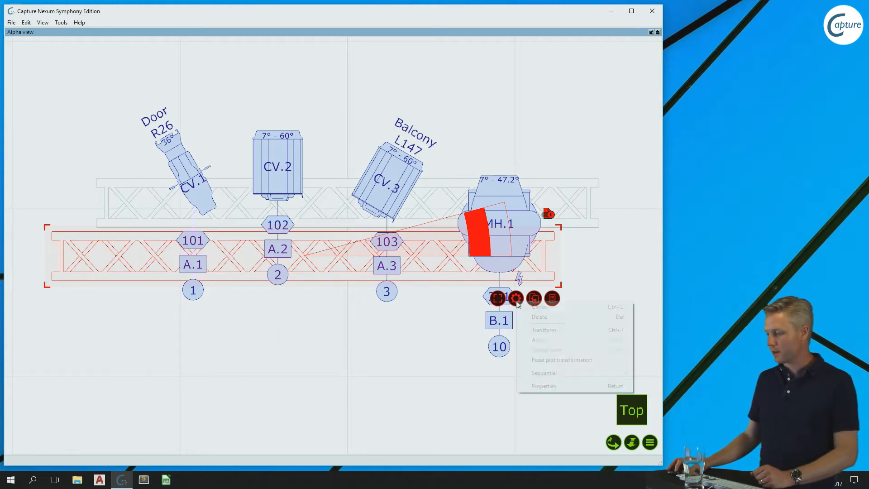
click(587, 360)
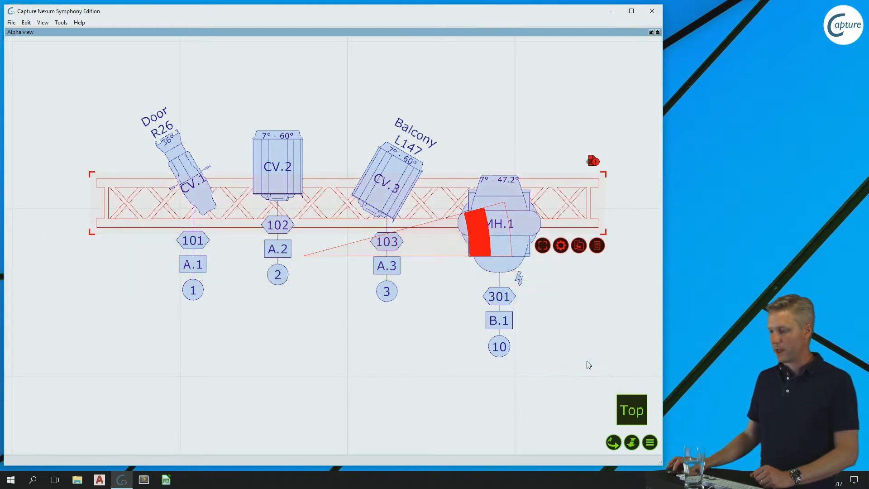
Reset the plot transformation of fixture CV.2 and return to the four-pane layout
click(266, 128)
click(285, 144)
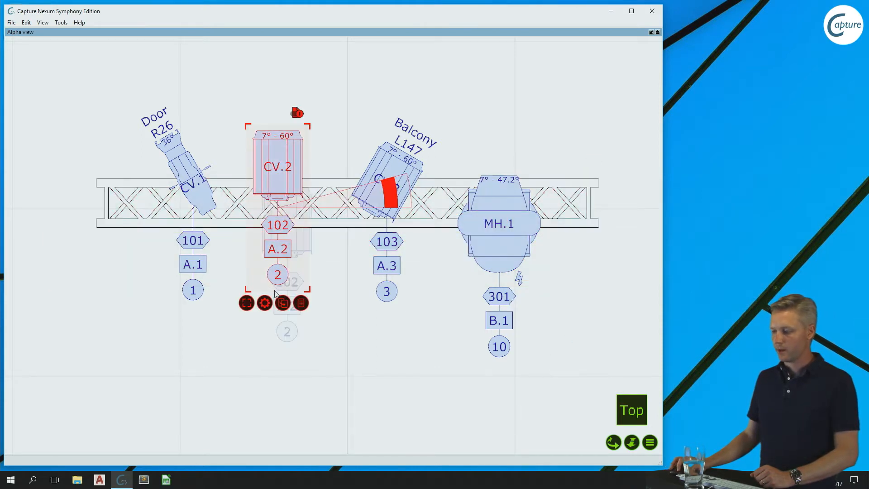
click(267, 302)
click(320, 361)
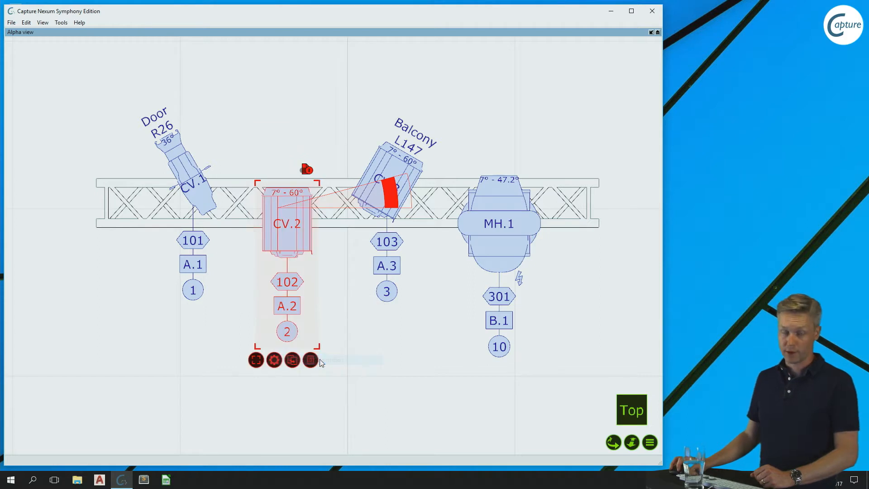
click(287, 93)
double_click(342, 31)
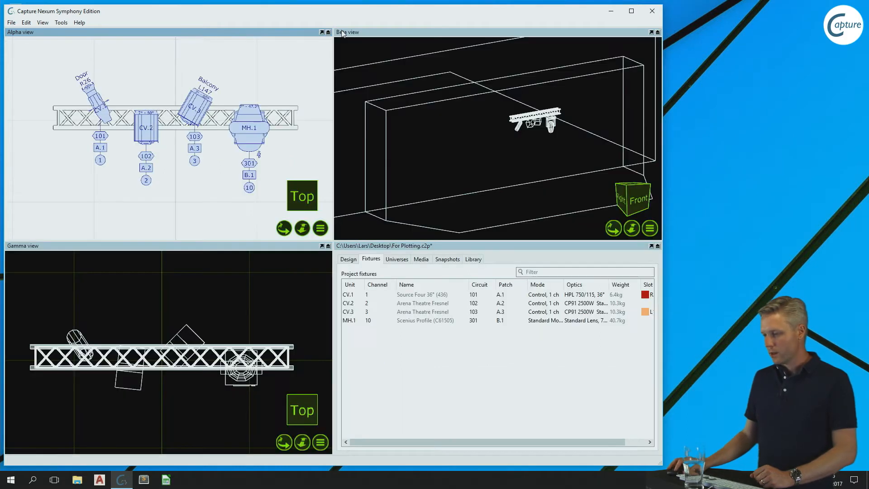
Highlight fixture CV.1 in the views from its row in the project fixtures list, and clear the selection
scroll(201, 144, up, 3)
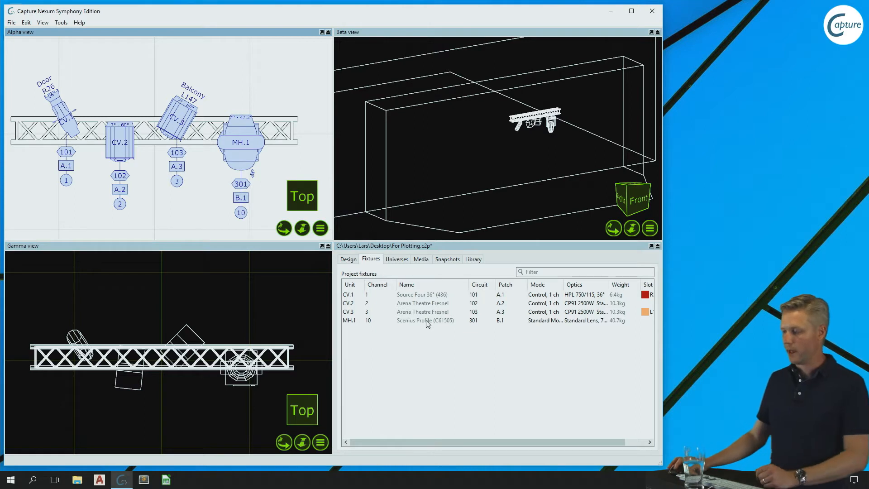
click(383, 295)
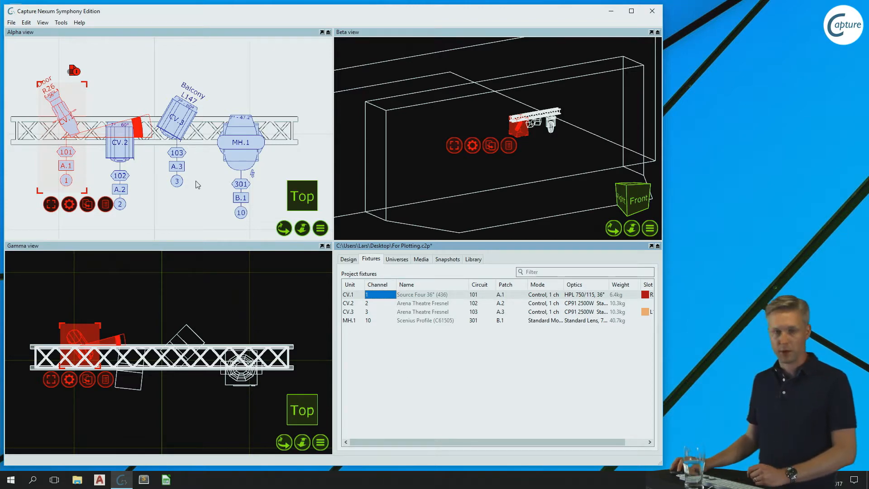
click(202, 191)
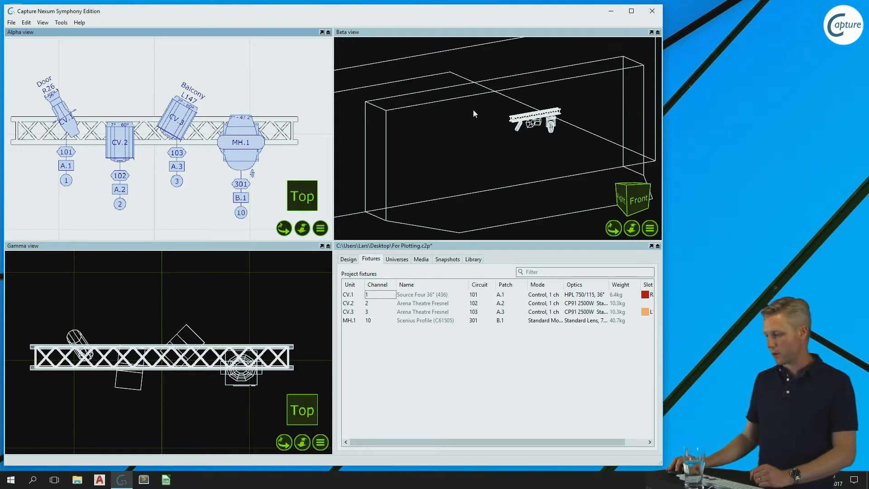
Preview the Beta view in Live rendering and return it to Wireframe
click(653, 233)
click(653, 234)
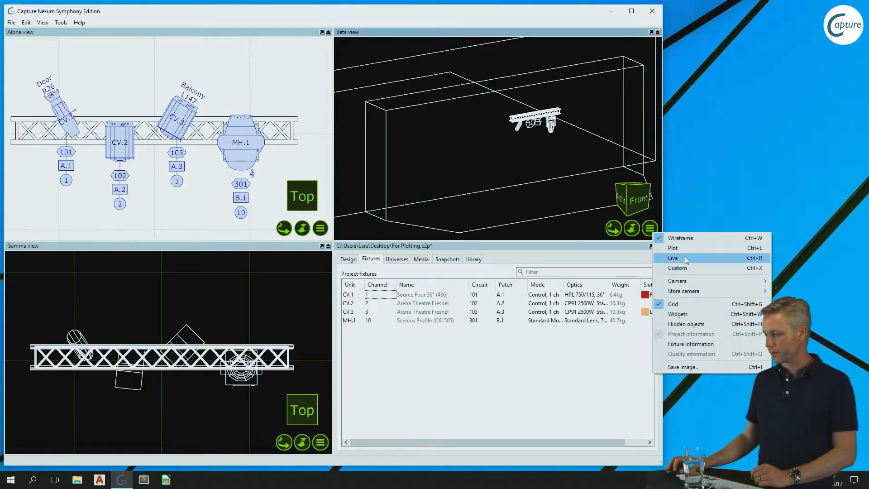
click(685, 256)
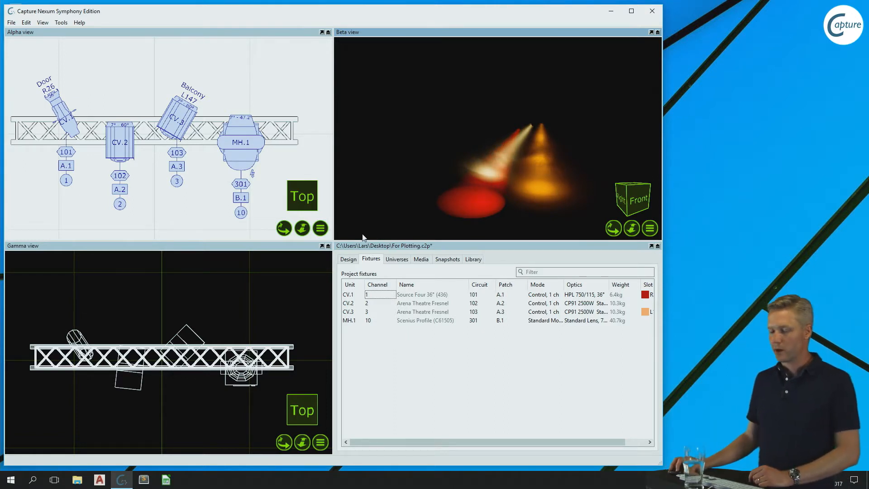
click(652, 230)
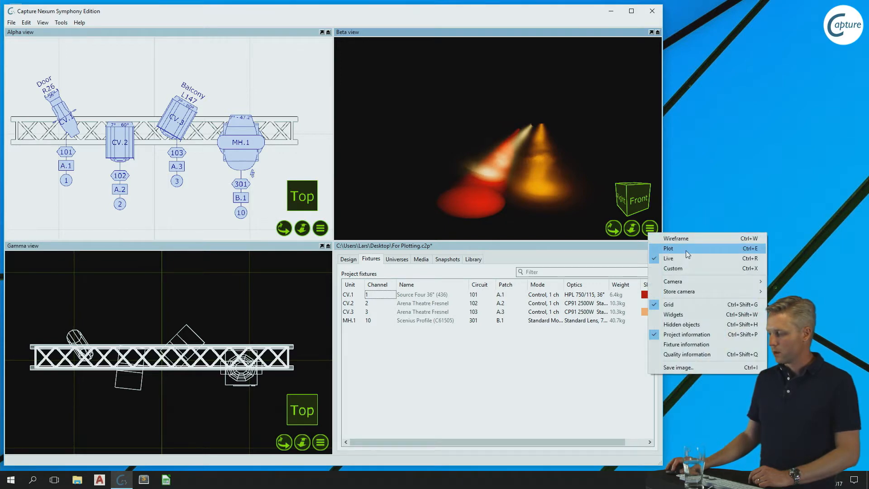
click(684, 239)
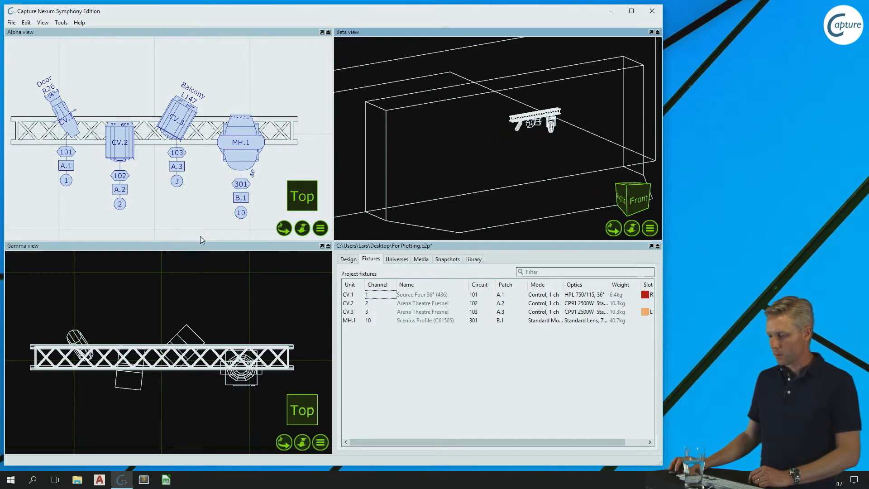
Set the channel of fixture CV.2 to 20 in the project fixtures list
click(392, 302)
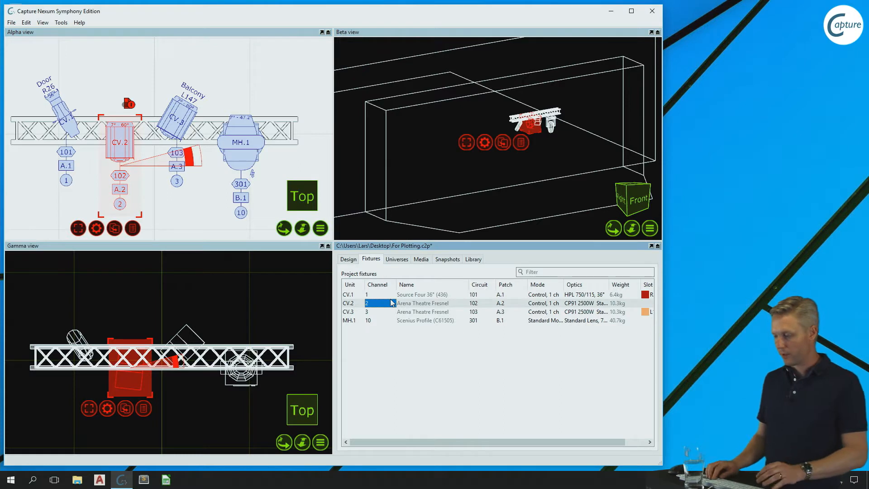
key(F2)
text(20)
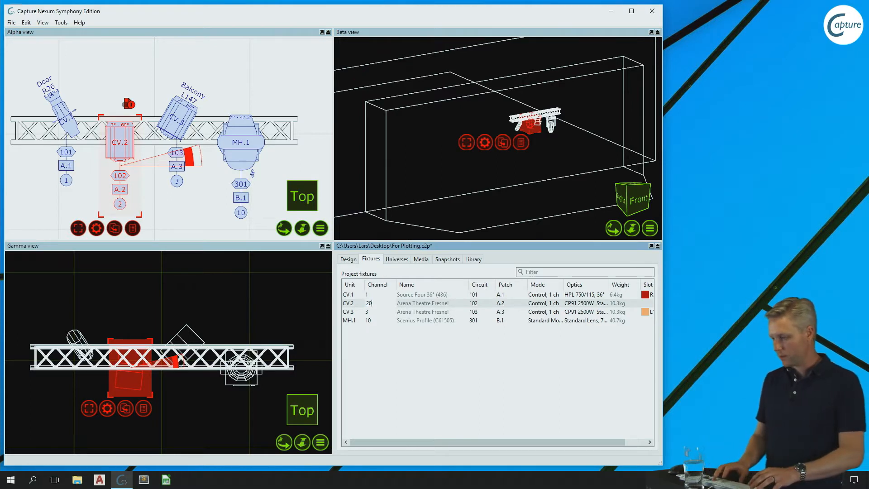
key(Return)
Set the circuit of fixture CV.3 to 105 in the project fixtures list and clear the selection
key(Tab)
key(Down)
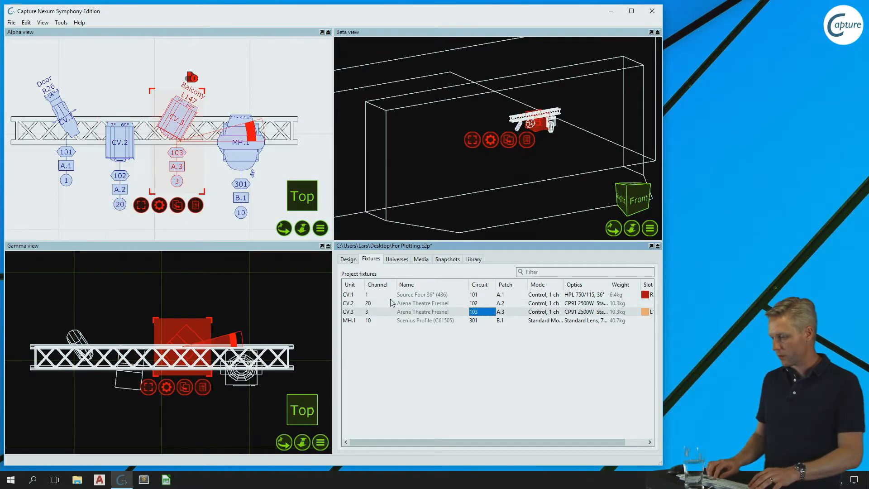
text(105)
key(Return)
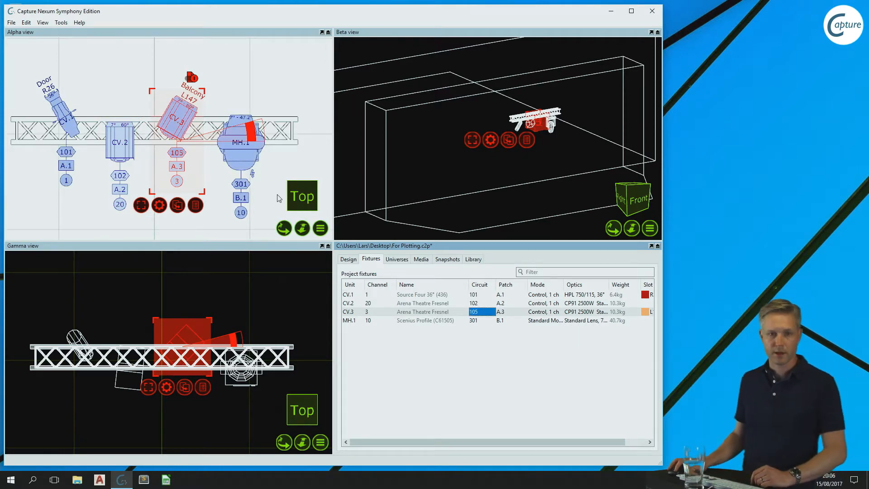
click(280, 170)
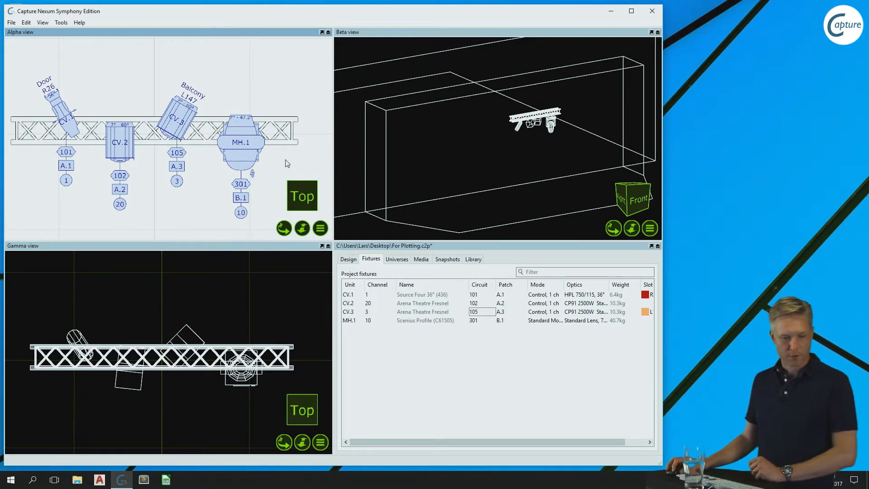
Look over the Alpha view's options and select the Plots folder in the project's design content
click(350, 259)
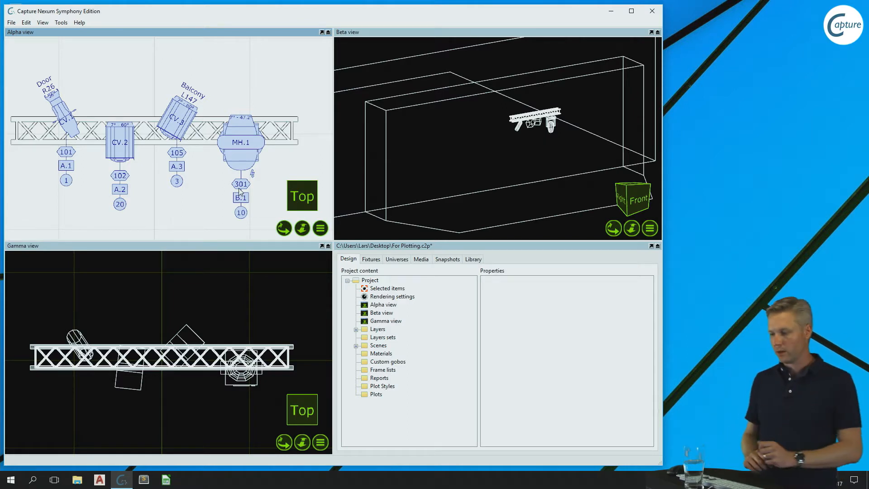
click(320, 229)
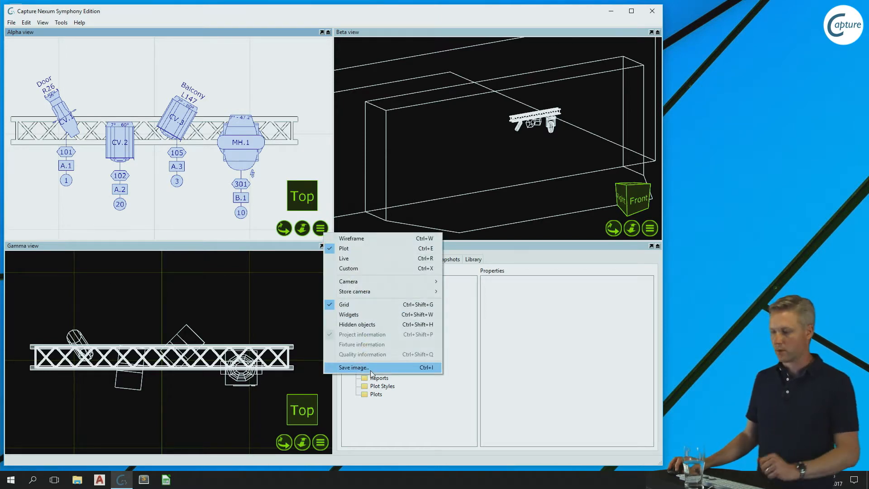
click(188, 215)
click(376, 395)
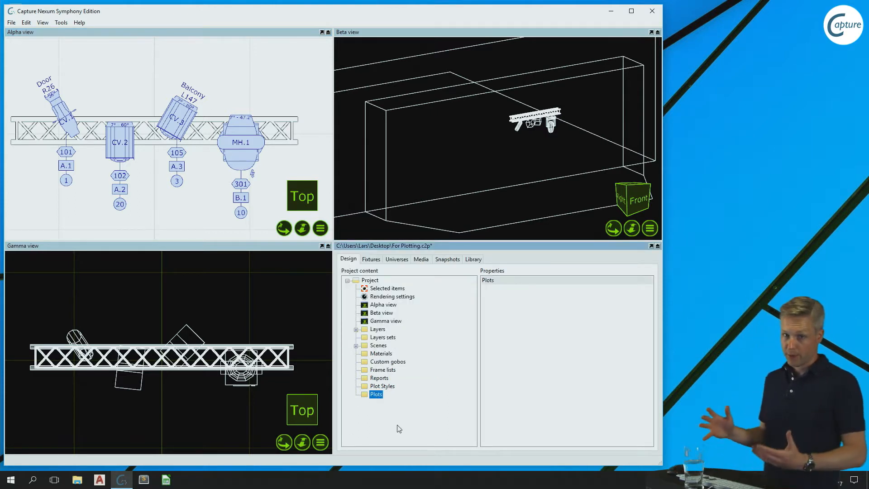
Create a new plot in the project's Plots folder and open it in an enlarged, repositioned window
right_click(379, 395)
click(412, 400)
key(Return)
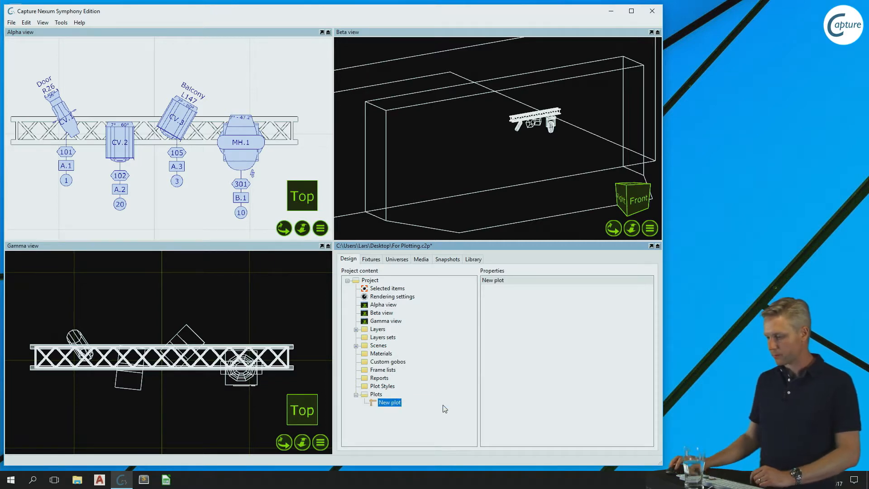
double_click(390, 403)
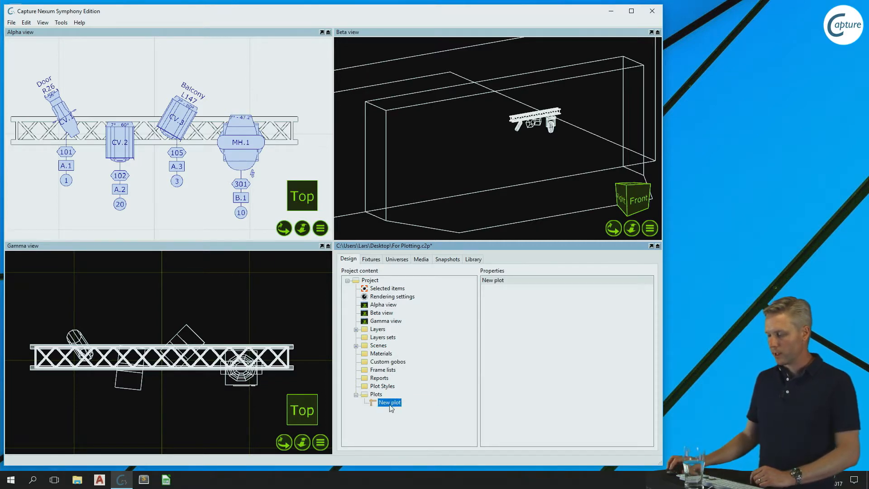
drag(496, 337, 644, 450)
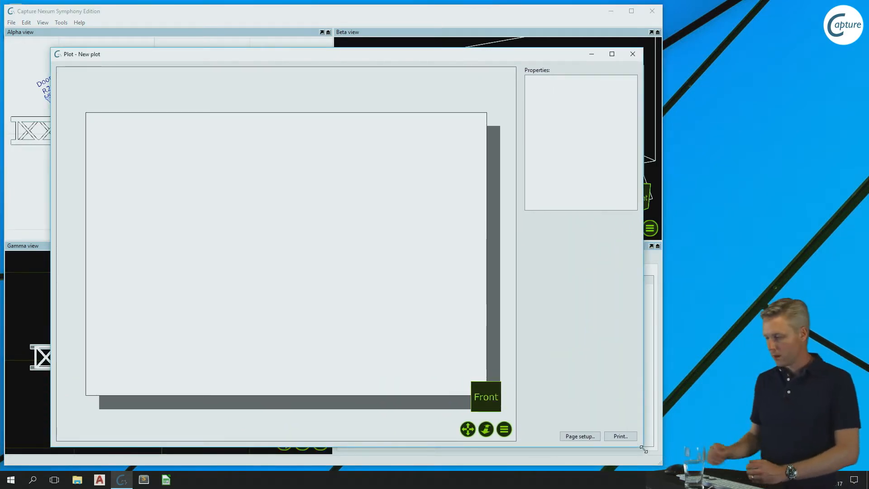
drag(244, 54, 235, 33)
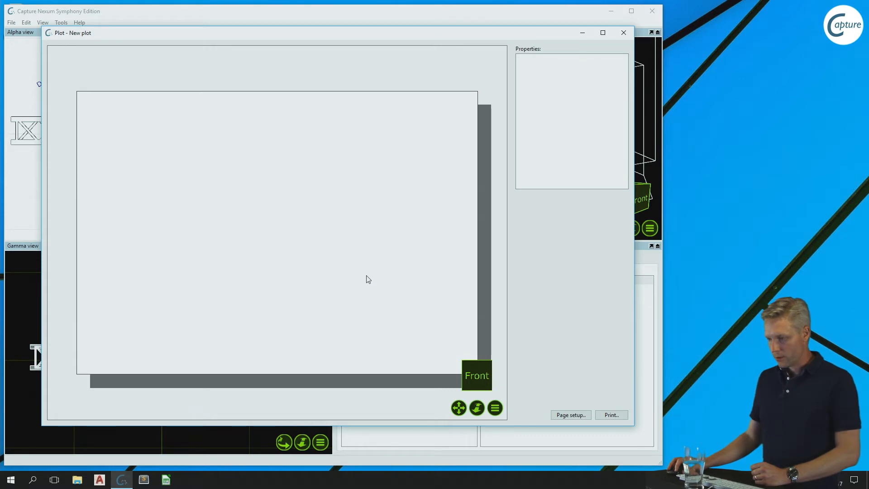
Set up the plot's page for CutePDF Writer with a different paper size and landscape orientation
click(570, 415)
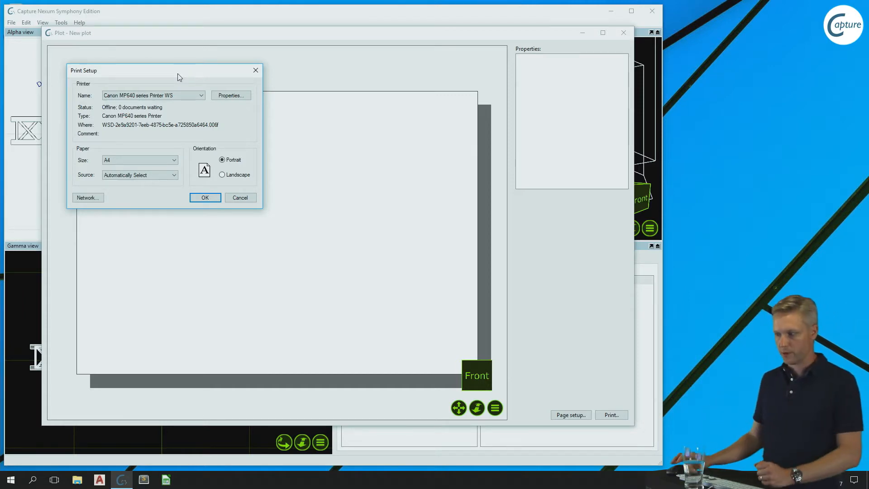
click(184, 96)
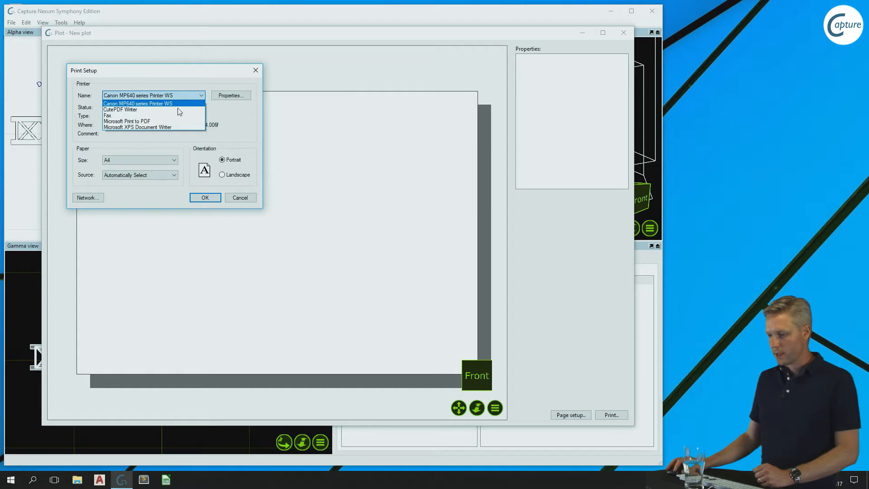
click(149, 110)
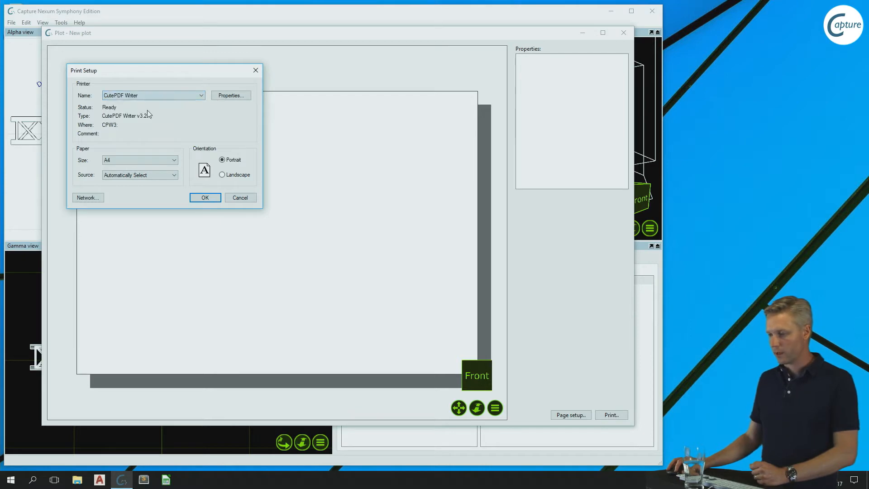
click(167, 160)
scroll(156, 176, up, 2)
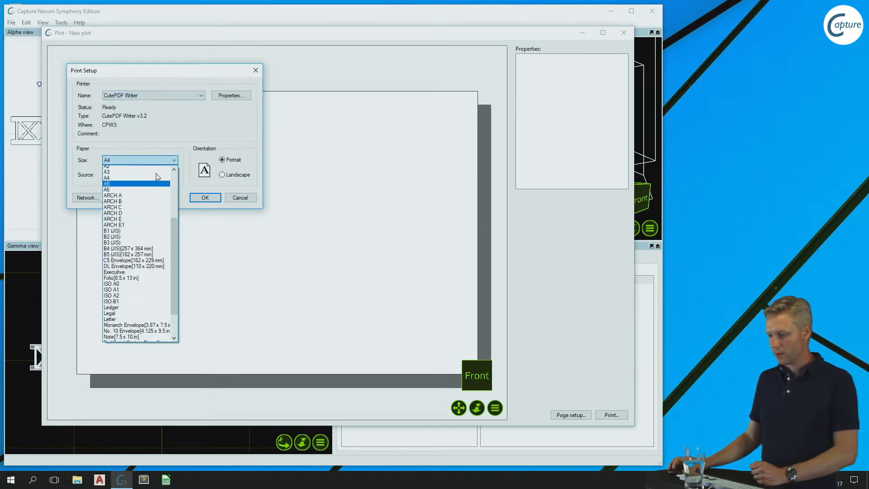
click(130, 192)
click(221, 175)
click(205, 196)
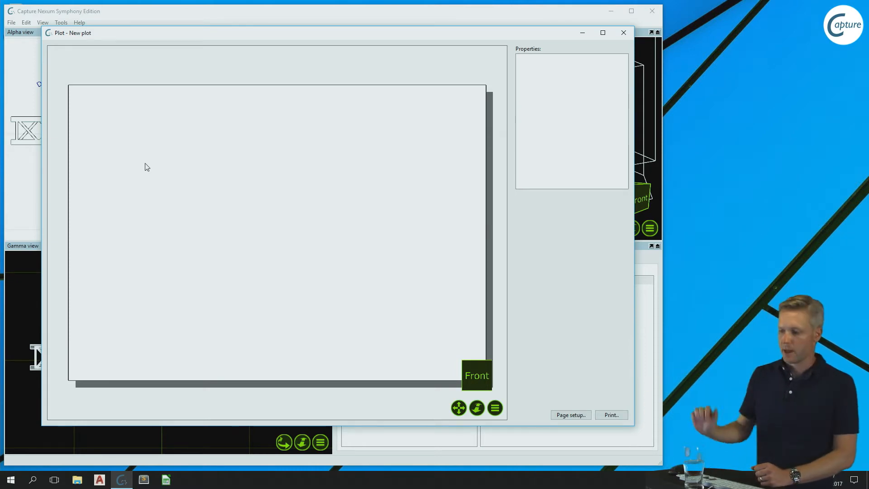
Insert a view into the plot, place it near the page's upper-left corner and enlarge it to cover most of the page
right_click(104, 135)
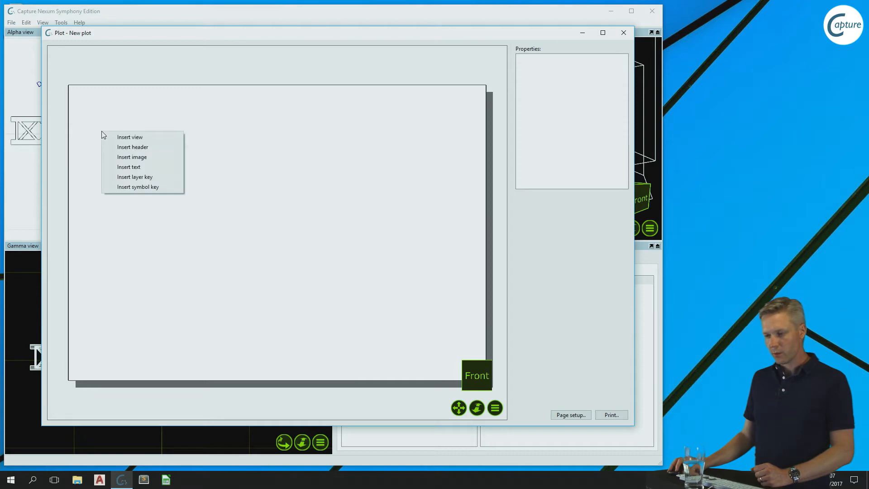
click(150, 137)
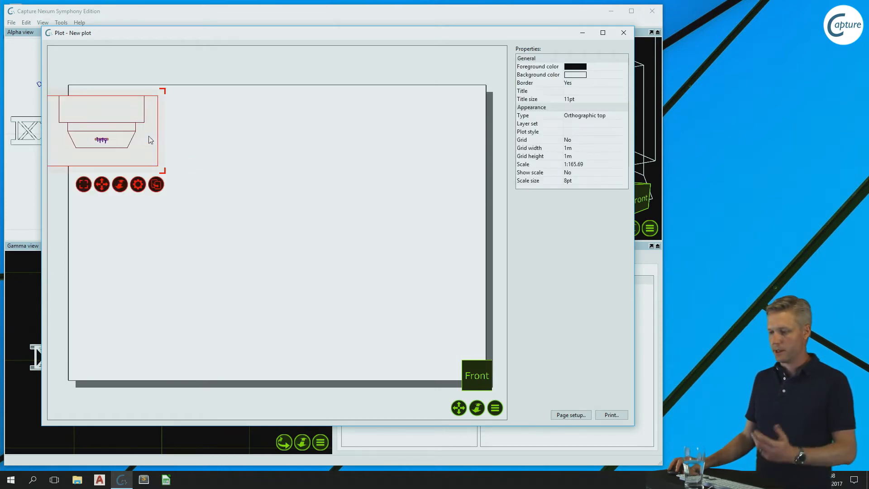
drag(122, 131, 171, 149)
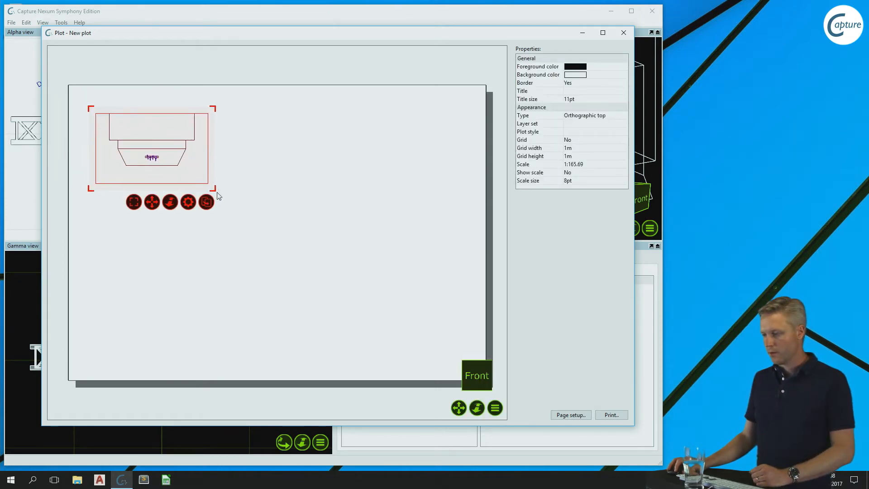
drag(212, 191, 435, 347)
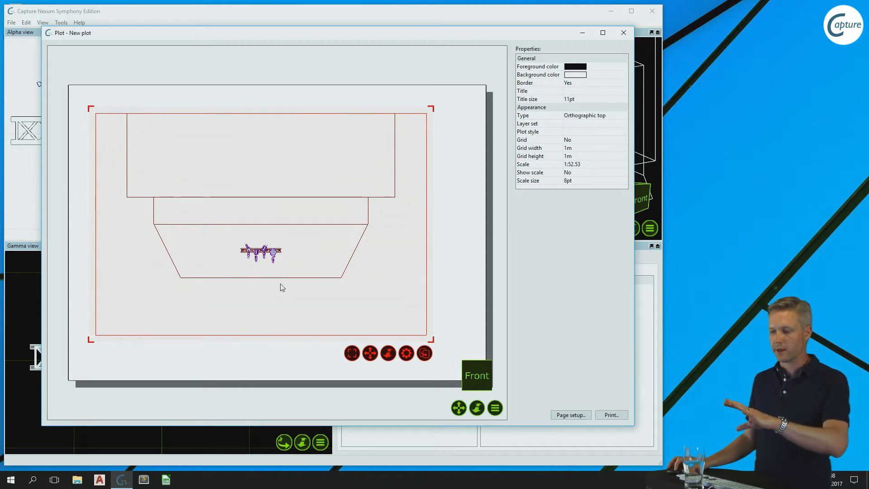
mouse_move(194, 209)
mouse_down()
mouse_move(204, 196)
mouse_move(189, 195)
mouse_up()
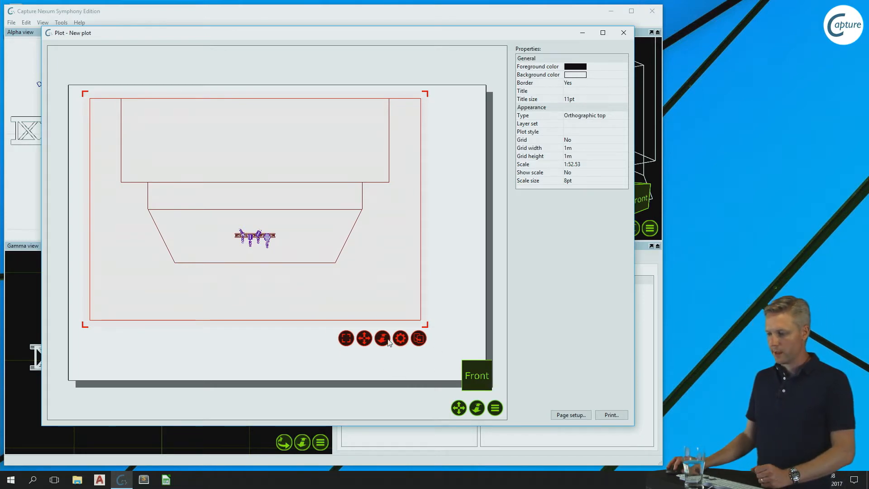
Zoom and pan the drawing inside the inserted view to a scale of about 1:45.82, and deselect the view
drag(142, 35, 279, 35)
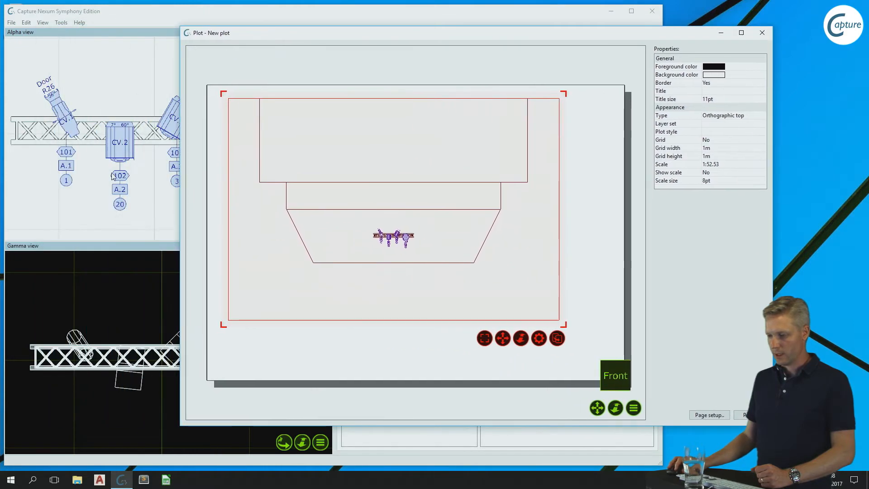
drag(270, 39, 113, 38)
mouse_move(346, 338)
mouse_down()
mouse_move(344, 384)
mouse_move(355, 387)
mouse_move(349, 380)
mouse_move(362, 338)
mouse_move(362, 369)
mouse_move(362, 326)
mouse_up()
drag(314, 262, 317, 250)
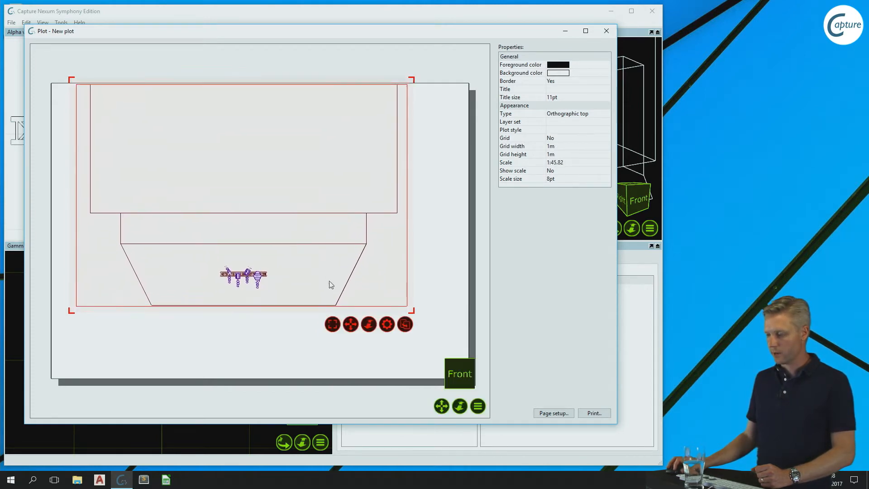
right_click(335, 327)
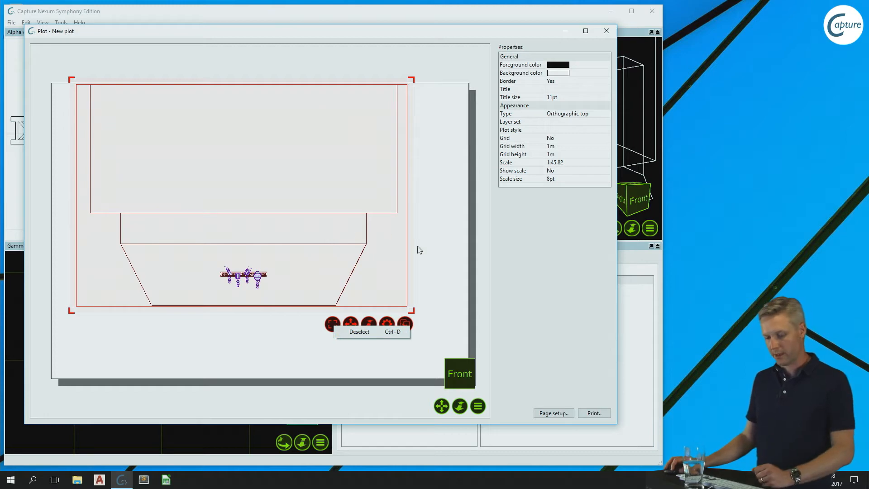
click(435, 207)
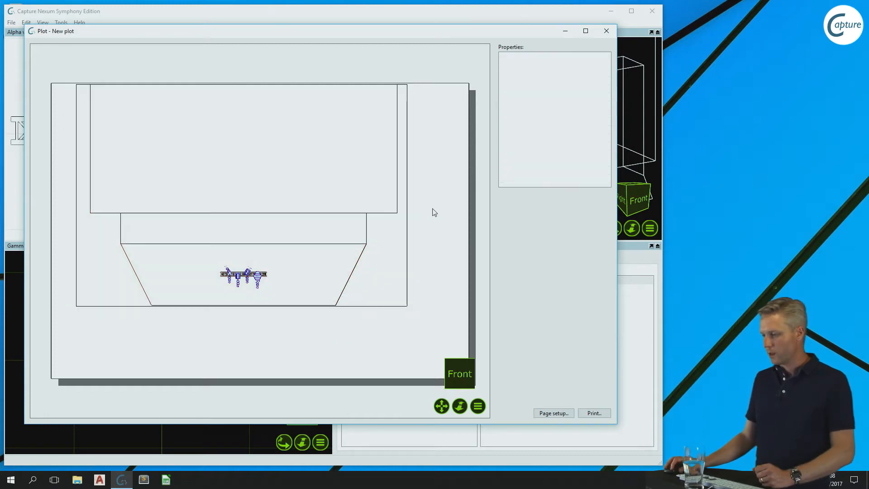
Change the inserted view's type to Perspective and close the plot window
click(297, 194)
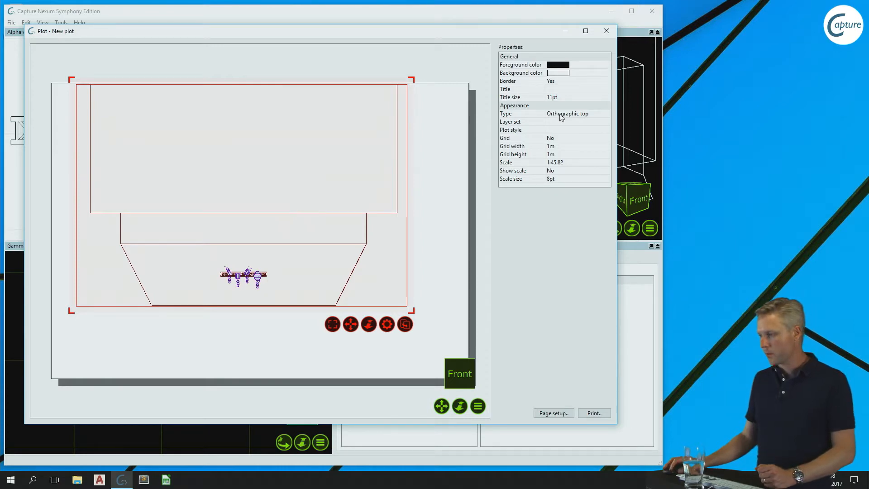
click(592, 116)
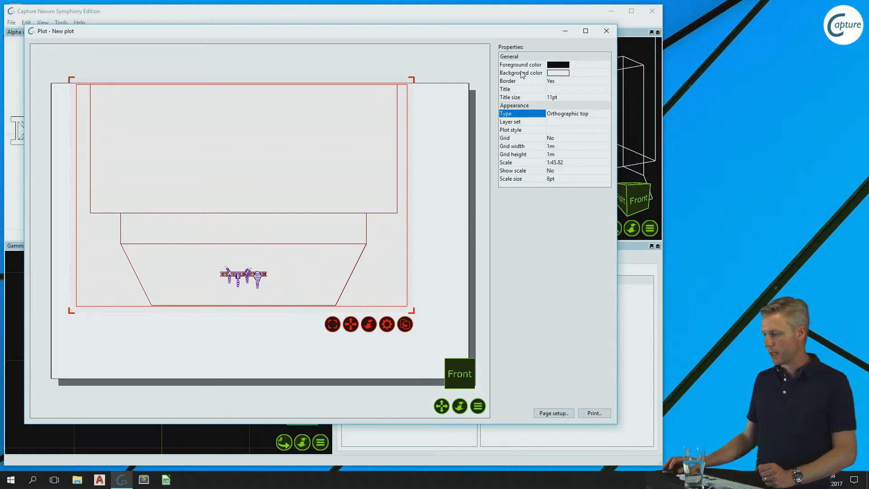
click(599, 114)
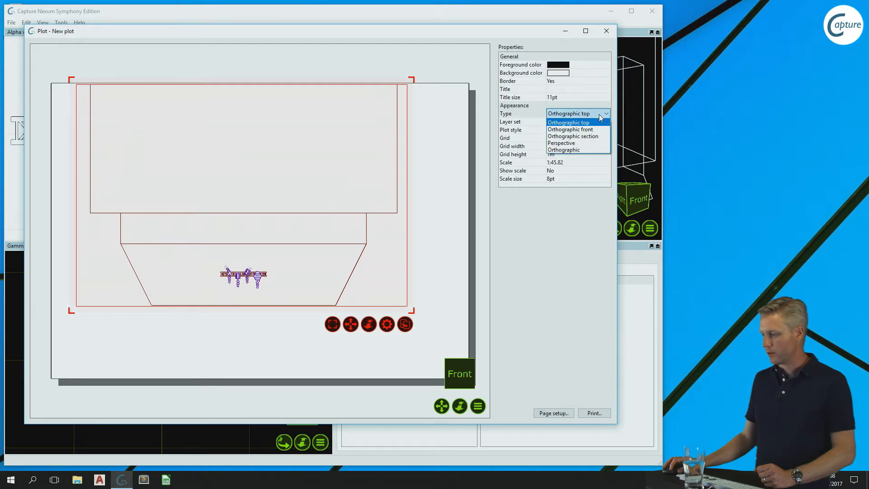
click(582, 146)
click(348, 327)
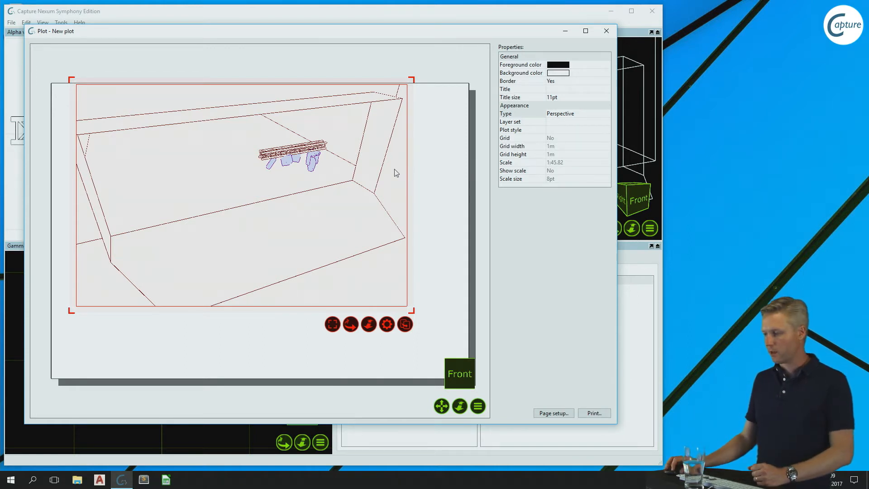
click(607, 31)
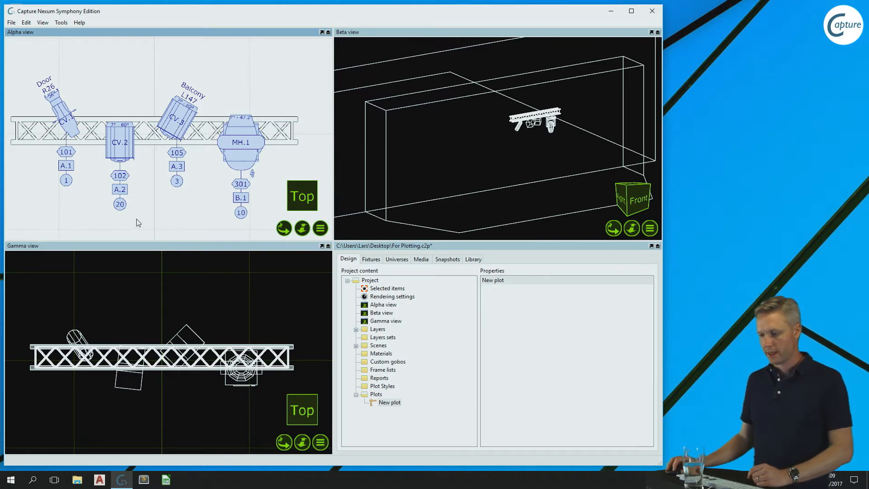
Select fixture CV.2 in the Alpha view, followed by the label groups of CV.2, CV.3 and CV.1 one at a time
click(121, 152)
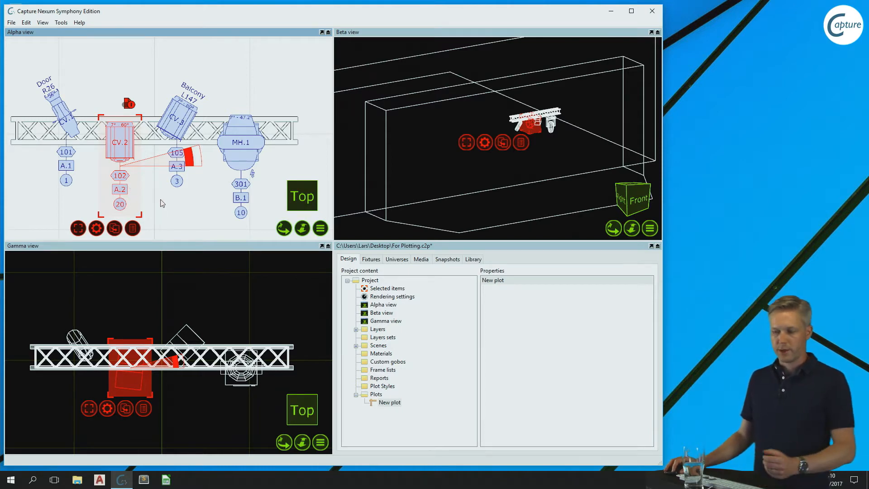
click(123, 194)
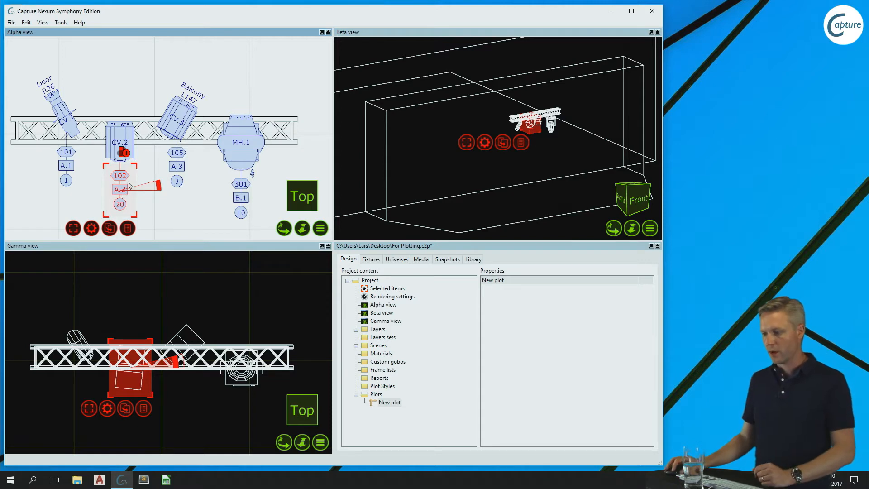
click(178, 167)
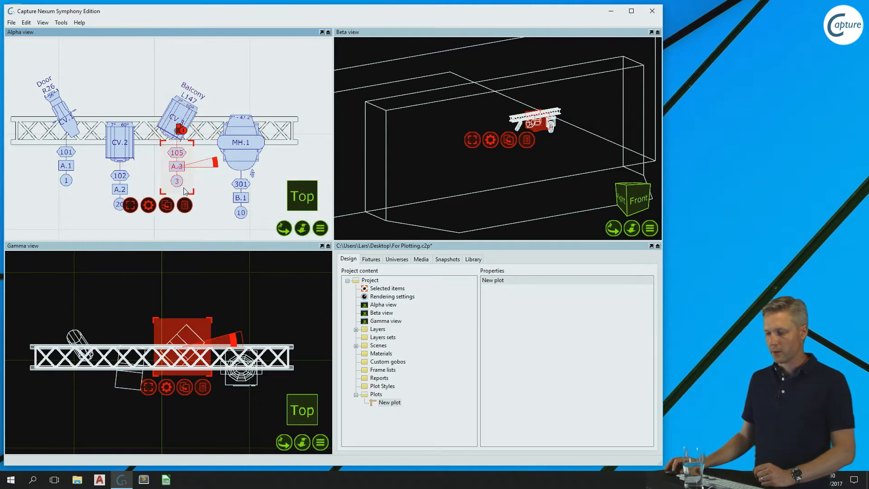
click(67, 166)
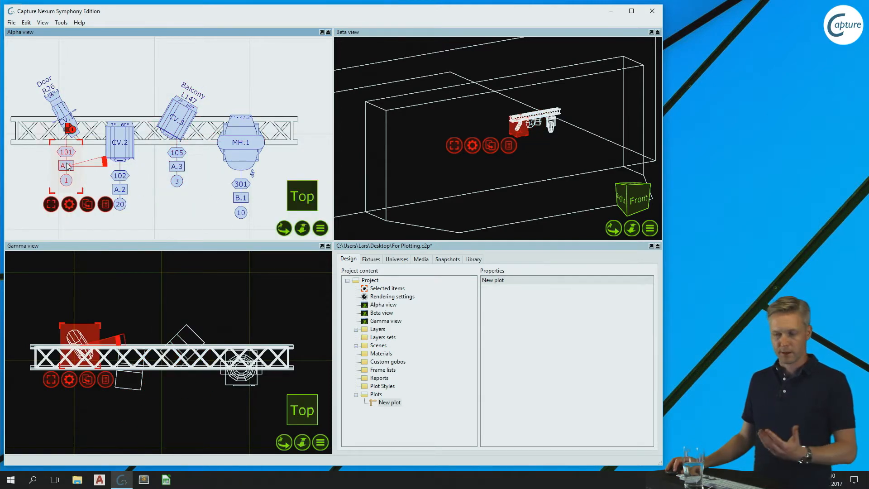
Move CV.2's label group down and to the left of its fixture in the Alpha view, and undo its slight rotation
click(127, 193)
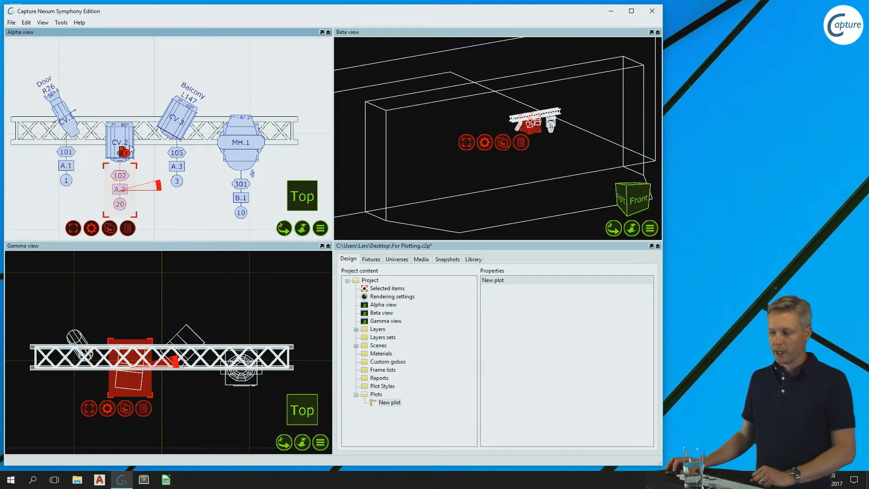
drag(117, 194, 143, 199)
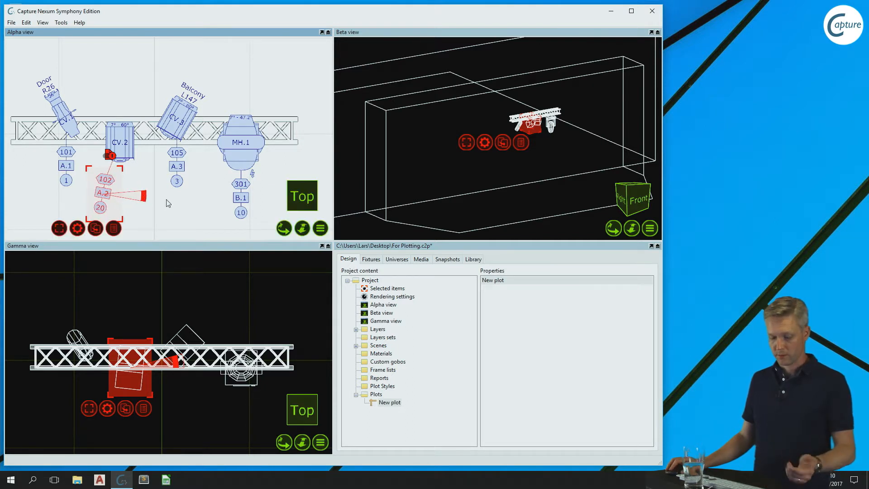
key(ctrl+z)
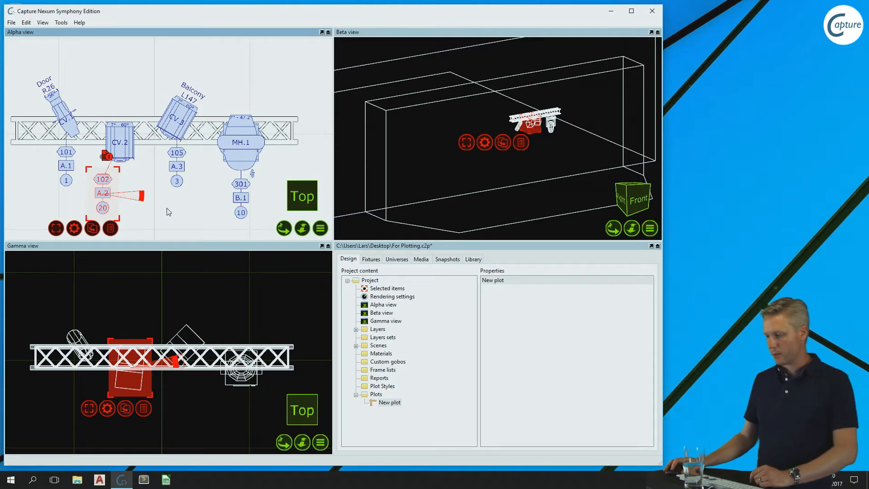
Select fixture CV.3 through the project fixtures list and clear the selection
click(371, 259)
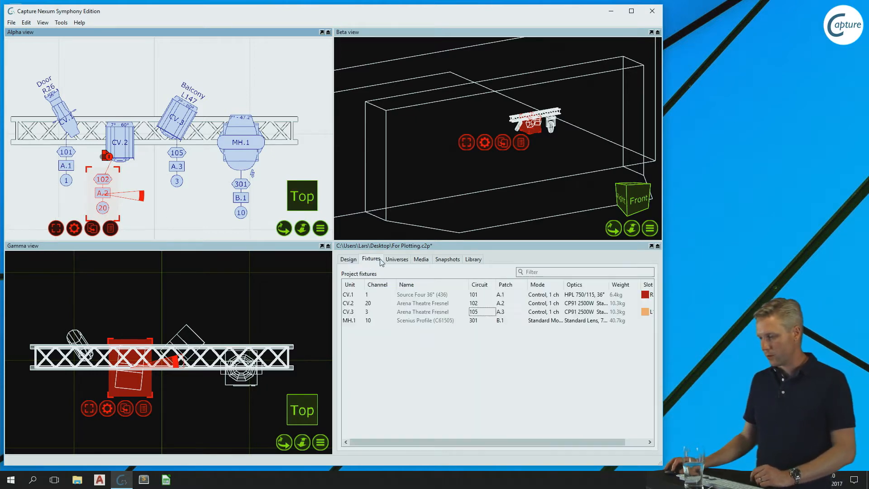
click(382, 312)
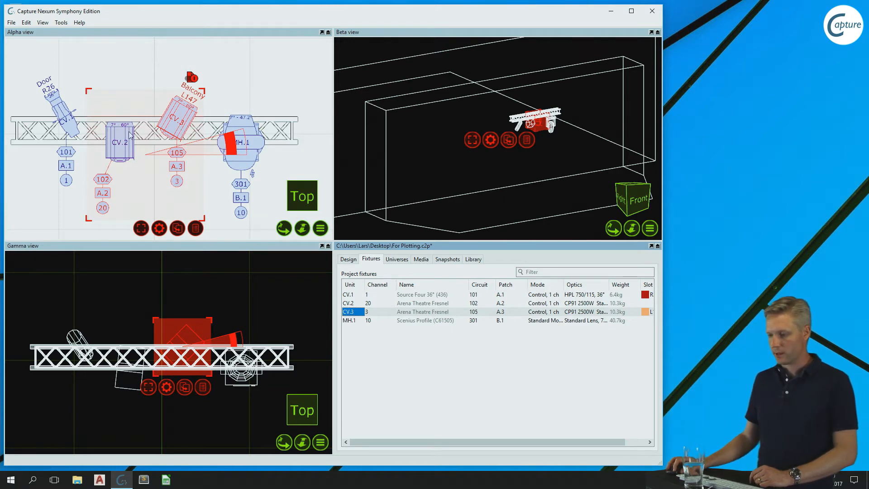
click(130, 77)
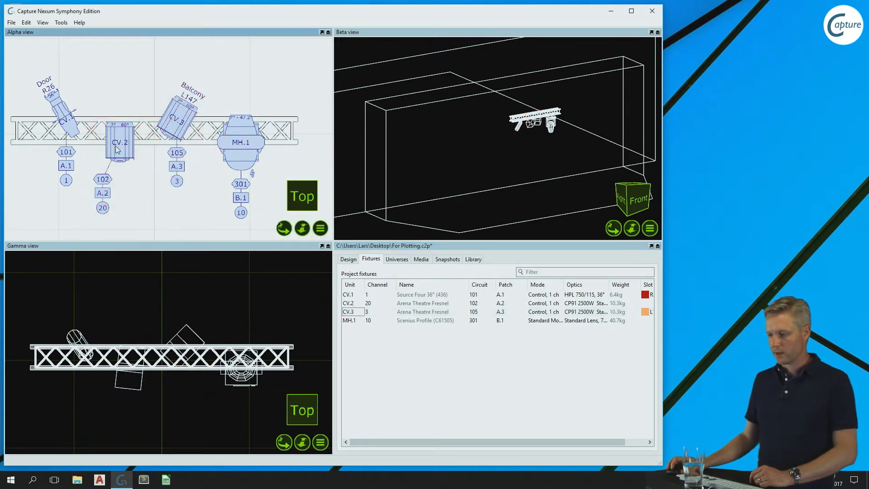
Examine the plot symbol of fixture CV.2 up close in the Alpha view
scroll(120, 145, up, 7)
scroll(132, 140, down, 2)
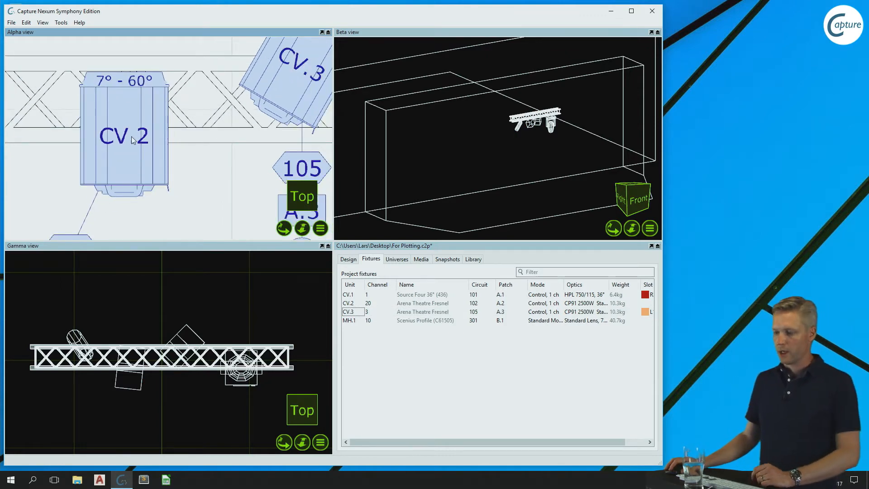
scroll(131, 137, down, 2)
scroll(131, 136, down, 3)
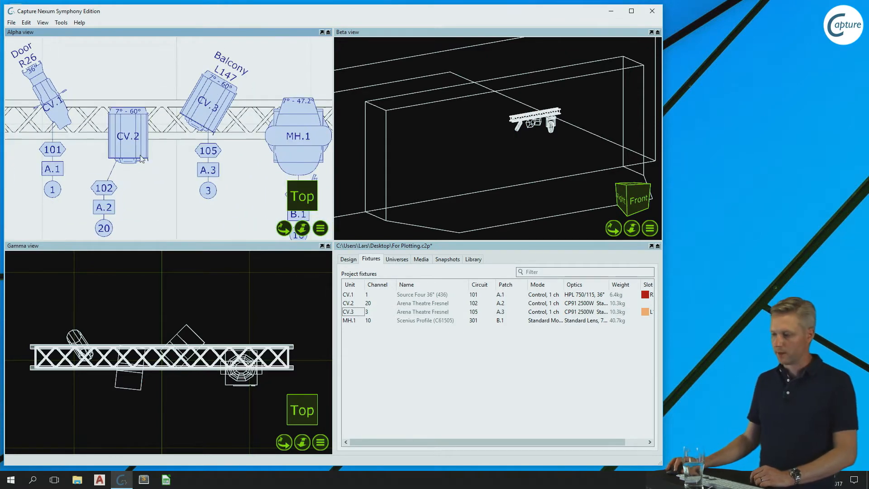
scroll(131, 201, down, 1)
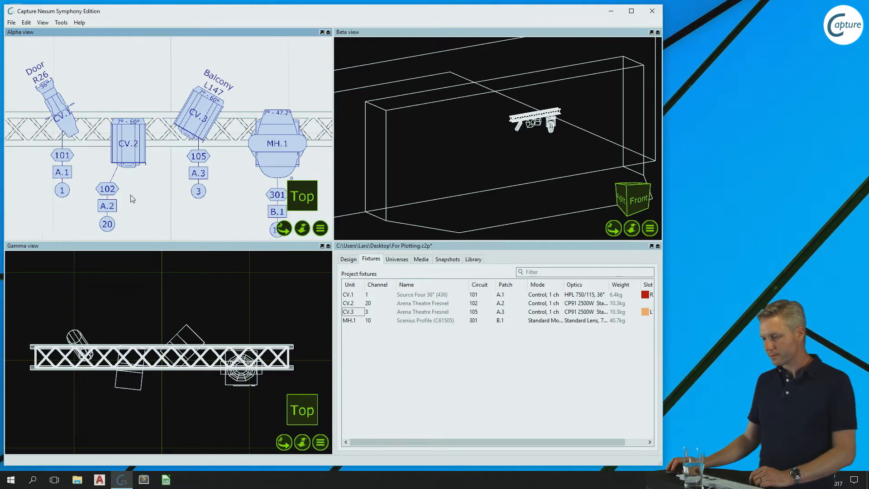
scroll(136, 196, down, 1)
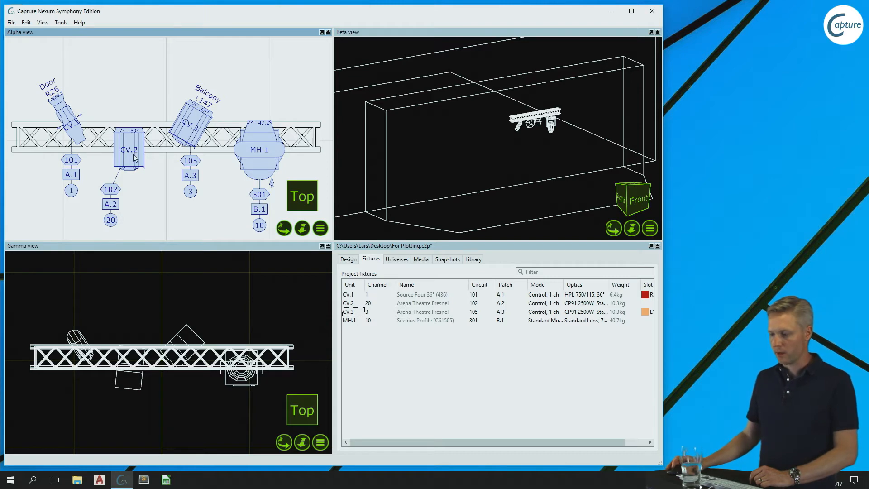
scroll(136, 152, up, 5)
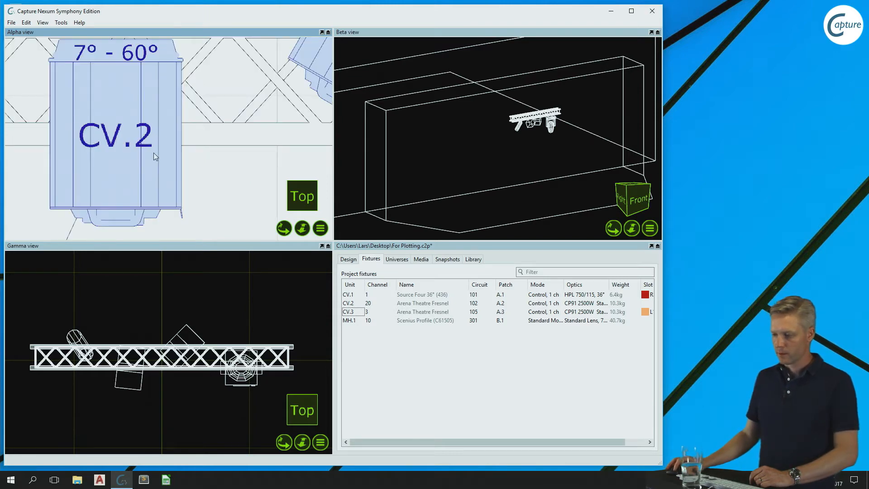
scroll(105, 157, down, 5)
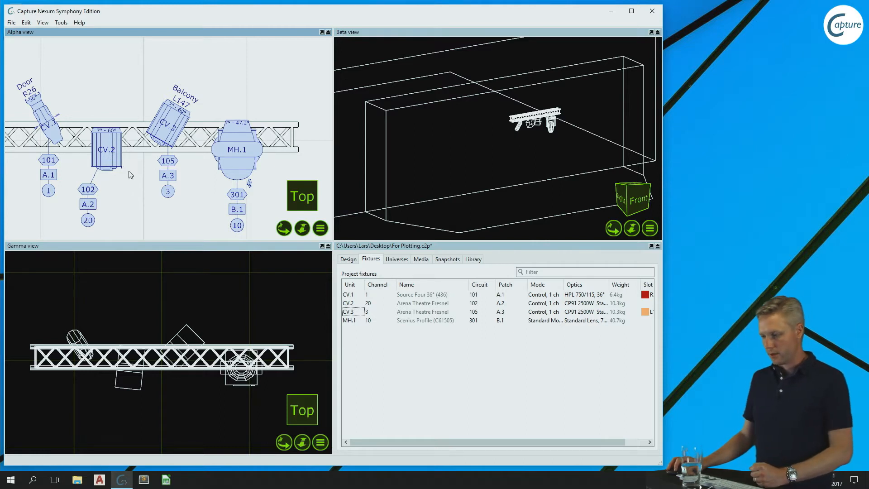
Annotate the FD34 truss with "Hello world!" and move the annotation label off the truss to just above fixture MH.1 in the Alpha view
scroll(131, 189, down, 1)
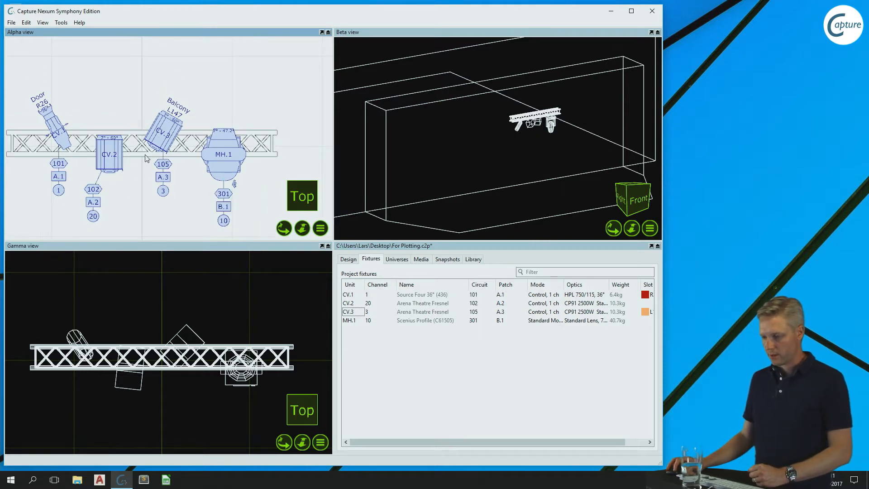
click(145, 155)
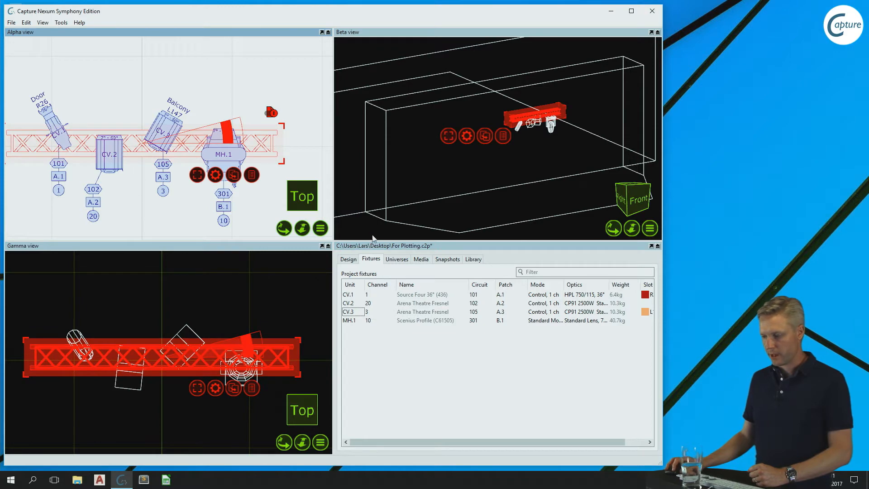
click(348, 259)
click(379, 289)
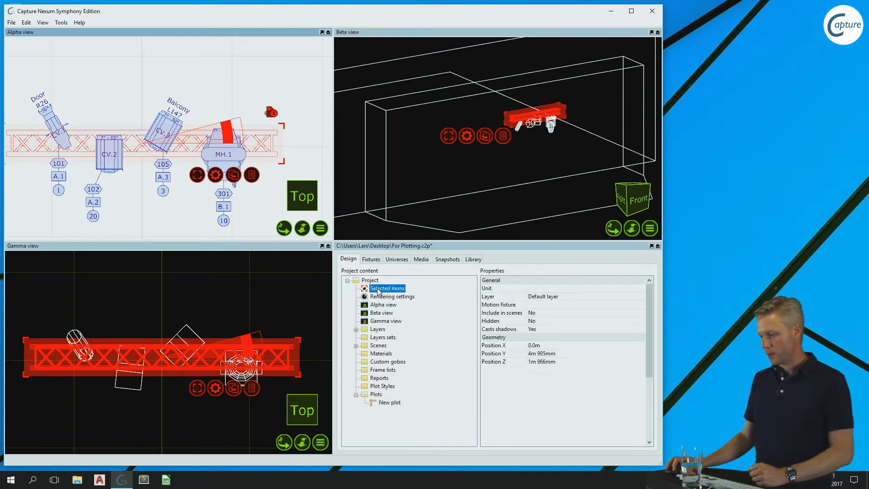
scroll(642, 364, down, 5)
click(594, 421)
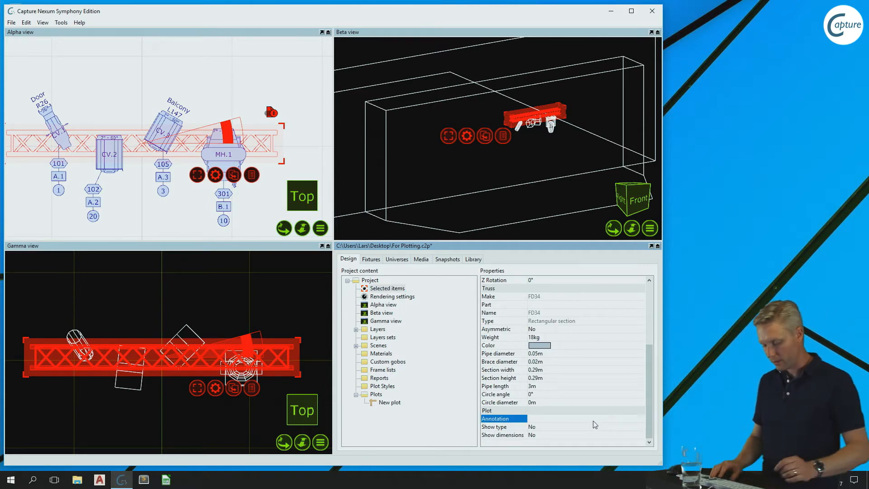
click(594, 421)
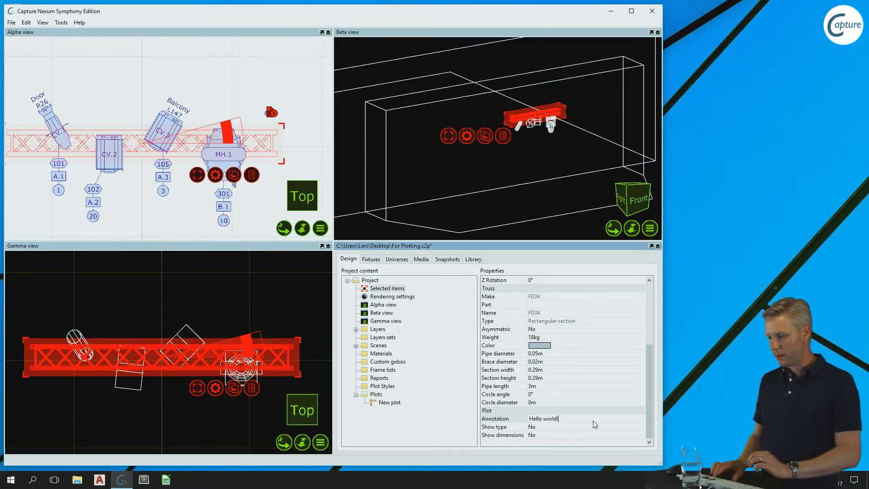
key(Return)
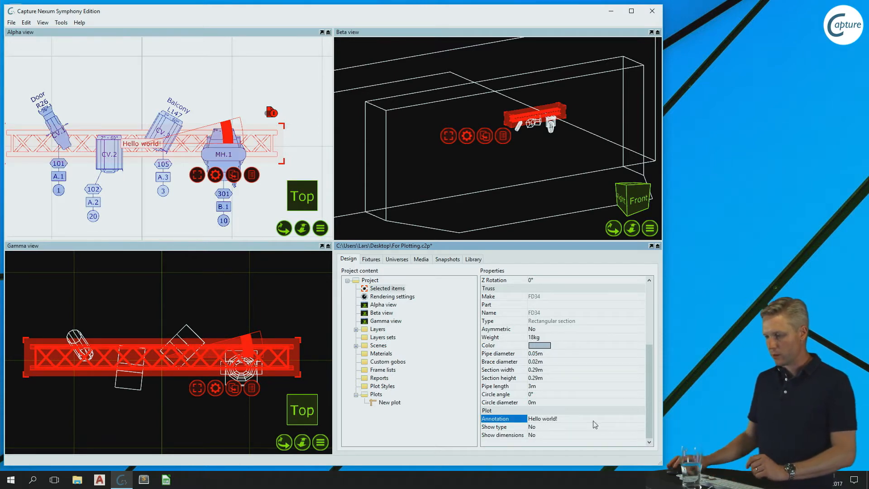
click(141, 146)
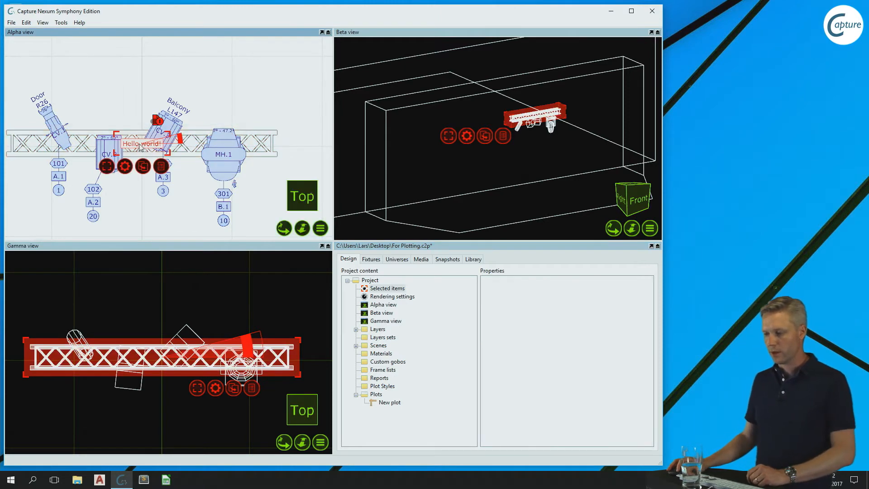
drag(140, 151, 261, 130)
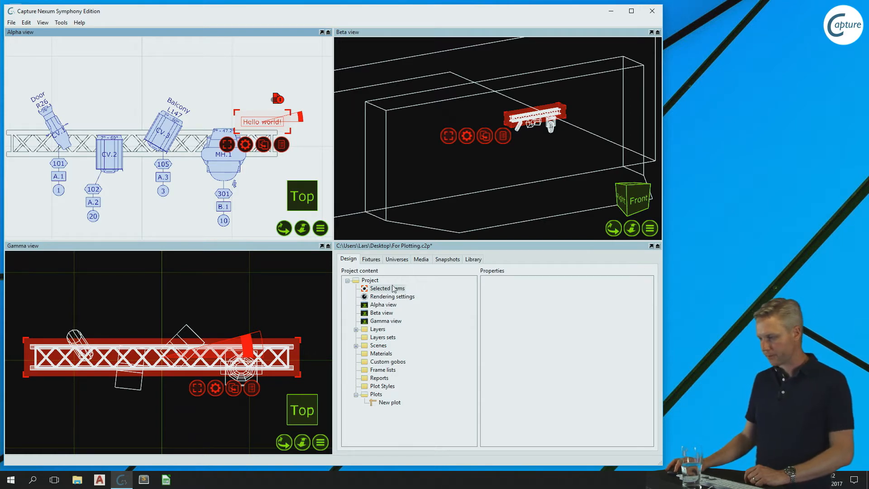
Set the truss's Show type plot property to Yes and shift its annotation label slightly up and to the right
click(184, 156)
scroll(590, 384, down, 5)
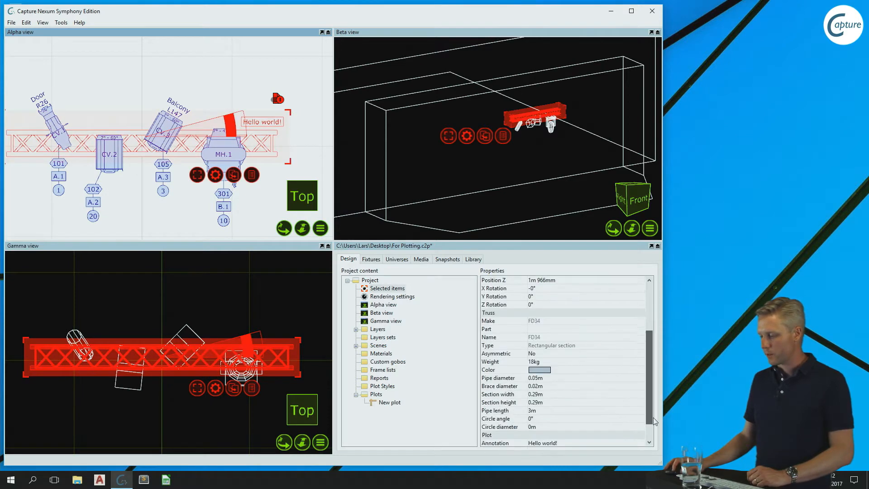
click(589, 427)
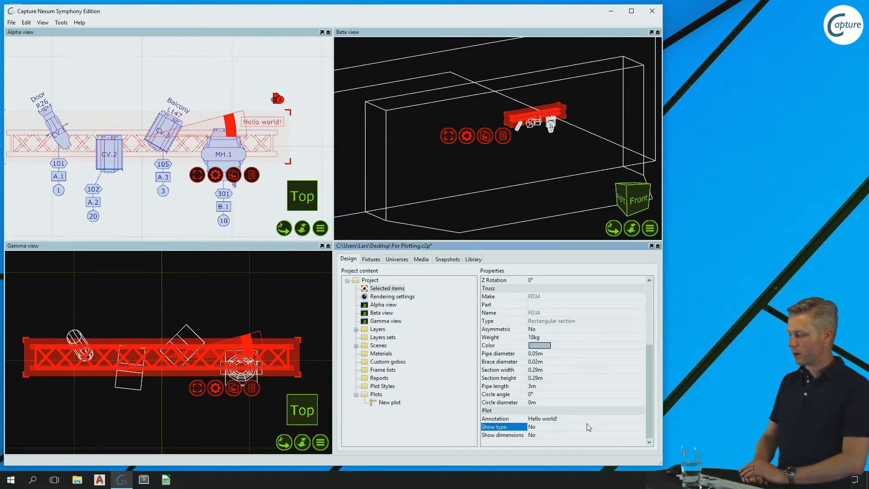
key(Return)
key(Up)
key(Return)
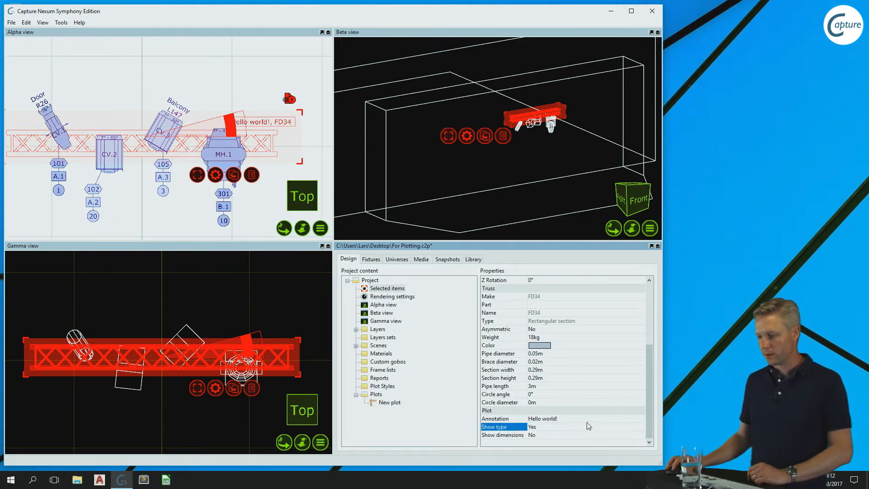
click(273, 125)
drag(251, 120, 263, 118)
Set the truss's Show dimensions plot property to Yes and clear the selection
click(188, 156)
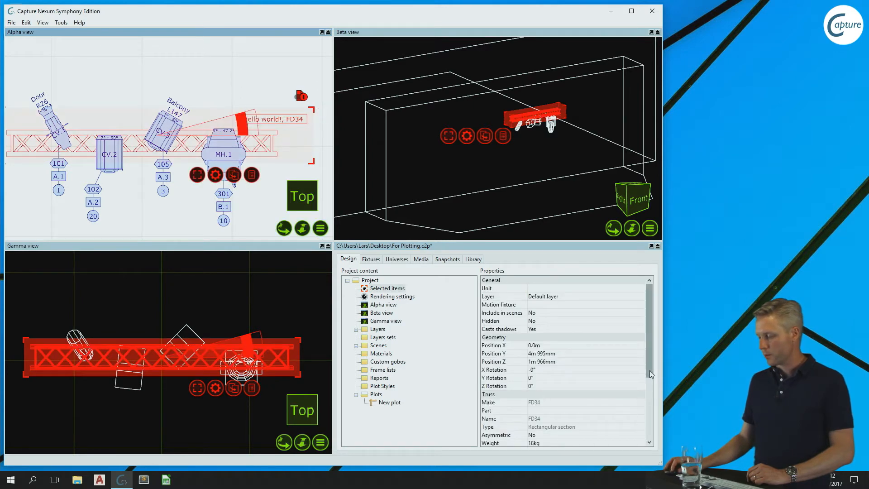
drag(650, 370, 650, 422)
scroll(624, 440, down, 1)
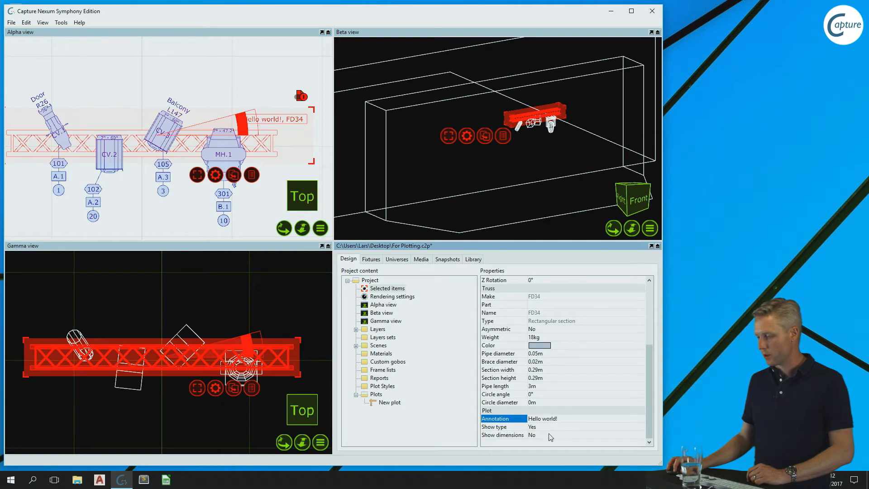
click(550, 435)
click(551, 444)
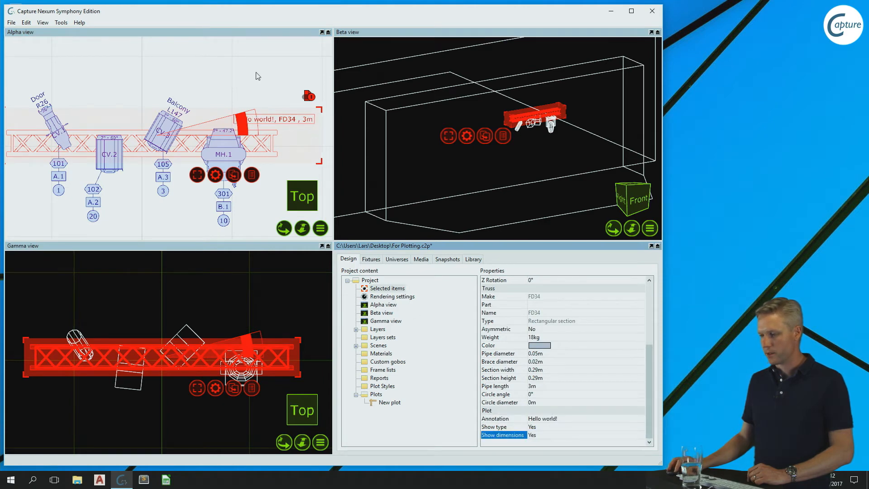
click(277, 134)
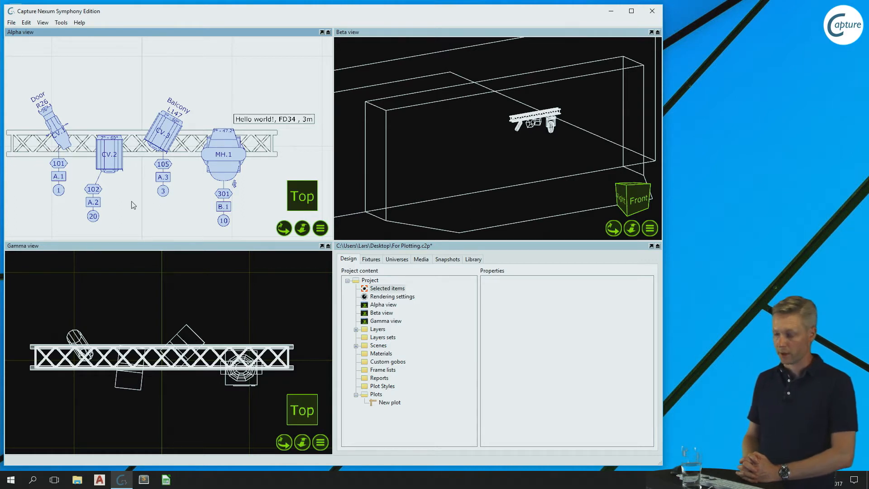
Set the screen color of the Fixtures layer to yellow
click(376, 332)
click(377, 331)
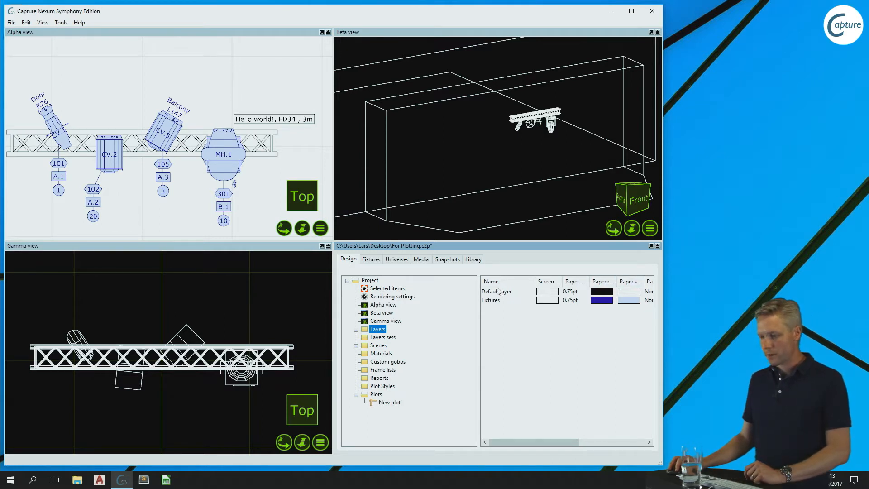
click(556, 294)
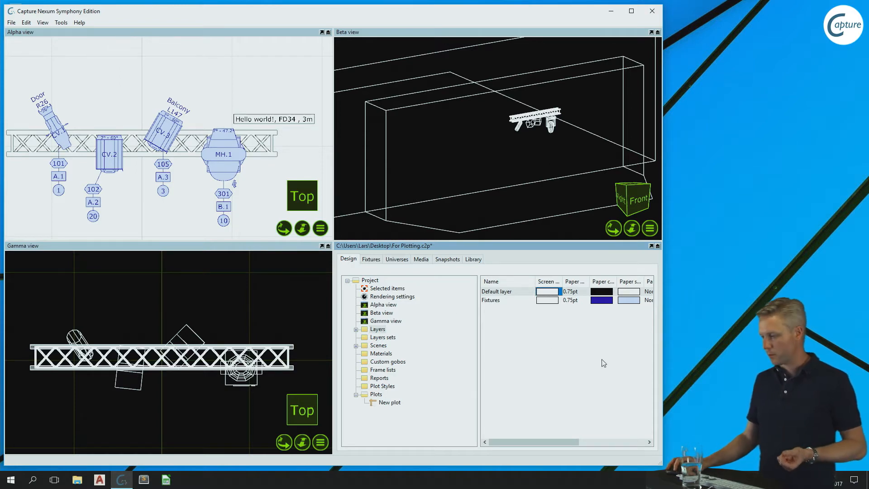
click(556, 301)
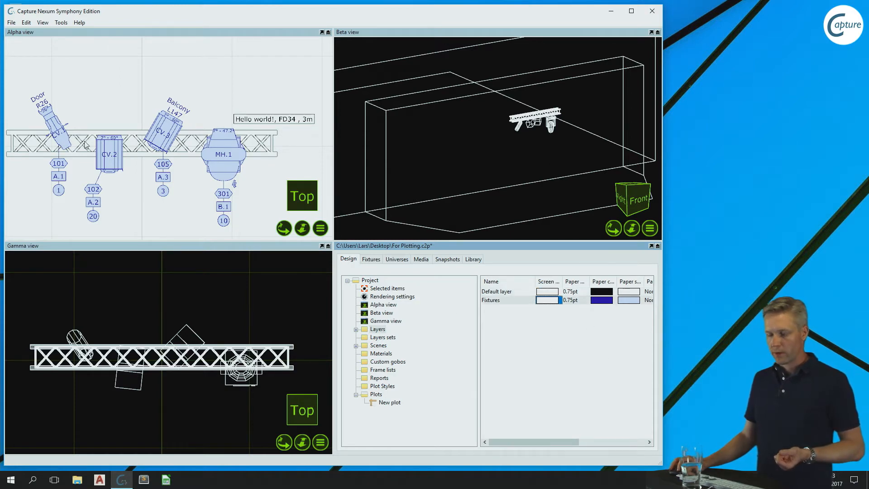
click(553, 301)
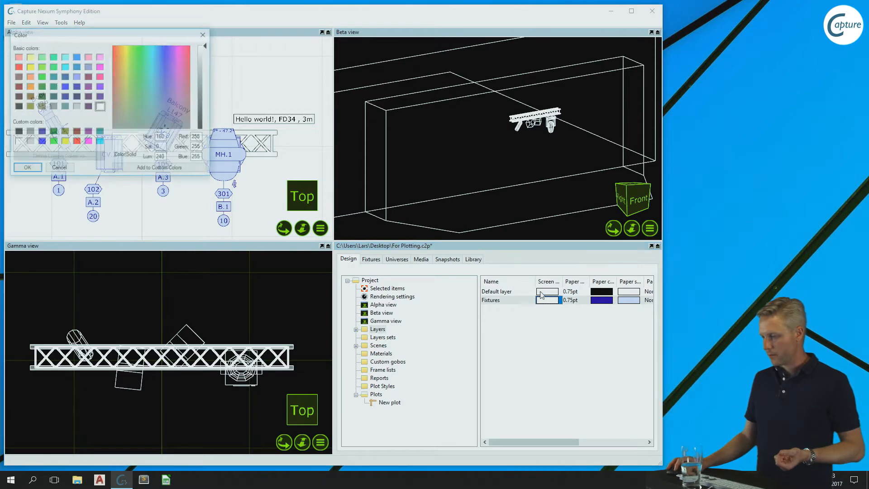
click(203, 90)
click(26, 168)
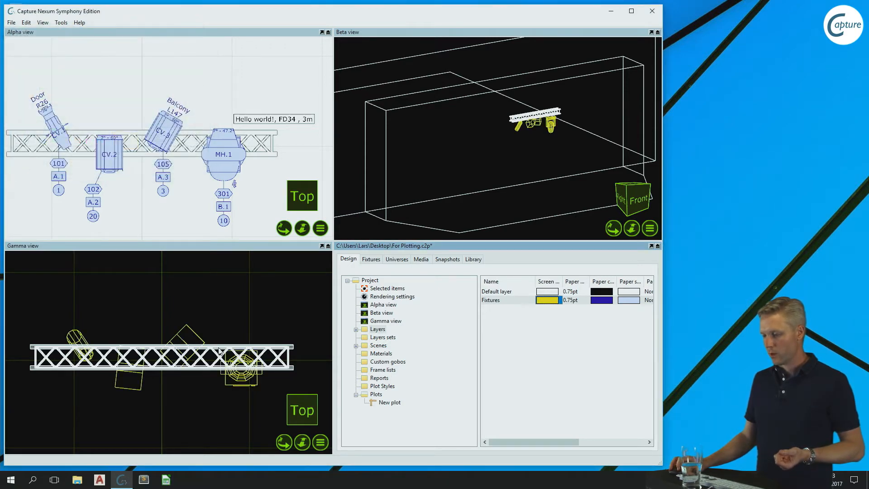
Widen the Paper color and Paper solid color columns of the layers list, and select the Fixtures layer's paper line thickness
click(611, 303)
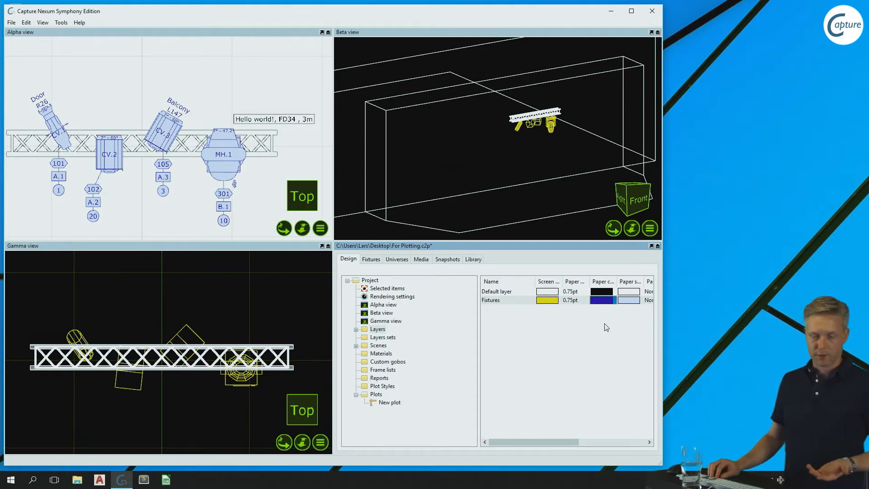
drag(617, 278, 630, 277)
drag(536, 442, 563, 442)
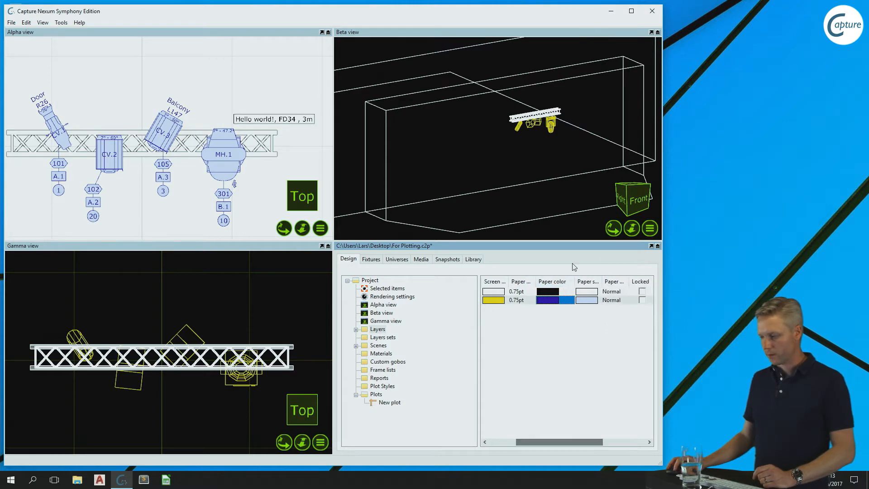
drag(600, 276, 626, 276)
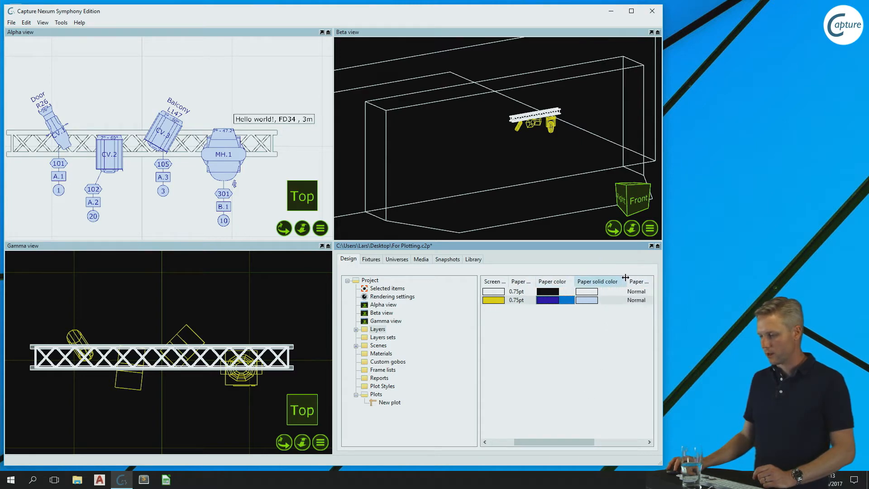
click(526, 302)
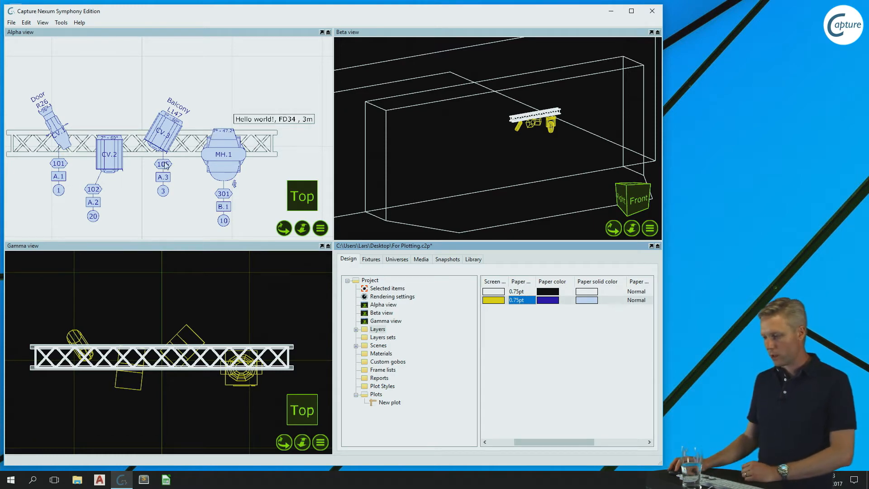
Select all four fixtures in the Gamma view, set their Color by filter plot property to Yes, and clear the selection
click(384, 290)
drag(49, 288, 266, 406)
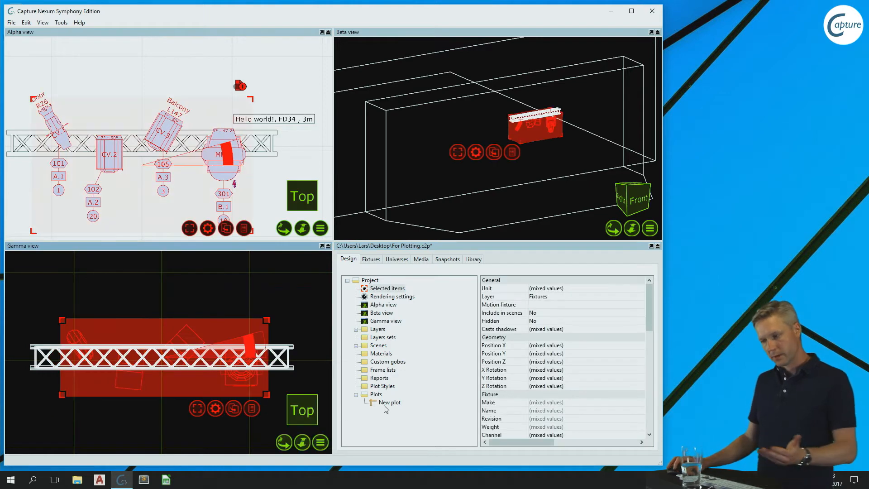
drag(649, 306, 651, 430)
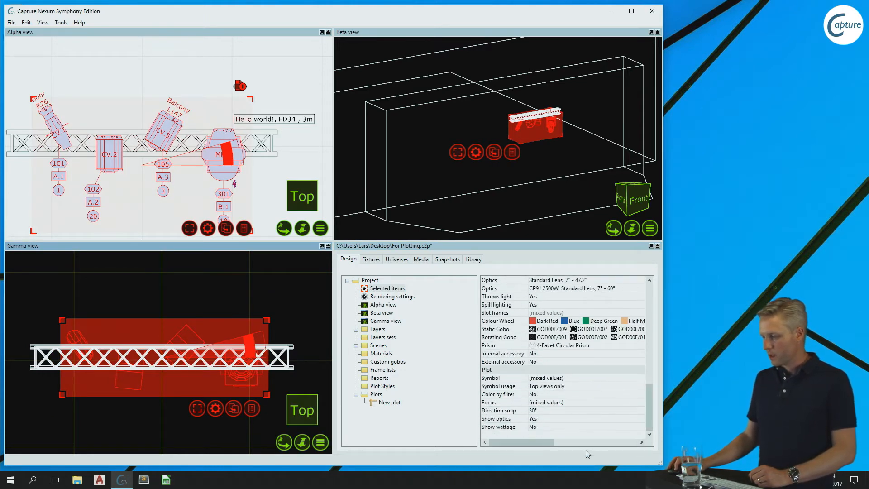
click(573, 394)
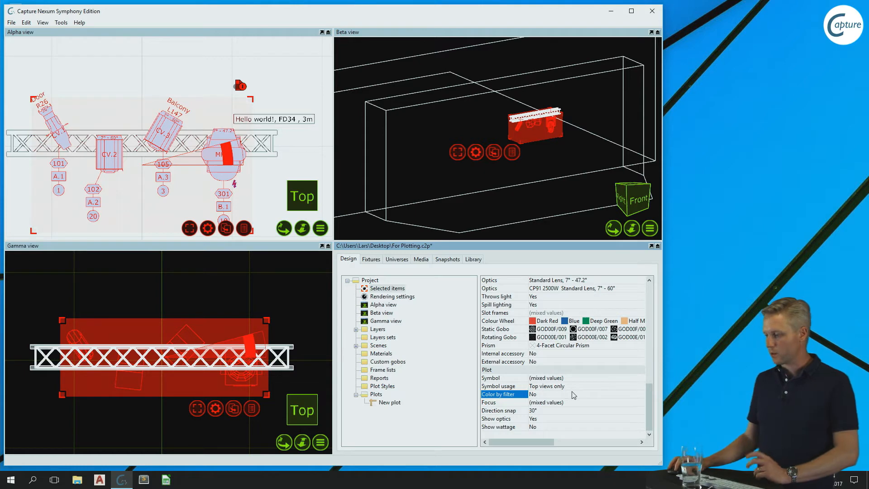
click(555, 395)
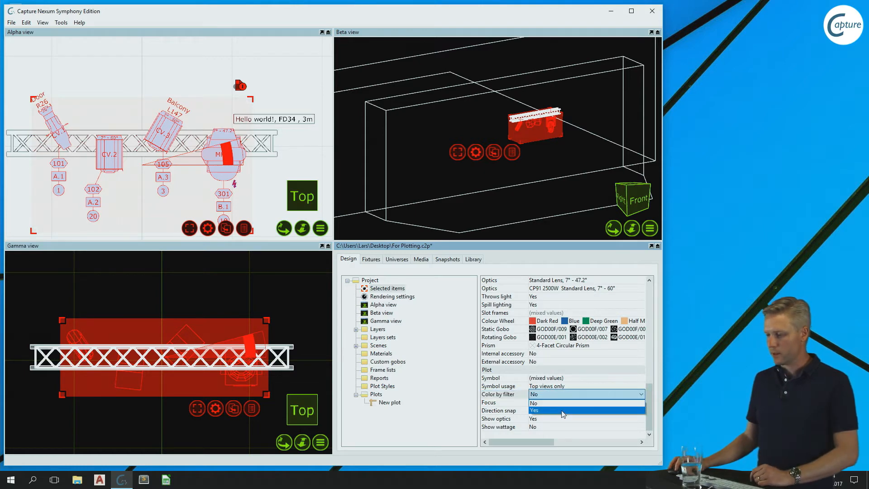
click(561, 411)
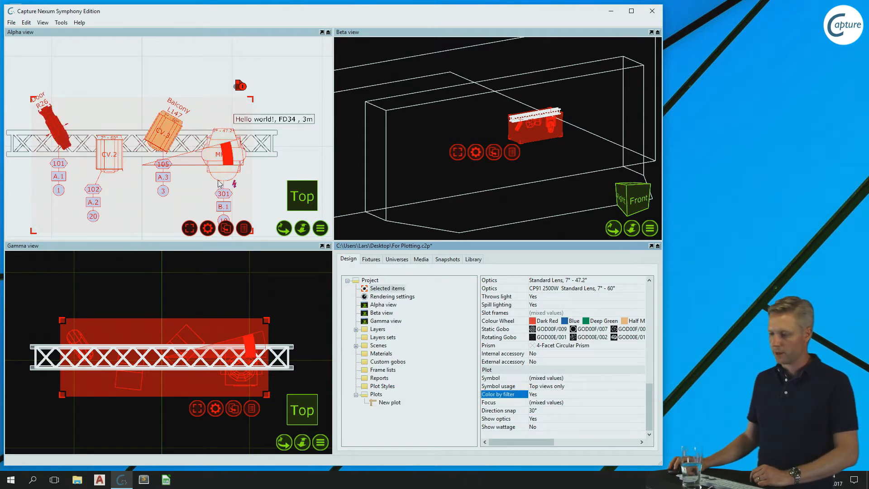
click(107, 56)
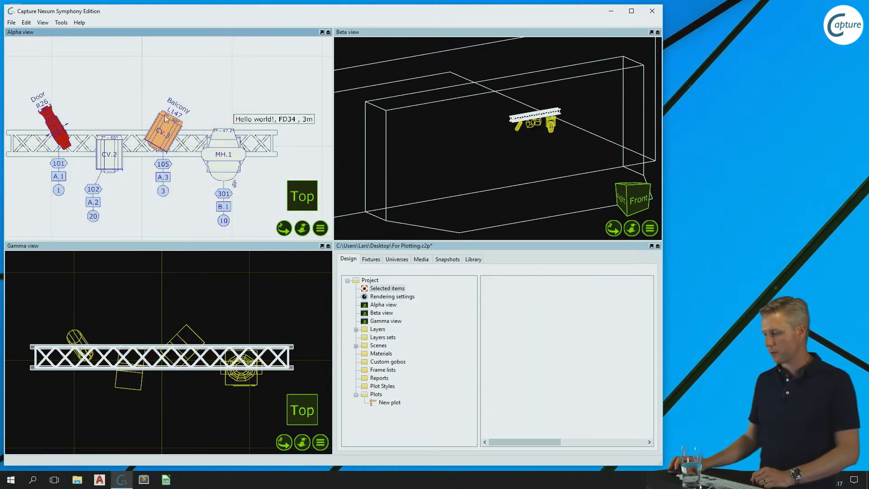
Review the Slot frames column of the project fixtures and check the entries for MH.1 and CV.2
click(371, 260)
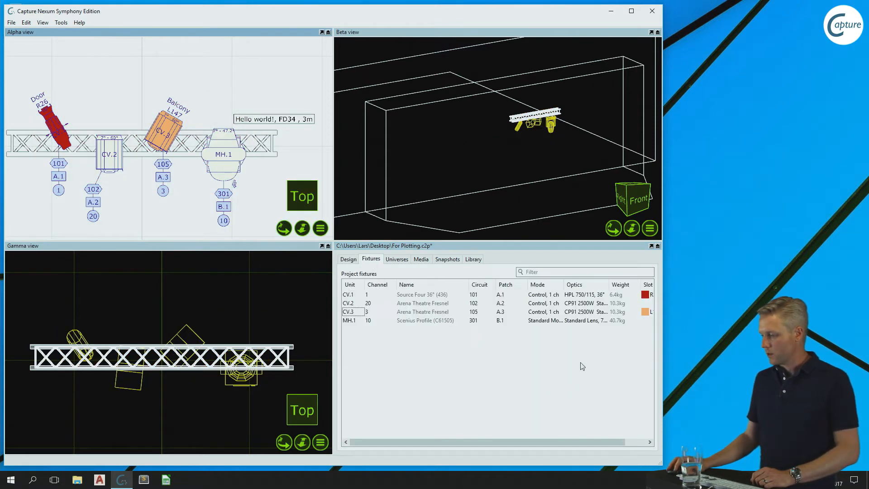
drag(592, 443, 623, 420)
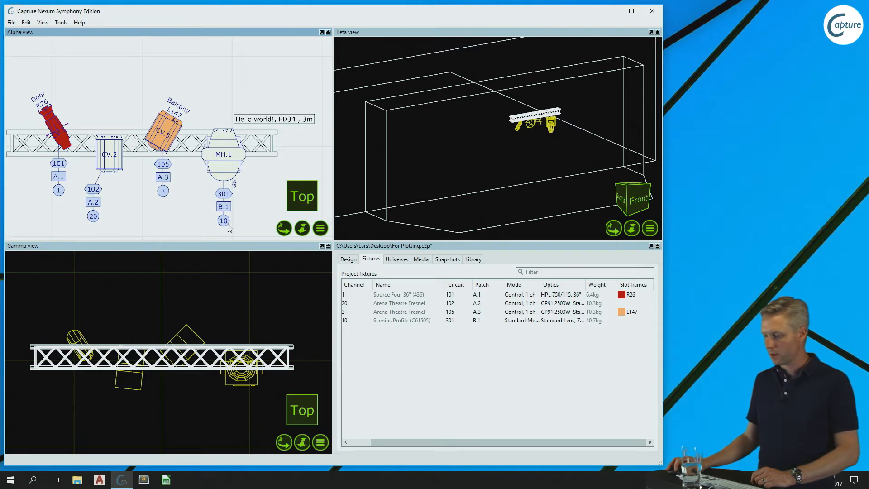
click(223, 175)
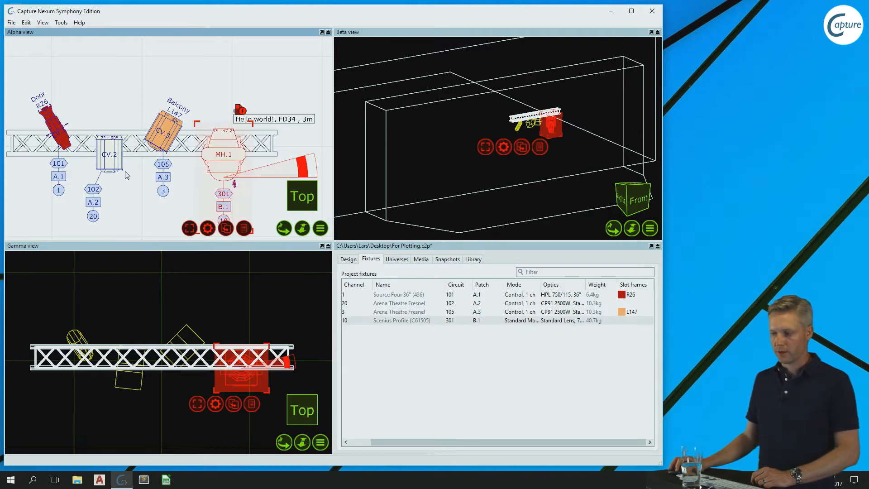
click(116, 170)
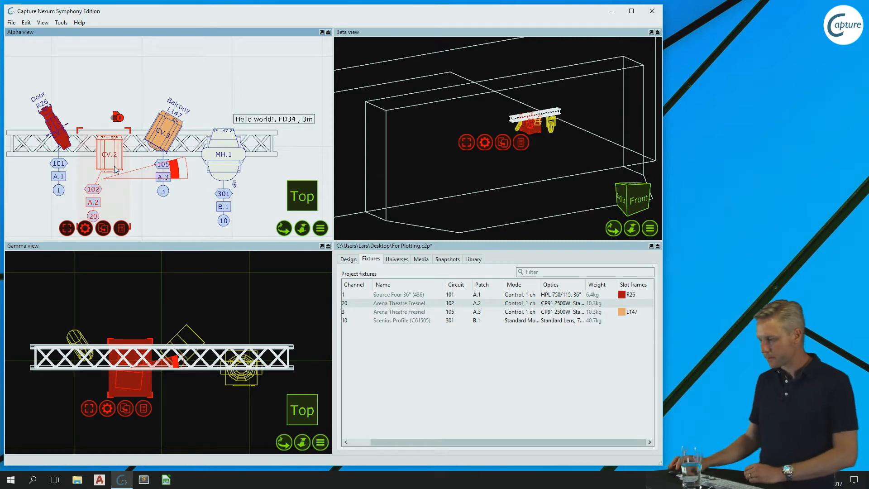
click(165, 77)
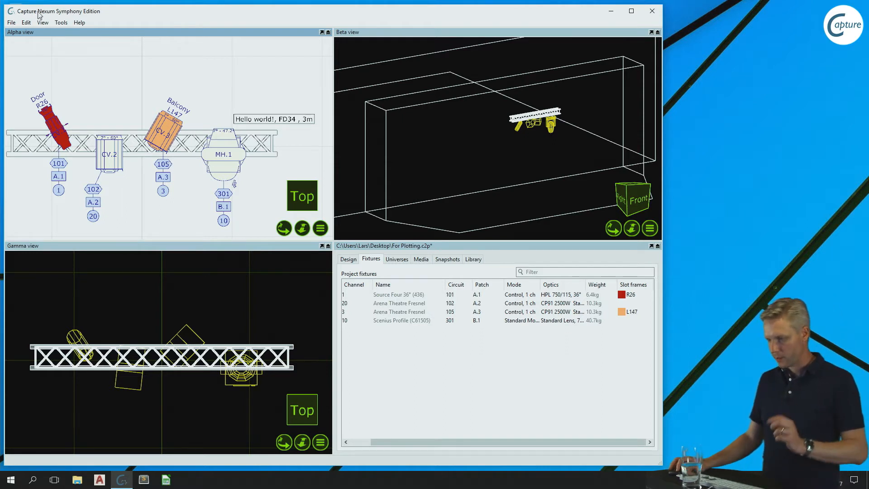
Undo the last Color by filter change on the four fixtures
click(26, 23)
click(43, 37)
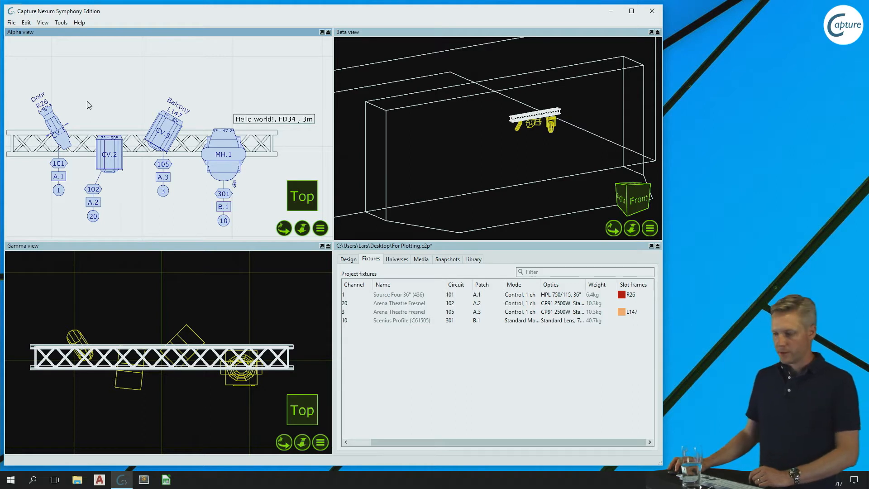
Select fixture CV.1 and open the USITT RP-2 folder of fixture symbols in the library
click(65, 138)
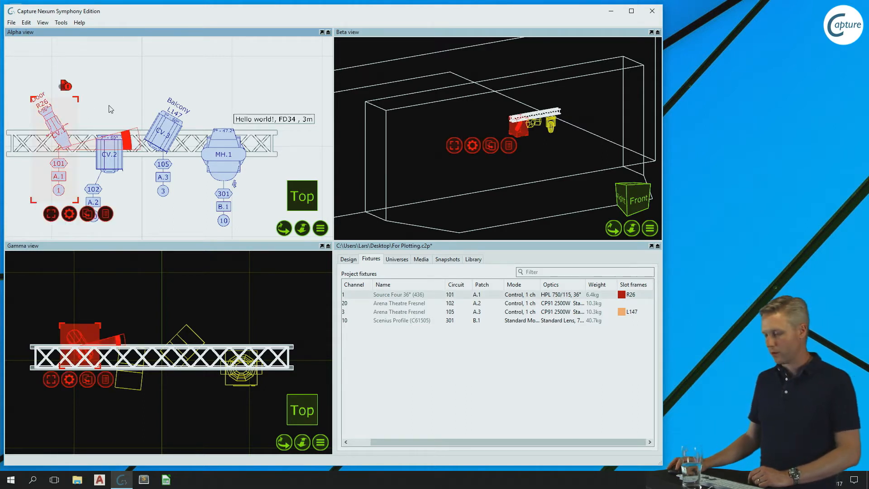
click(474, 259)
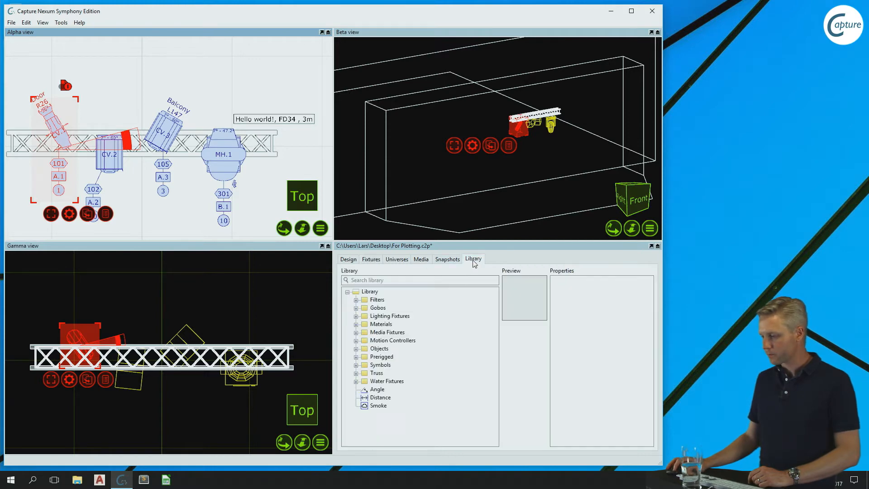
click(357, 365)
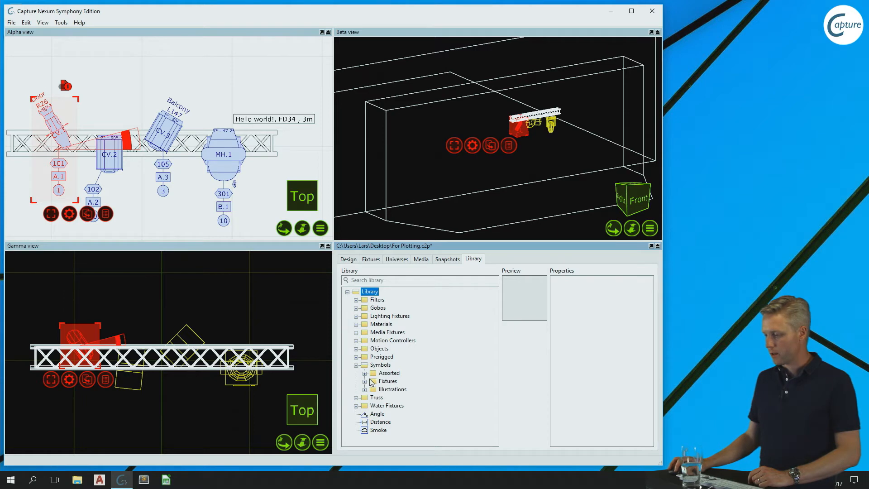
click(381, 365)
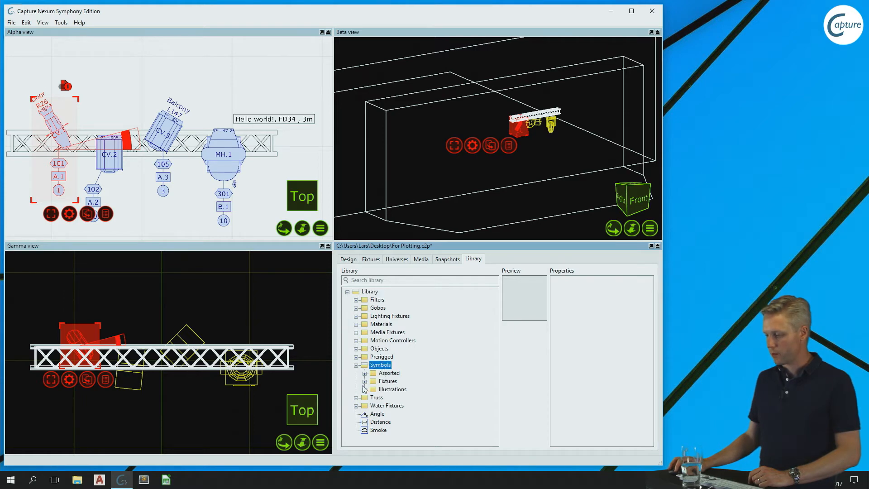
click(365, 382)
scroll(409, 365, down, 8)
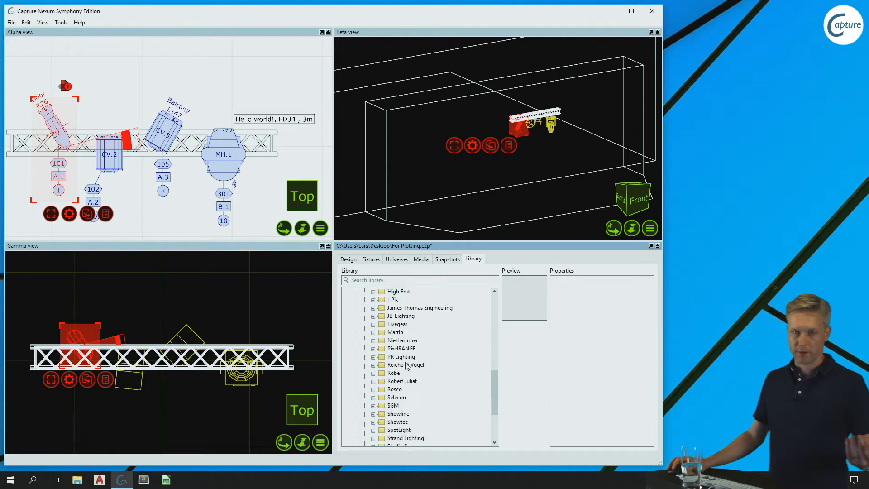
scroll(407, 366, down, 3)
scroll(403, 408, up, 1)
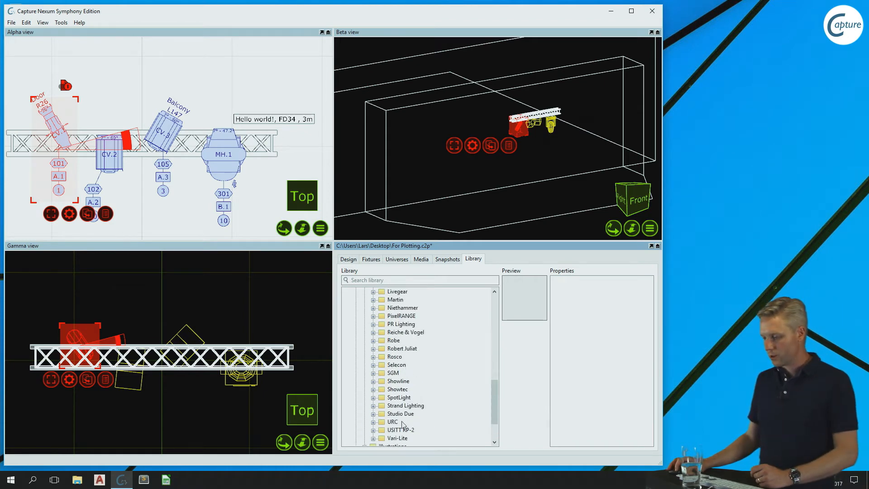
click(401, 429)
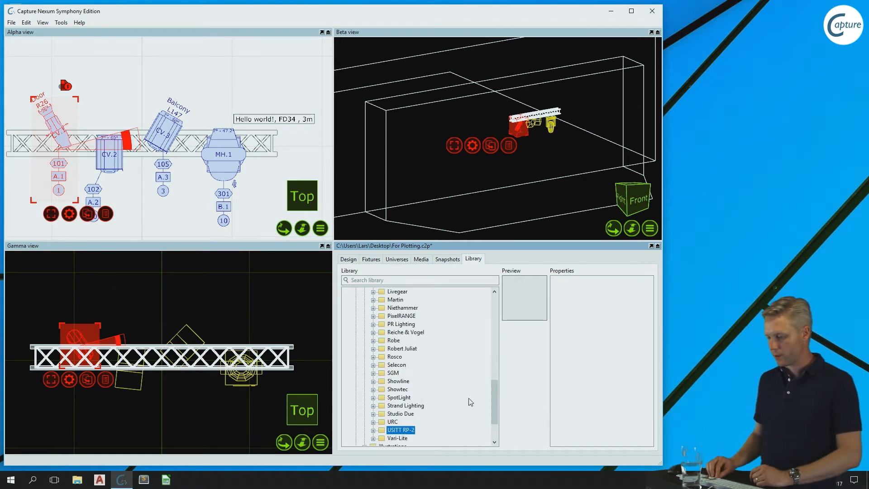
key(Right)
Apply the USITT RP-2 6" Enhanced symbol to fixture CV.1 in the Alpha view
scroll(421, 360, down, 3)
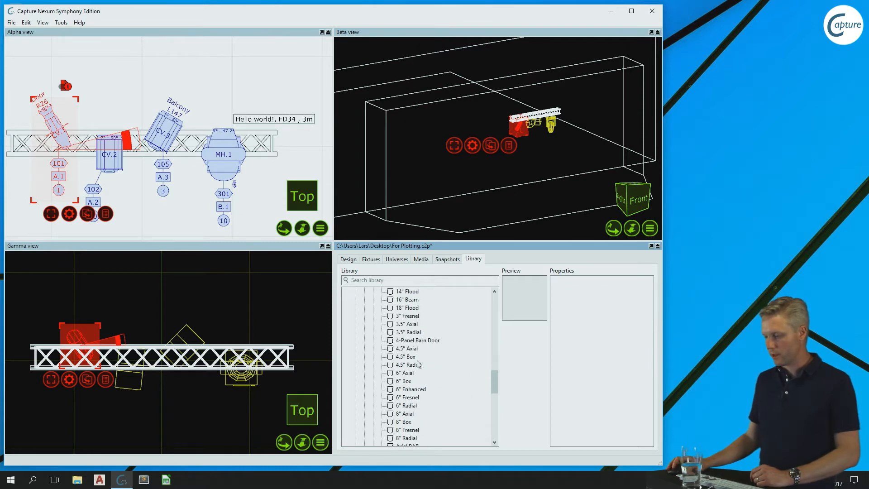
scroll(419, 367, down, 3)
scroll(421, 362, up, 1)
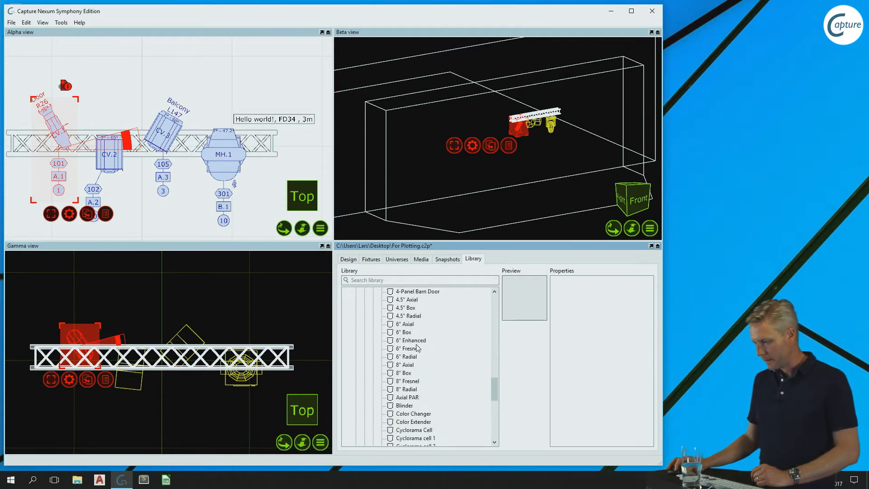
click(415, 340)
drag(411, 344, 59, 131)
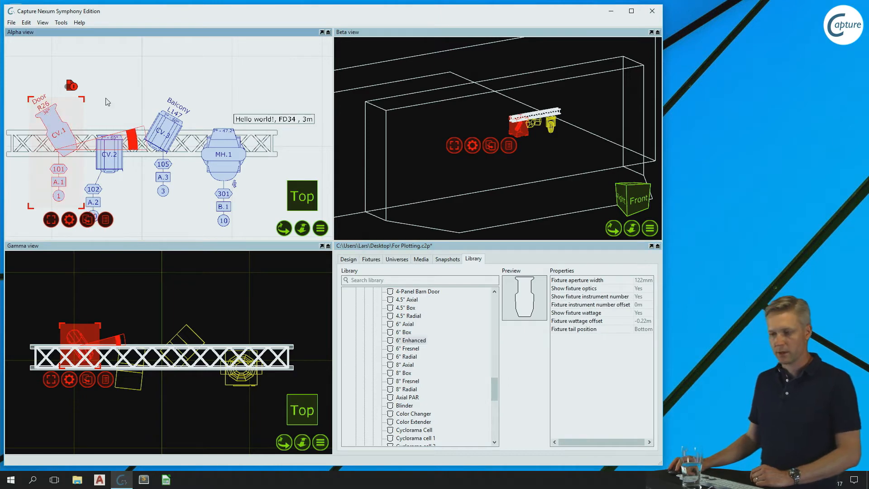
Apply the DIN 15560 symbol Fresnel, Small to fixture CV.2 in the Alpha view
scroll(471, 356, up, 6)
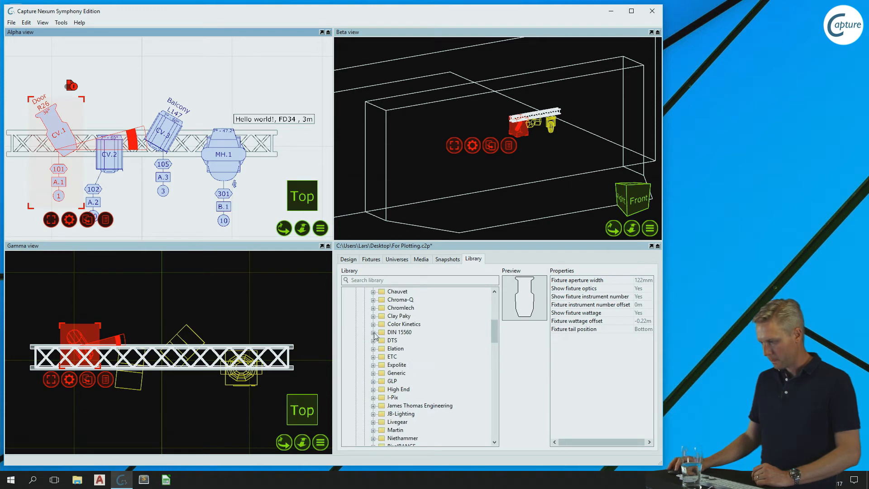
click(373, 331)
click(427, 324)
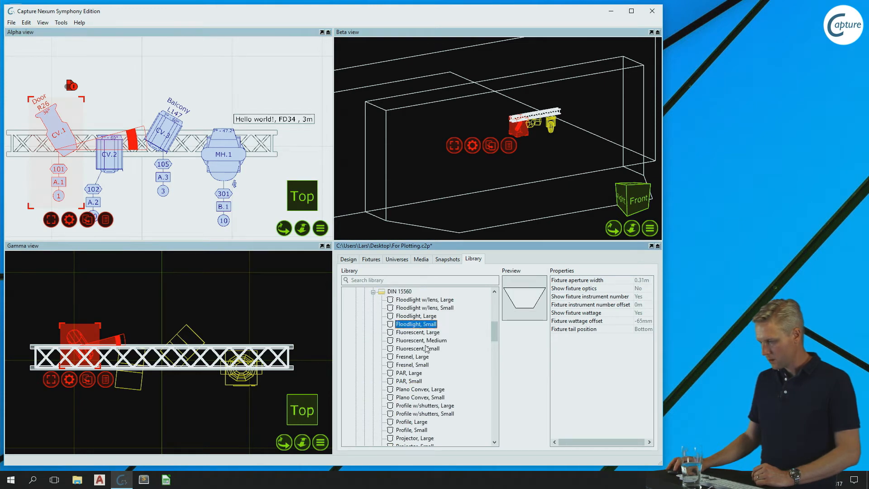
scroll(427, 350, down, 2)
scroll(435, 351, up, 3)
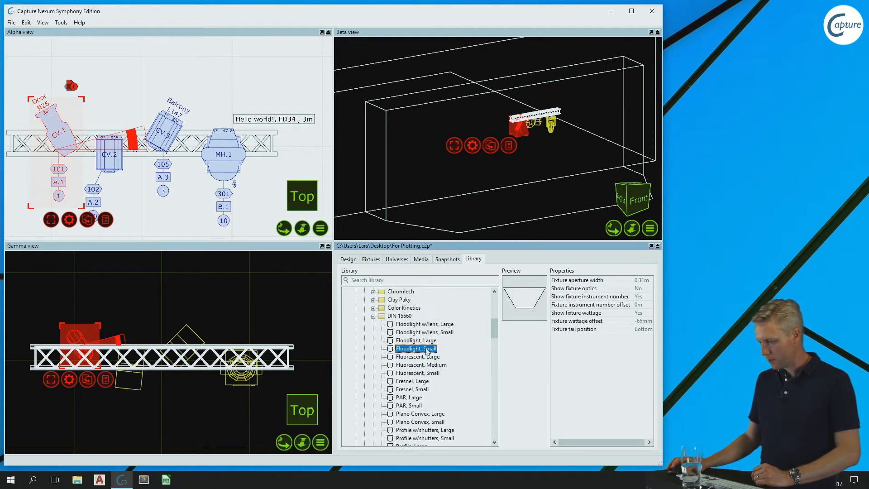
click(412, 390)
drag(413, 390, 109, 164)
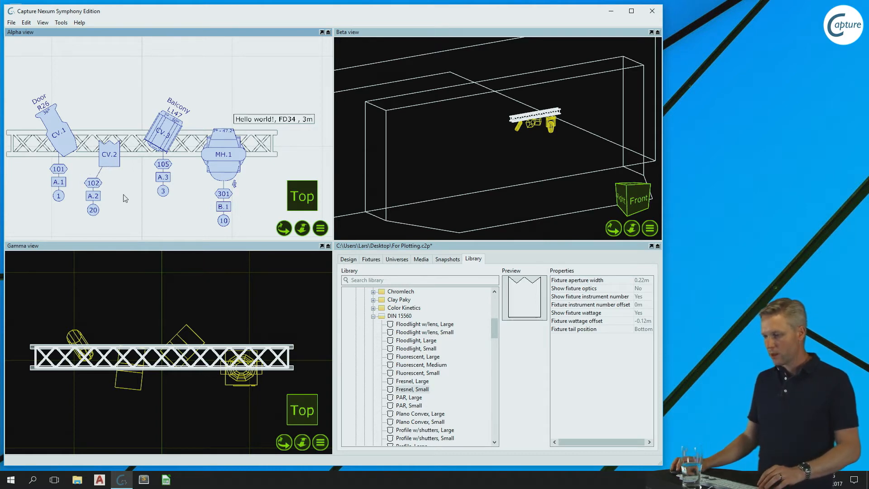
Undo the symbol replacements on fixtures CV.1 and CV.2
key(ctrl+z)
key(ctrl+z)
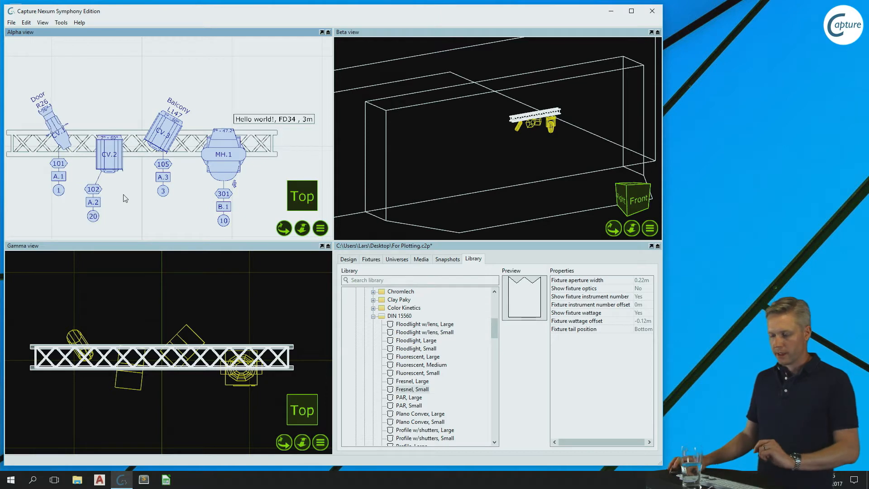
Examine the Direction snap plot property of fixture CV.1 against its orientation in the Gamma view, and clear the selection
click(349, 260)
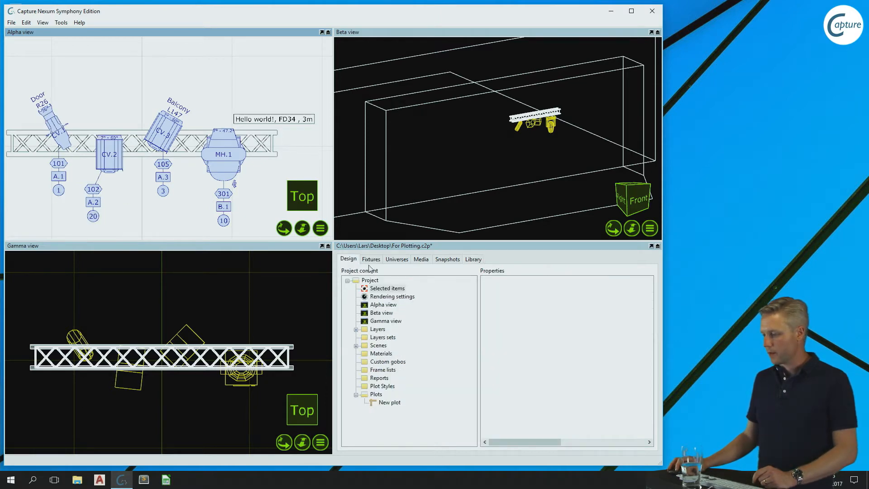
click(60, 136)
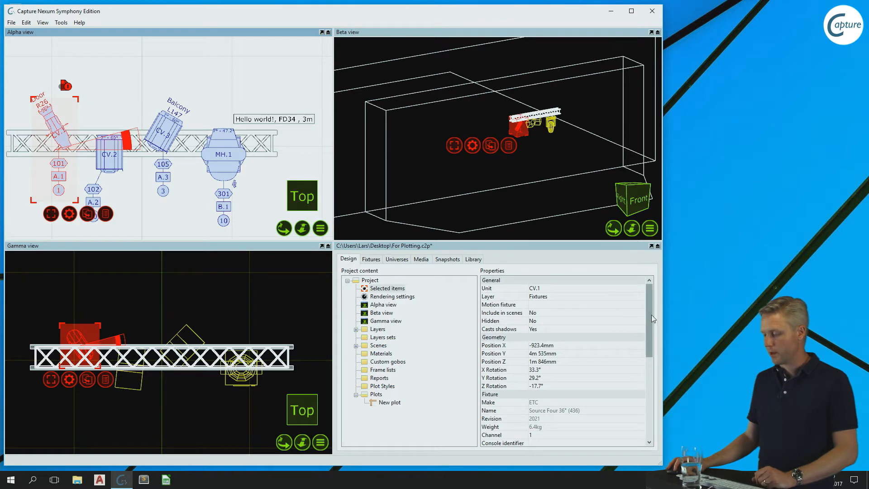
scroll(653, 318, down, 6)
click(567, 412)
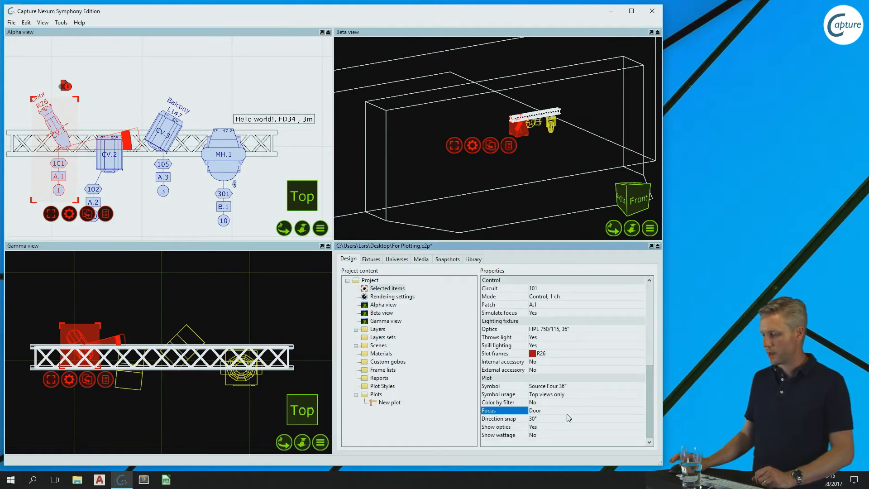
key(Down)
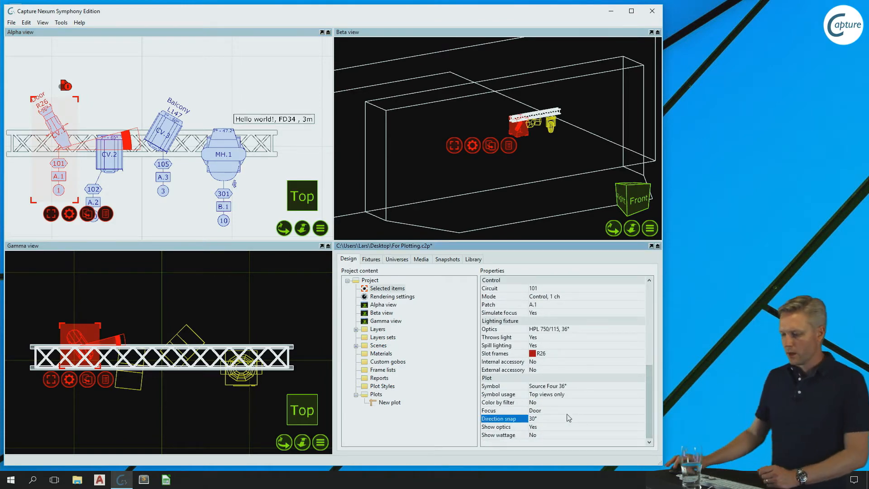
scroll(148, 381, up, 1)
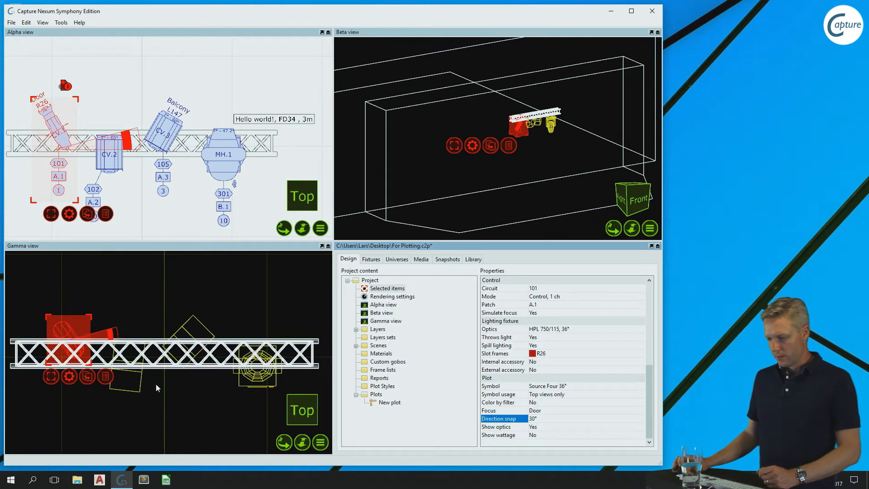
click(164, 399)
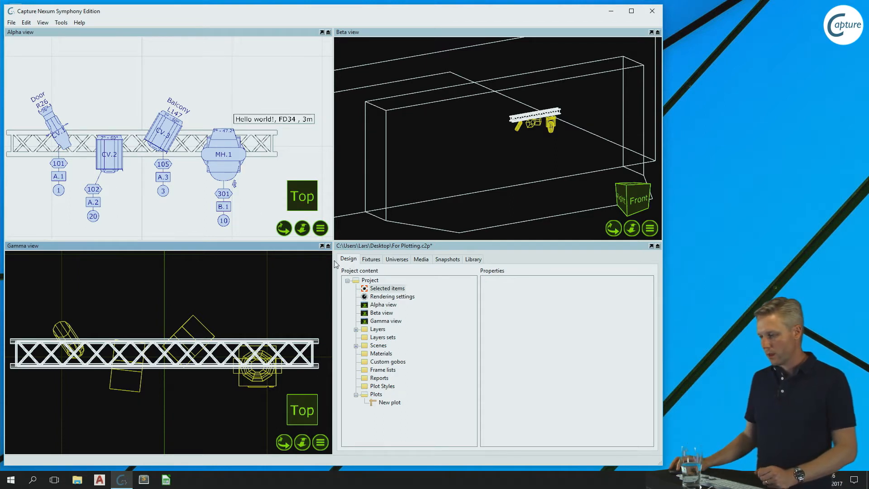
Select all four fixtures in the Alpha view and try the Direction snap options No and 180° Vertically
drag(18, 78, 254, 234)
drag(650, 323, 654, 431)
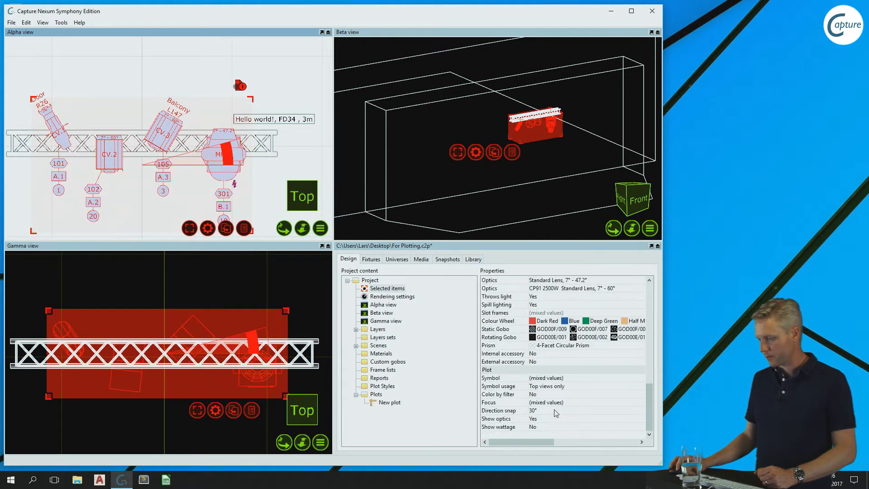
click(556, 411)
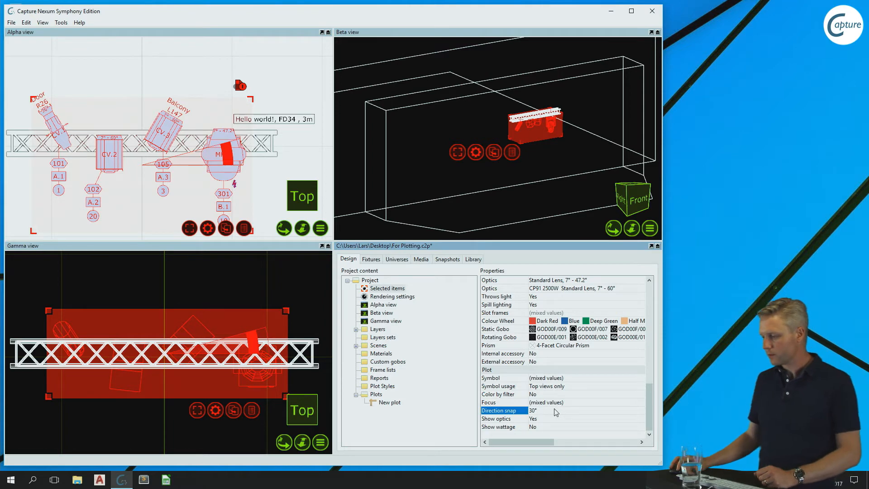
click(556, 411)
click(556, 421)
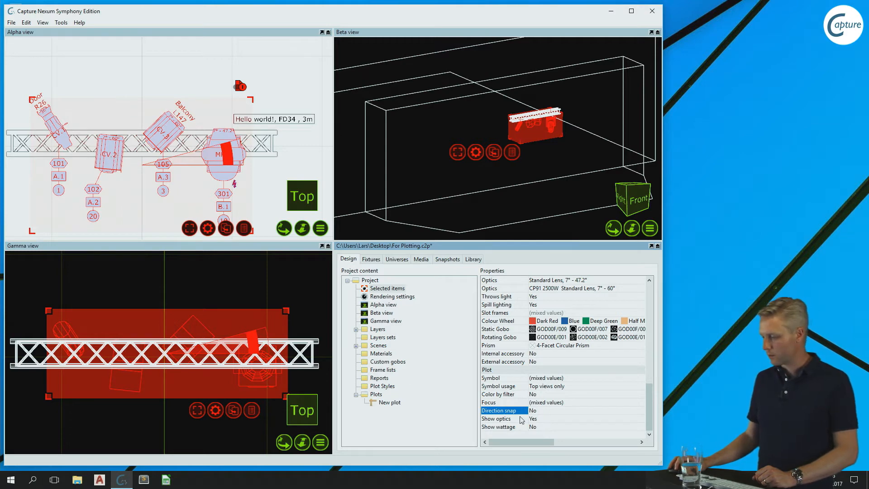
click(569, 410)
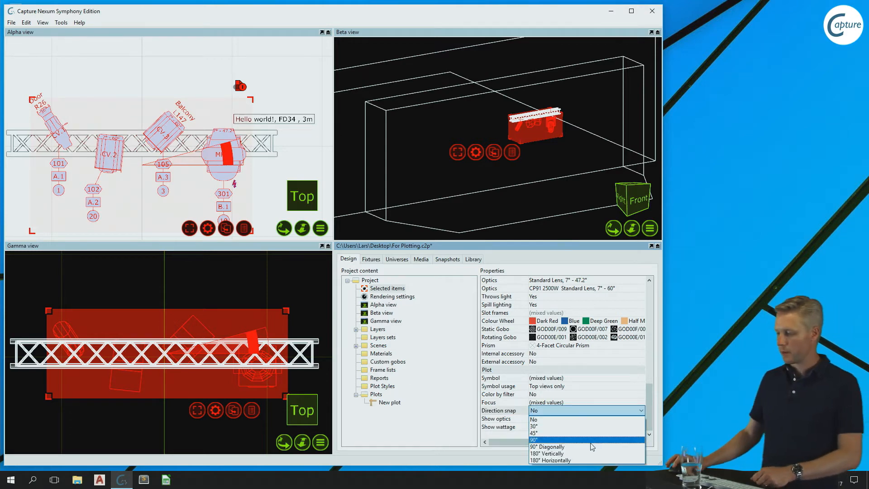
click(557, 454)
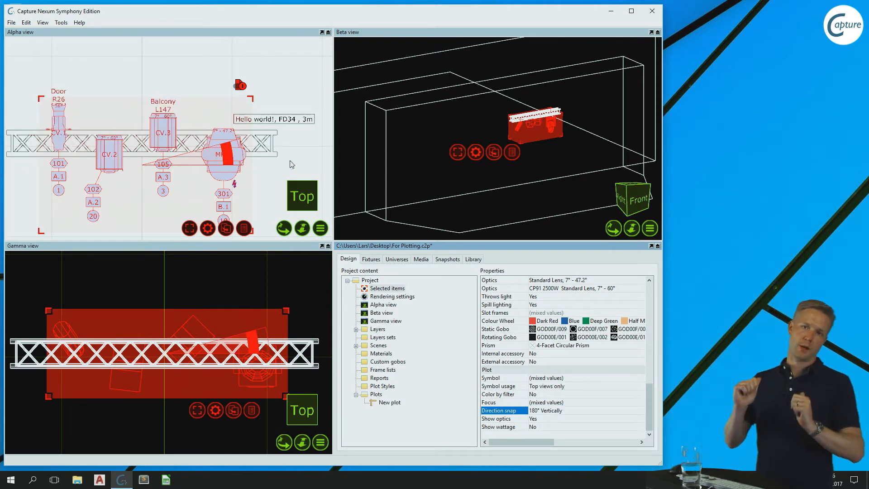
Set the Direction snap of the four selected fixtures to 30°
click(566, 411)
click(562, 426)
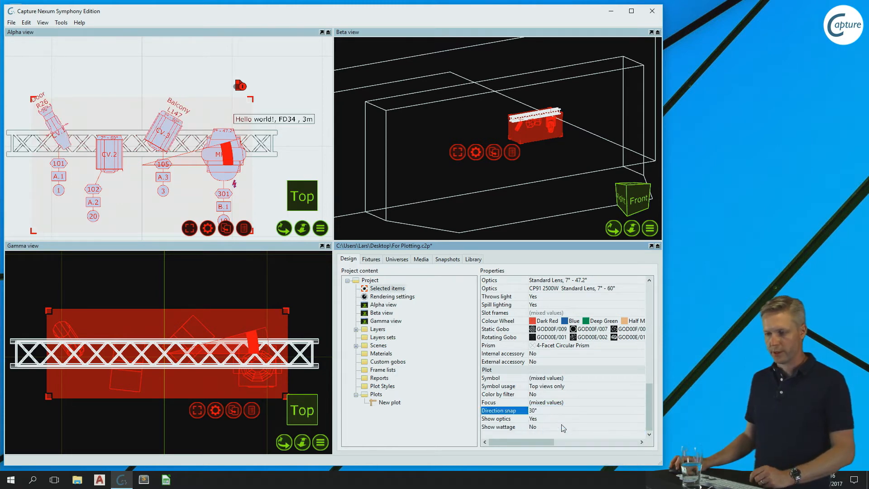
click(553, 411)
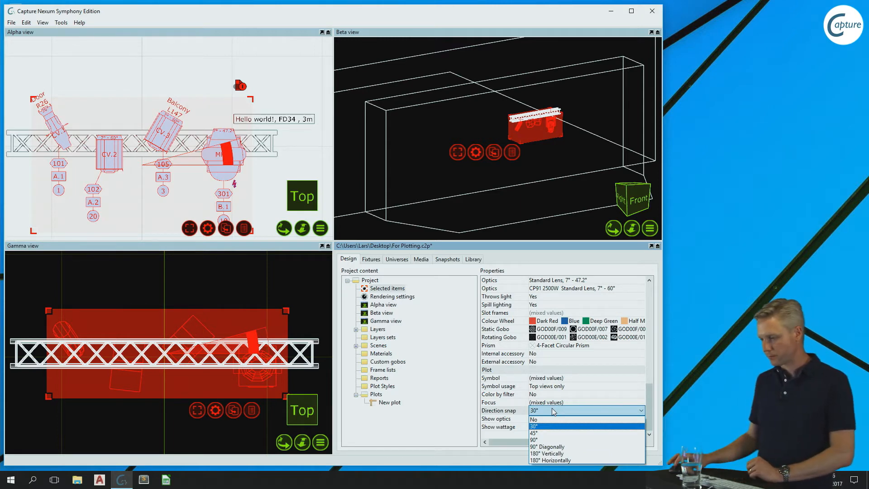
click(154, 68)
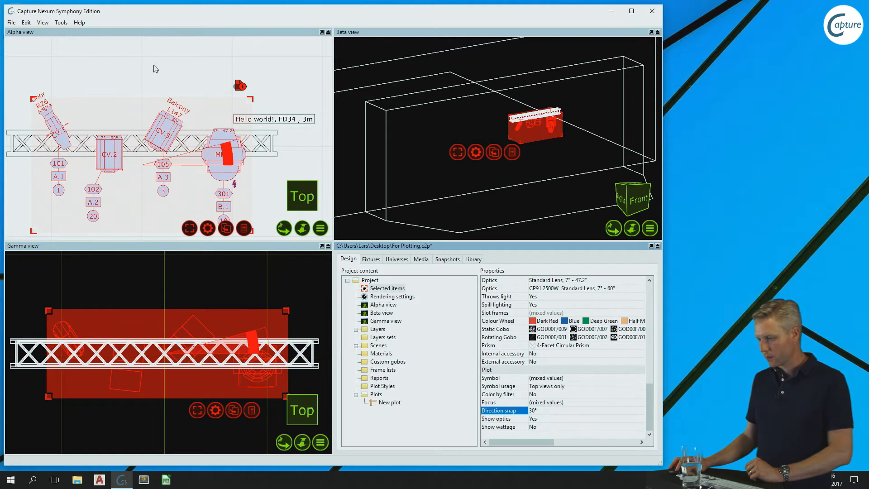
Clear the fixture selection and open the plot named New plot
click(154, 69)
scroll(143, 130, down, 1)
middle_drag(144, 131, 156, 120)
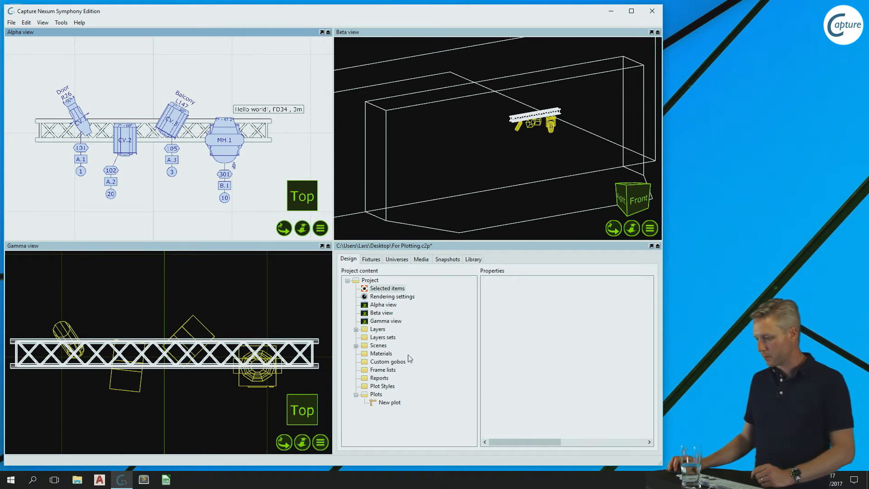
double_click(387, 401)
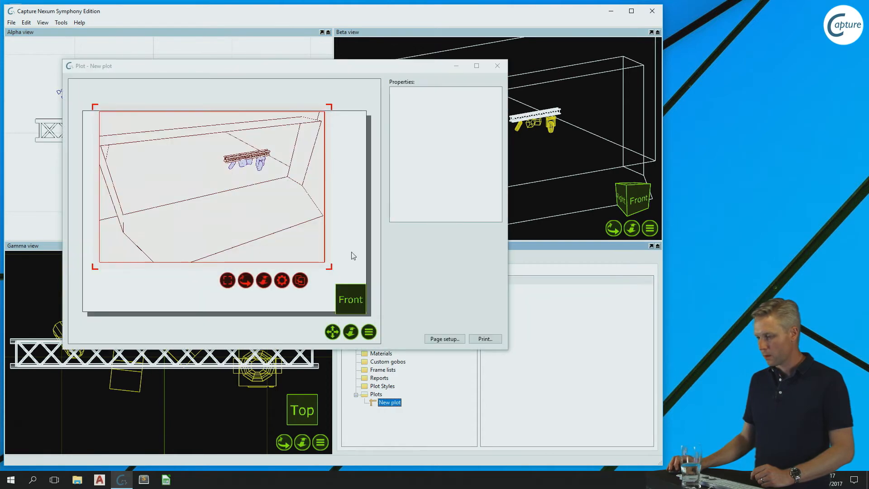
Set the plot's view type to Orthographic top, reposition the drawing inside its frame, and deselect the view
click(315, 168)
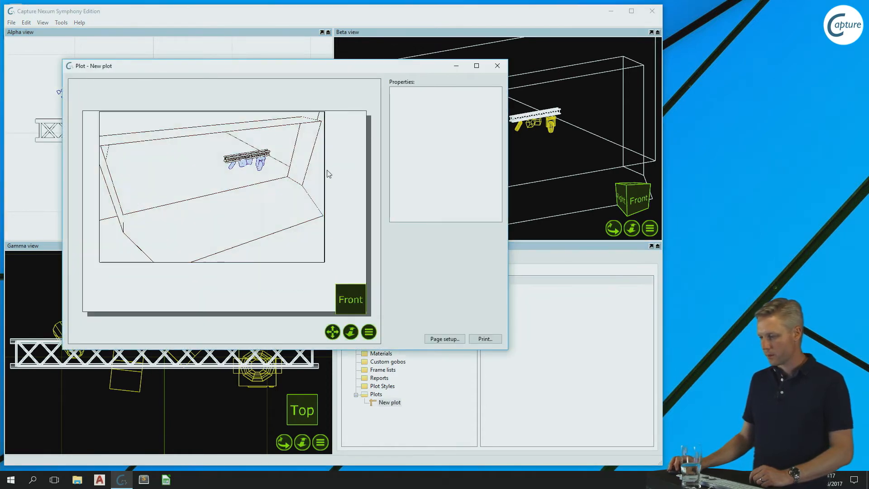
click(472, 149)
click(472, 159)
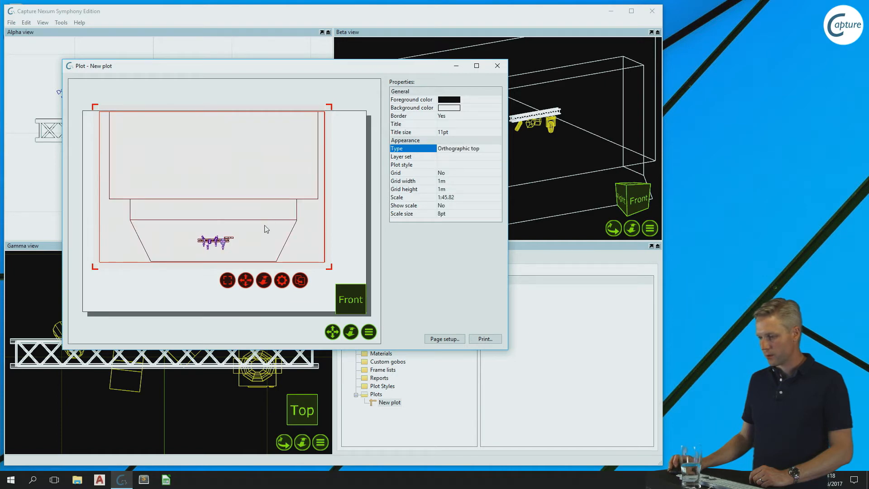
click(246, 279)
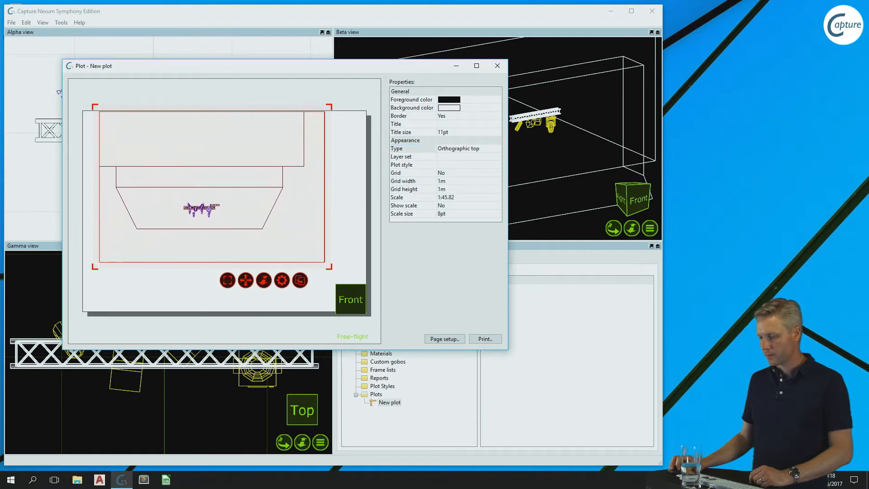
click(334, 195)
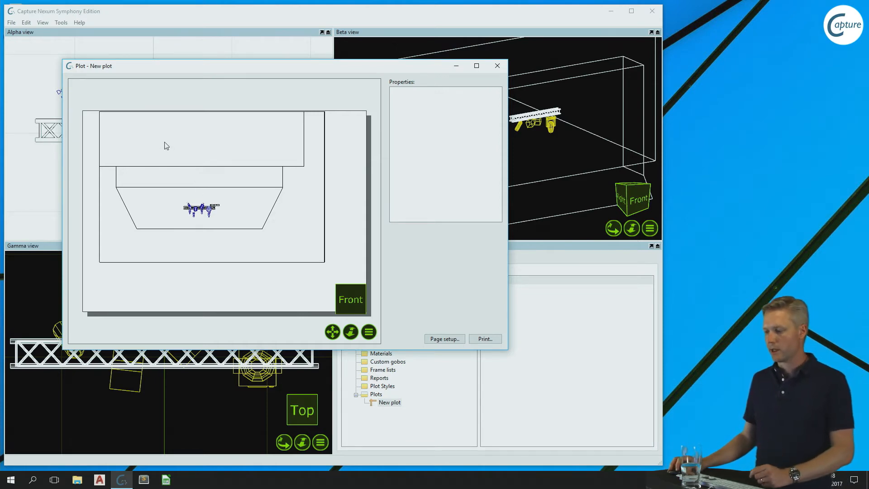
Enlarge the plot window and insert a symbol key into the area above the truss
drag(504, 352, 681, 447)
right_click(247, 178)
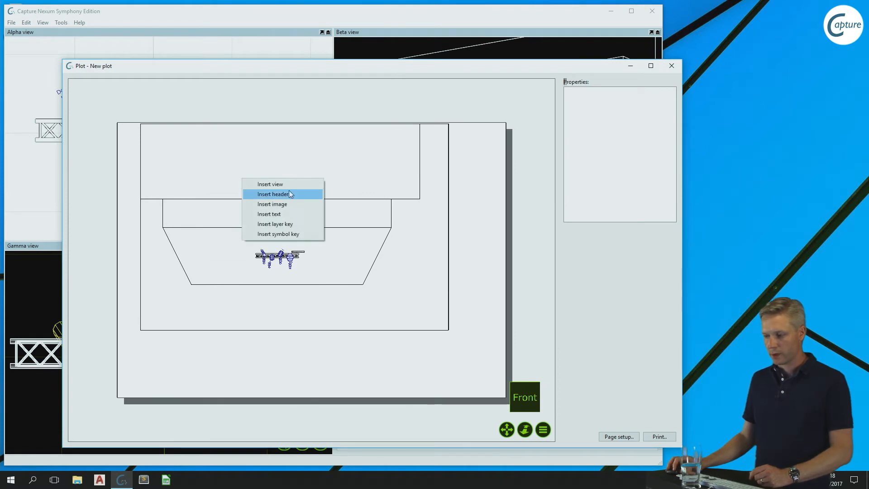
click(294, 234)
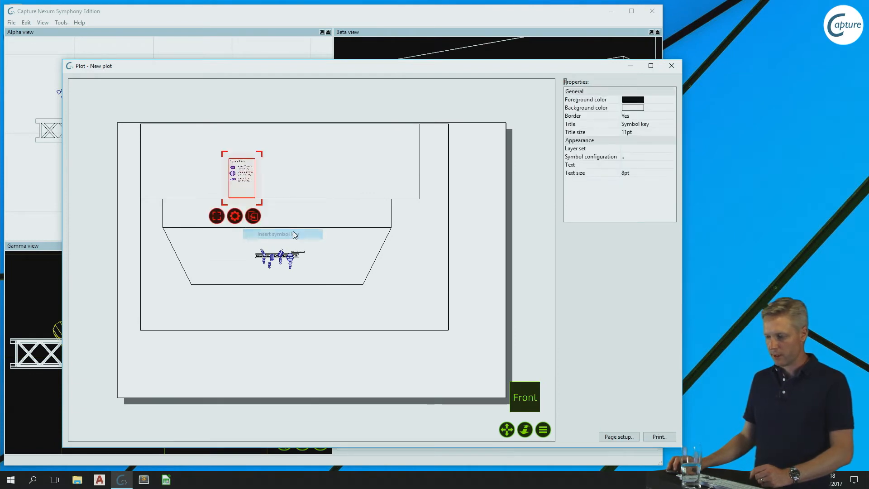
scroll(248, 171, up, 3)
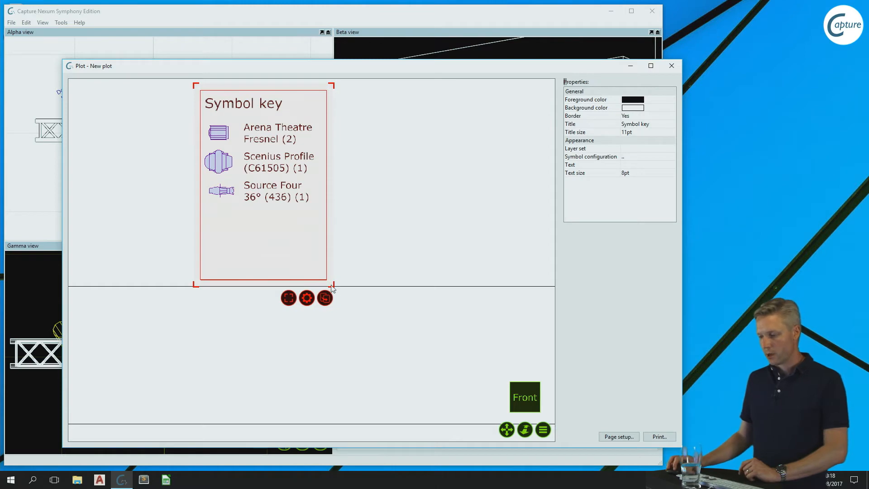
Resize and reposition the symbol key into a roughly square box that lists its fixtures in one column
drag(333, 286, 556, 253)
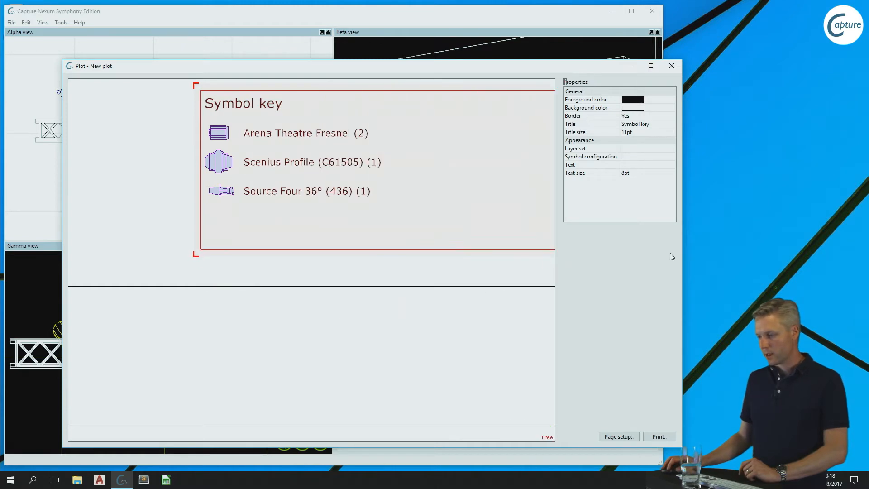
scroll(387, 219, down, 3)
drag(428, 234, 524, 215)
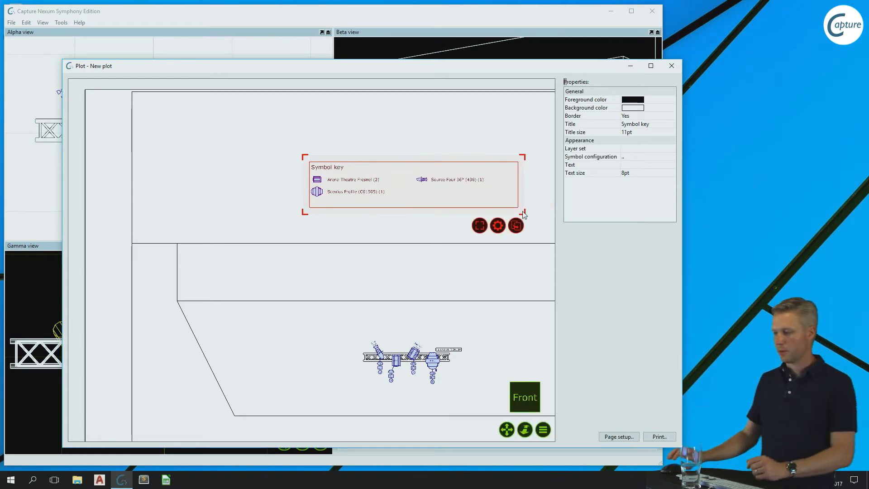
drag(399, 170, 324, 181)
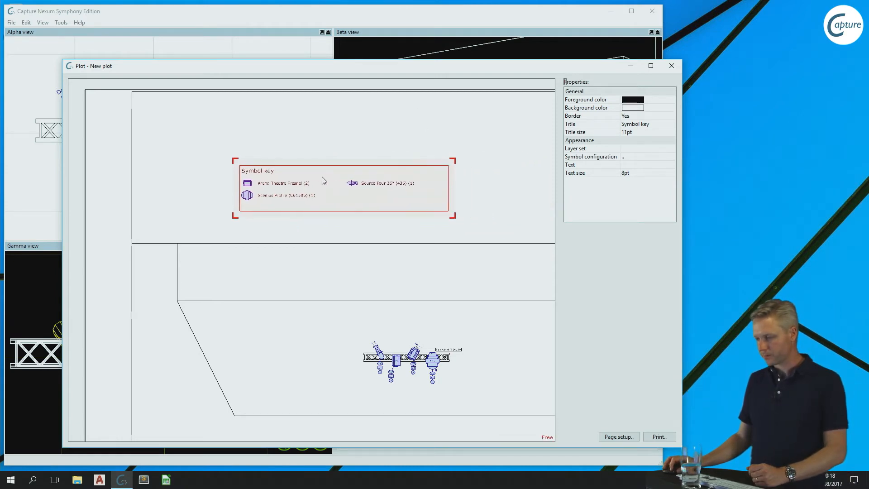
drag(452, 216, 374, 291)
scroll(295, 203, up, 2)
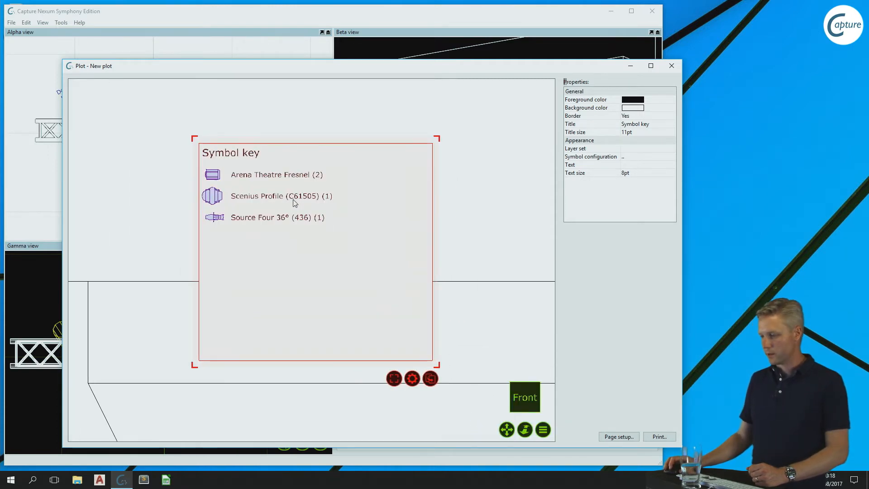
scroll(295, 202, up, 1)
Open the symbol key's symbol configuration and enlarge the dialog enough to show all entries
click(644, 158)
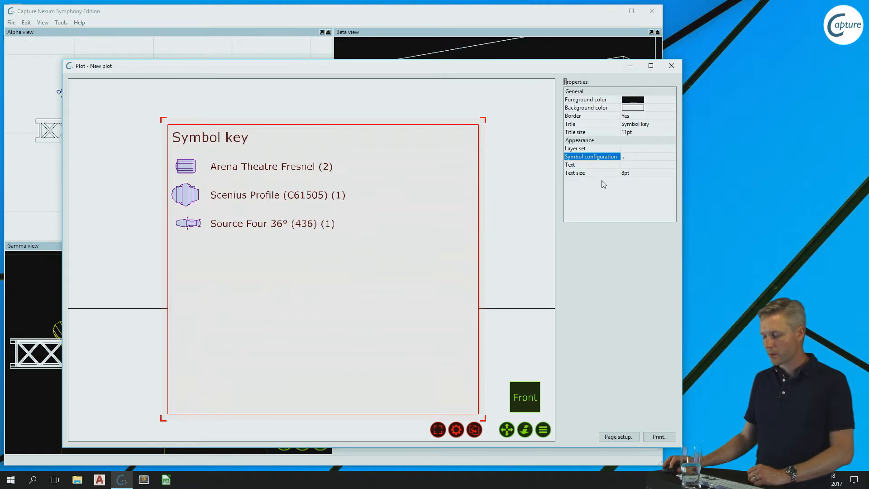
click(636, 157)
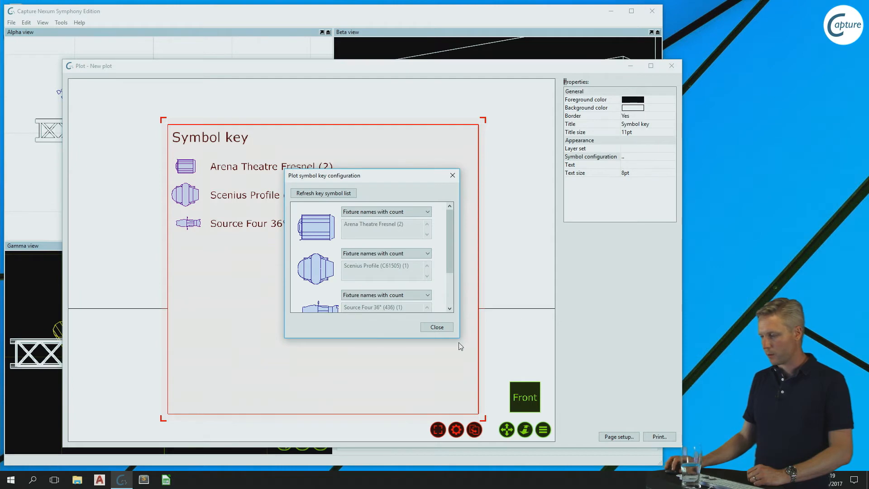
drag(459, 343, 476, 403)
Switch the Arena Theatre Fresnel entry to Custom text and label it "Alternate Text"
click(398, 213)
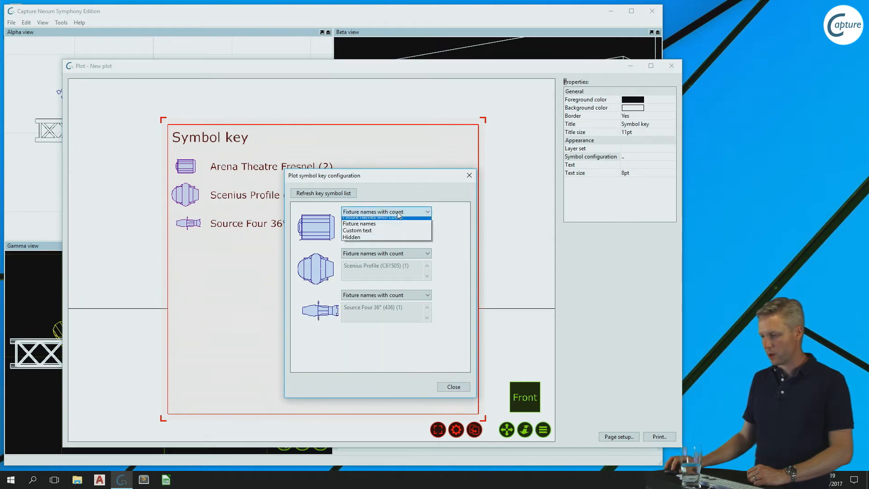
click(410, 225)
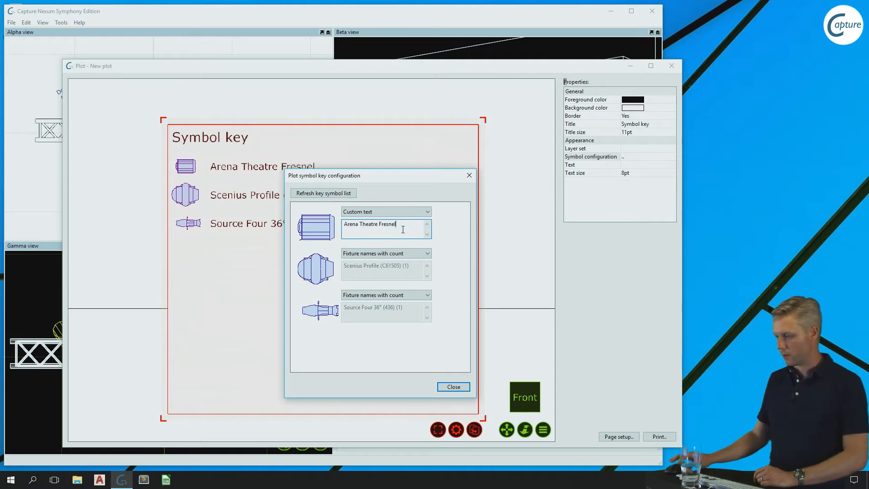
drag(409, 182, 498, 183)
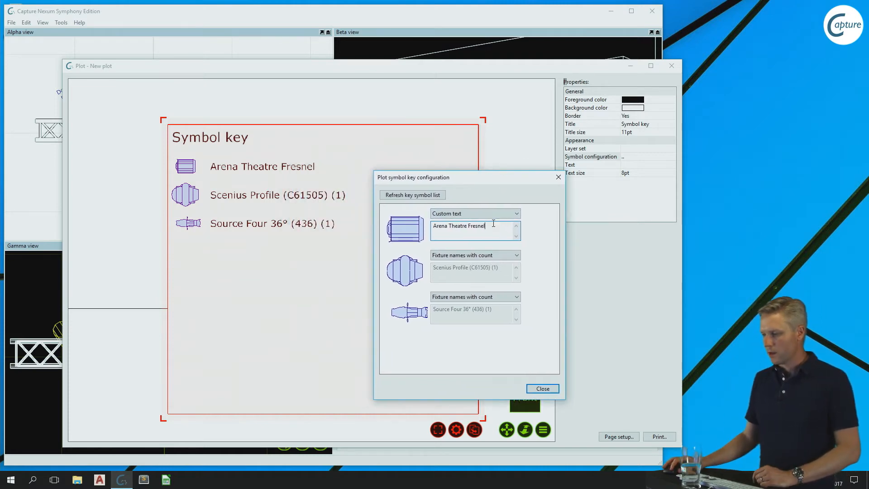
triple_click(468, 227)
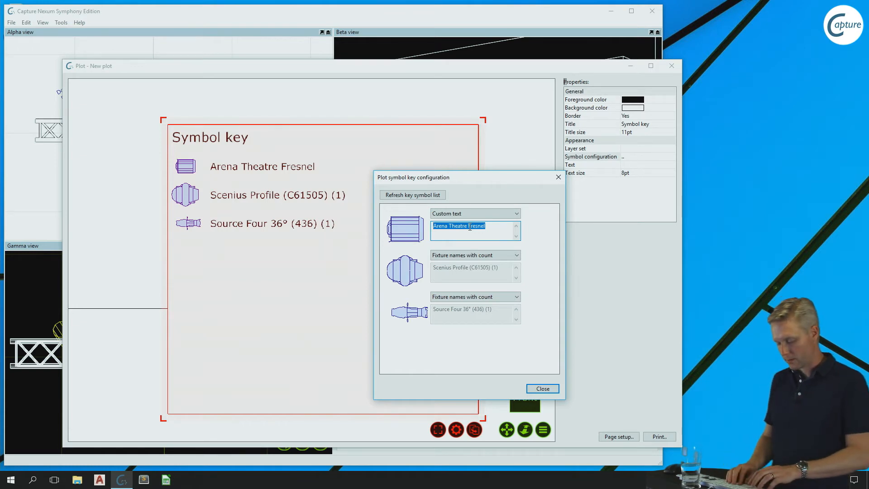
text(Alter)
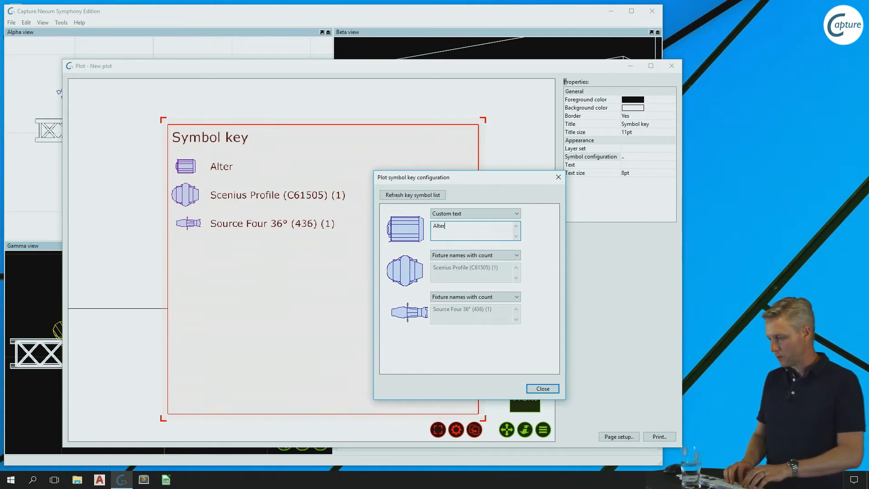
text(nate Text)
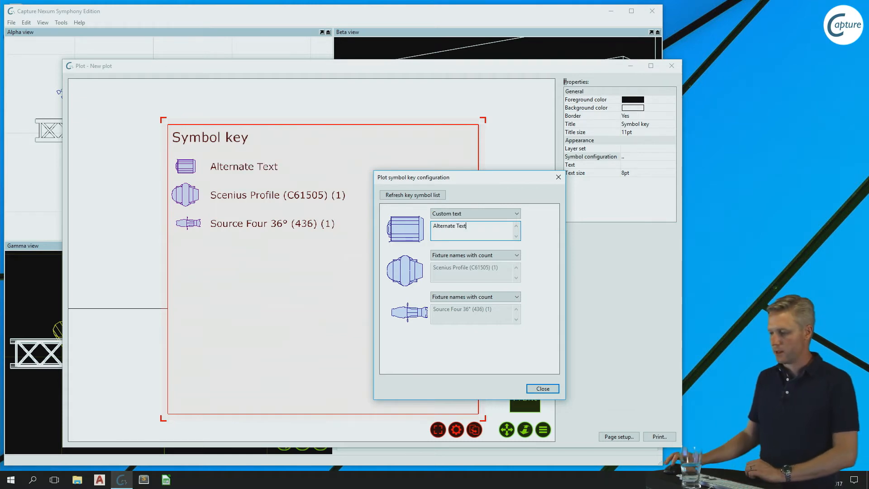
Try the Hidden option on the fresnel entry, set it to Fixture names instead, and close the symbol configuration
click(497, 214)
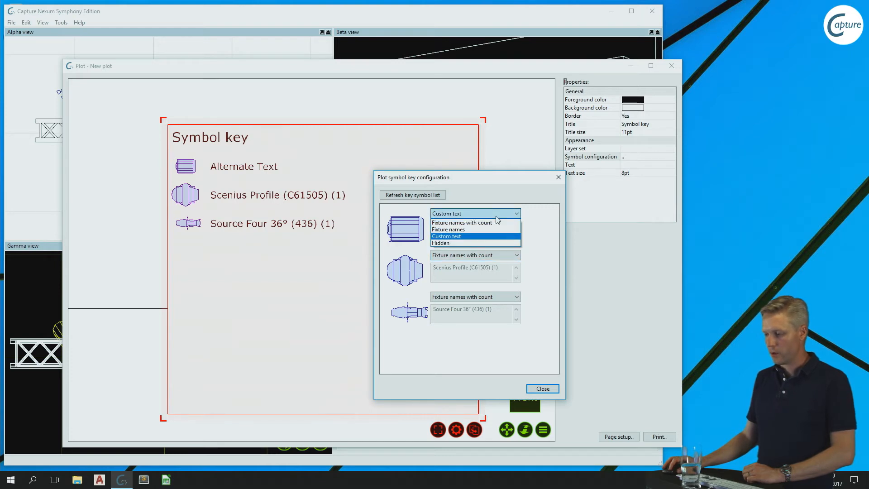
click(455, 244)
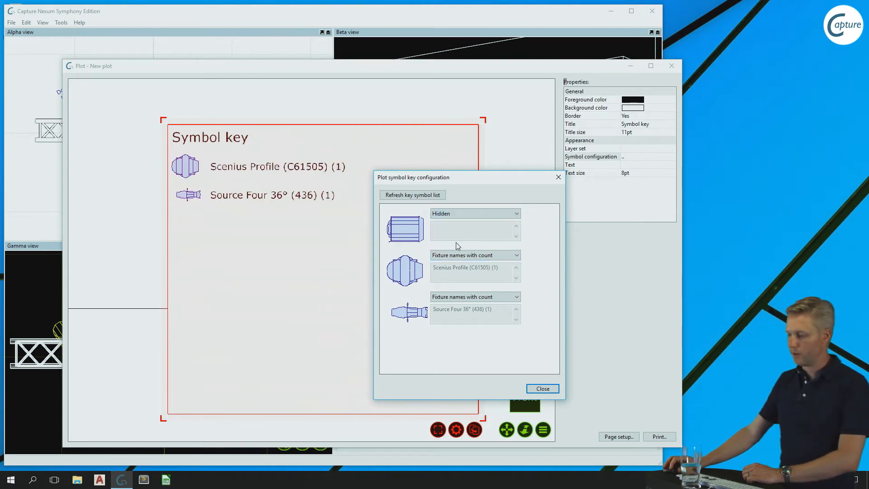
click(475, 212)
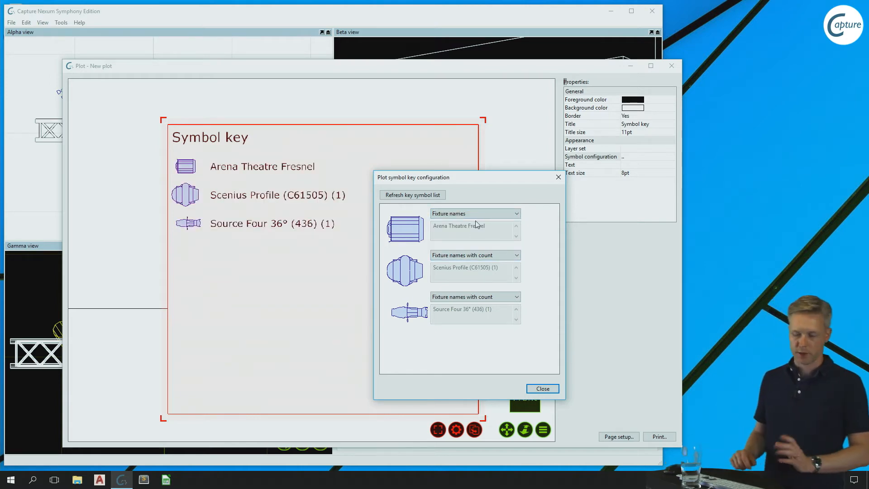
click(543, 388)
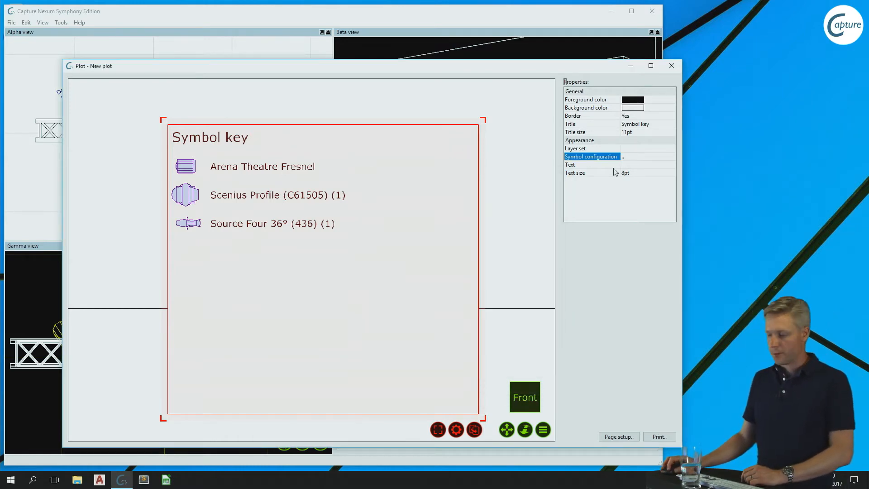
Set the symbol key's additional text to "Custom text"
click(645, 166)
click(645, 167)
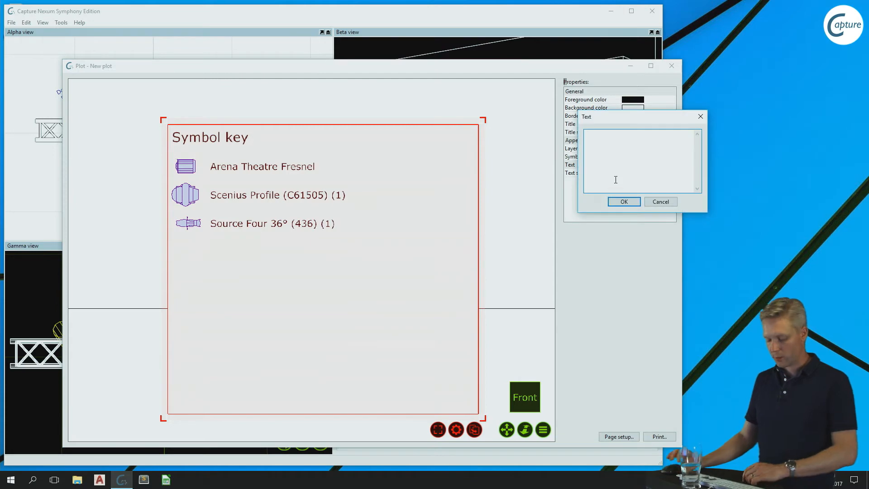
text(Custom text)
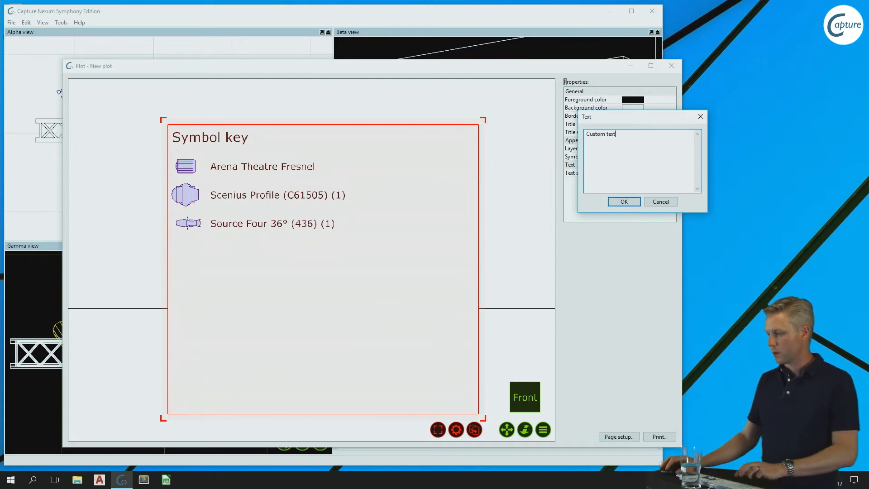
click(625, 202)
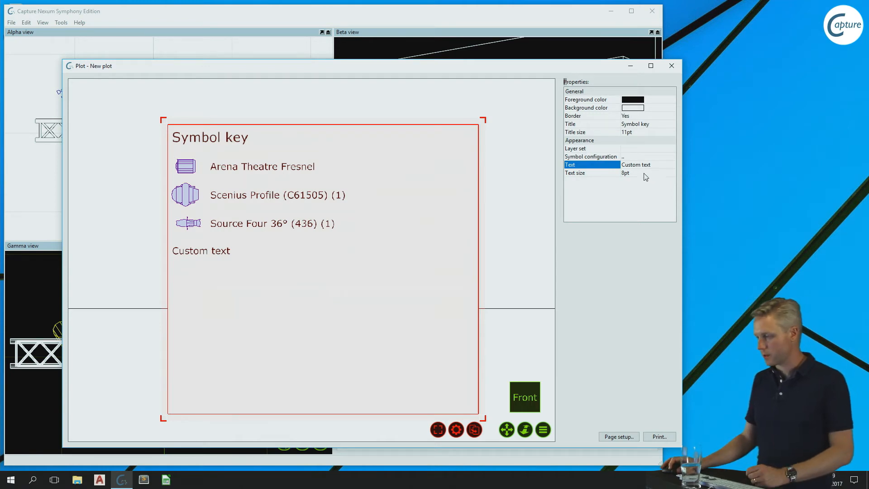
Try the symbol key with Border set to No, and restore it to Yes
click(633, 116)
click(636, 125)
click(642, 125)
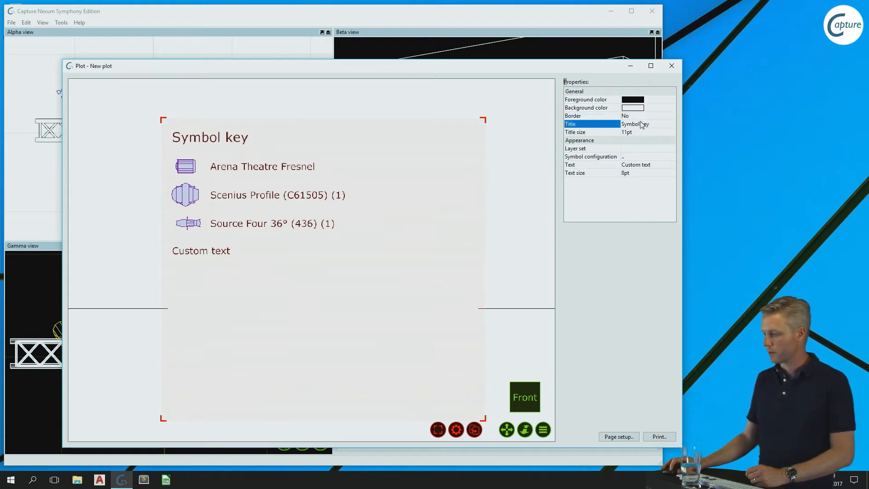
click(643, 116)
click(644, 133)
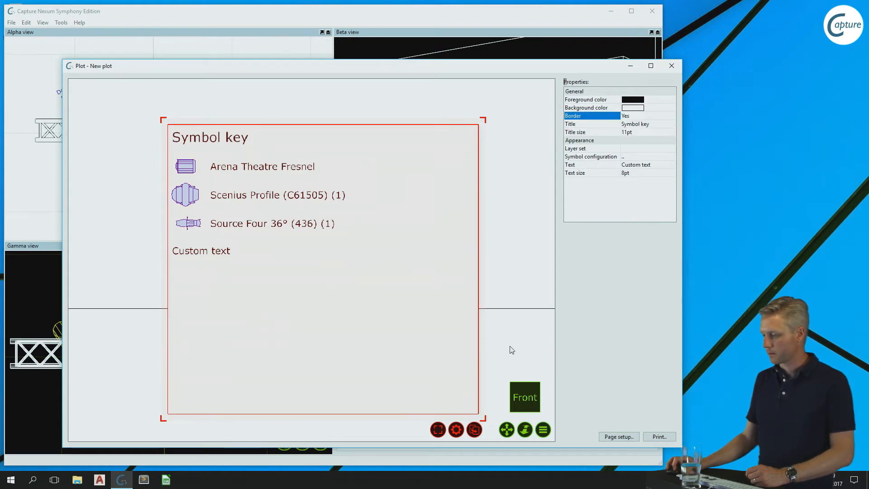
Insert a layer key beside the symbol key and inspect its listed layers and colors up close
scroll(524, 325, down, 3)
right_drag(458, 302, 441, 288)
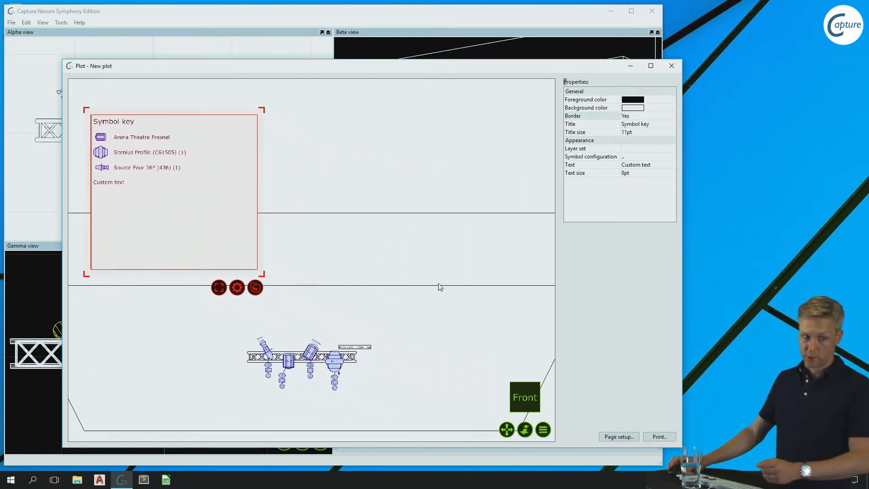
right_click(325, 142)
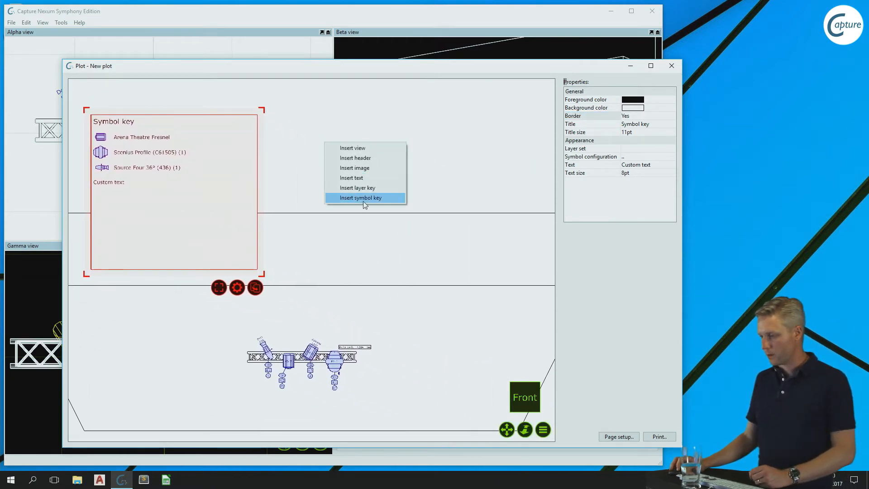
click(360, 187)
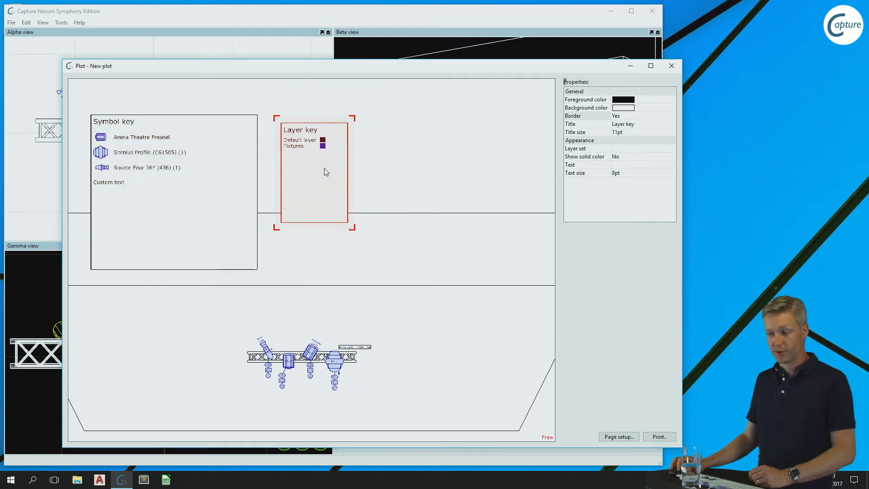
scroll(312, 150, up, 4)
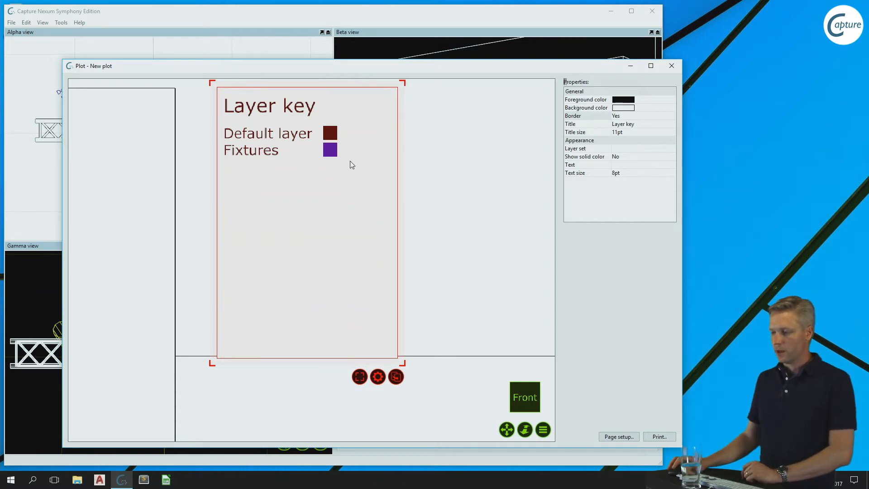
scroll(280, 180, down, 2)
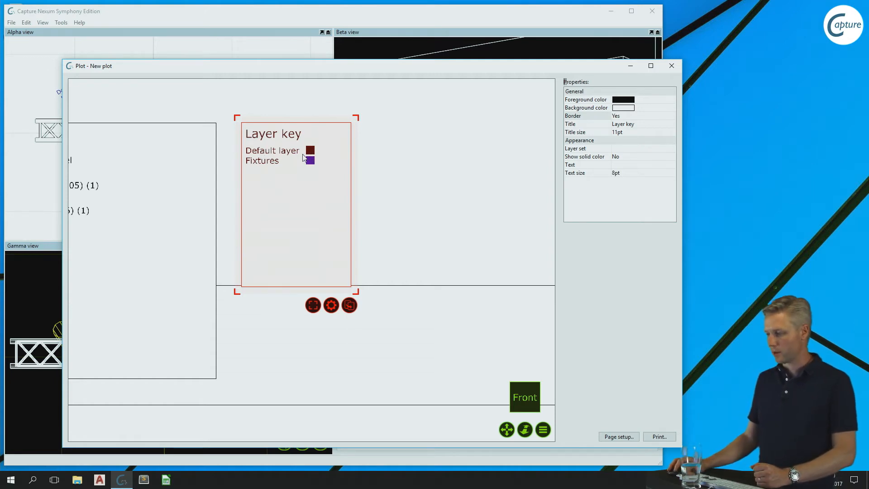
Close and reopen the new plot in an enlarged window, and insert a header on its page
scroll(302, 157, down, 3)
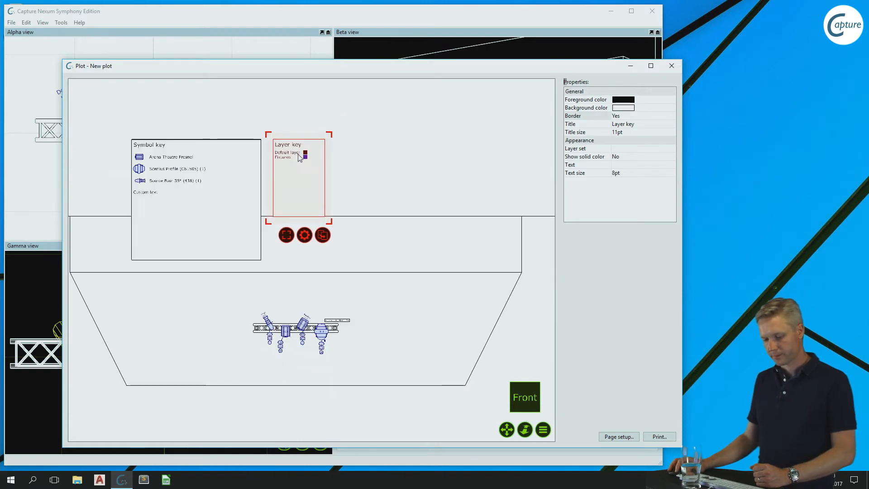
click(672, 67)
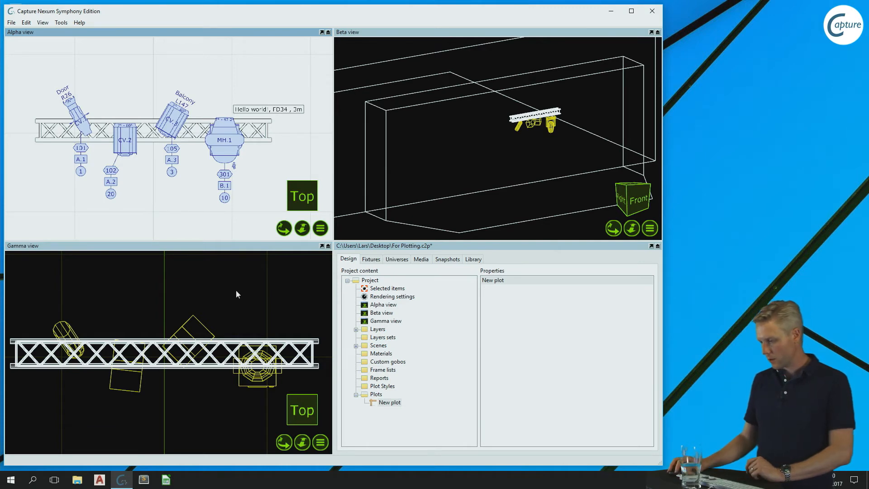
double_click(389, 403)
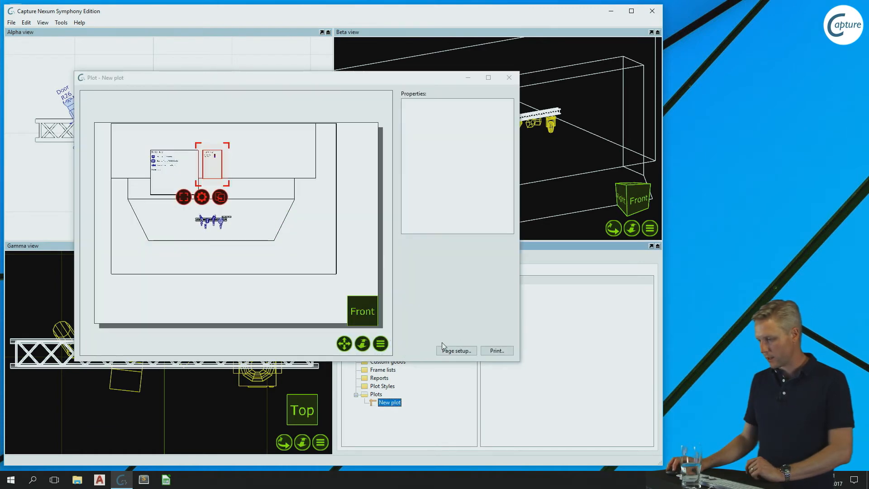
drag(529, 379, 633, 458)
right_click(201, 336)
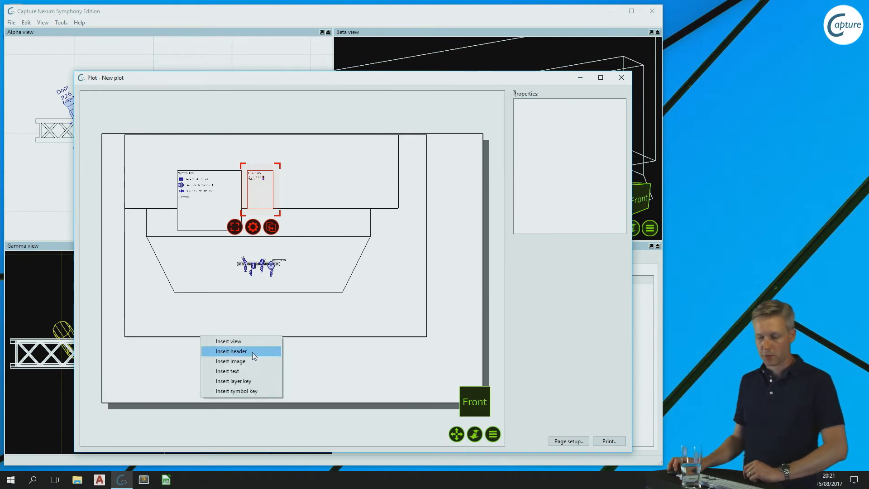
click(253, 353)
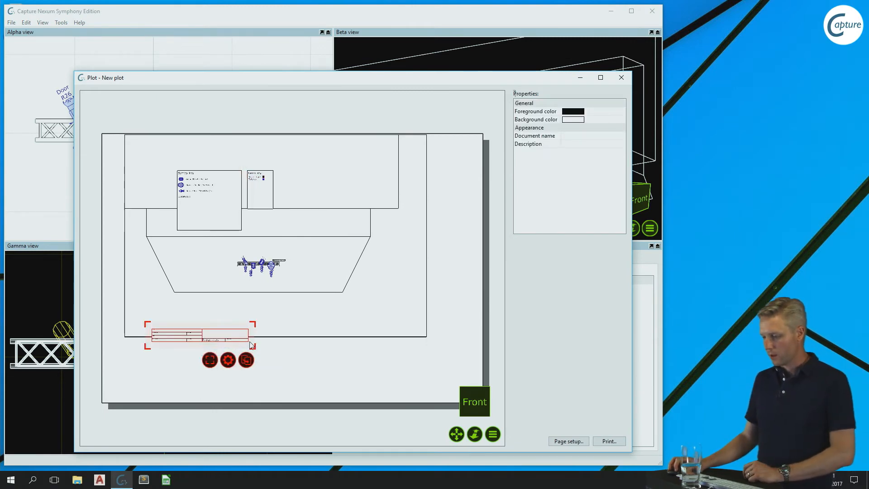
Enlarge the header to span most of the page width and place it along the page's lower edge below the plotted view
drag(253, 347, 472, 386)
drag(375, 353, 346, 365)
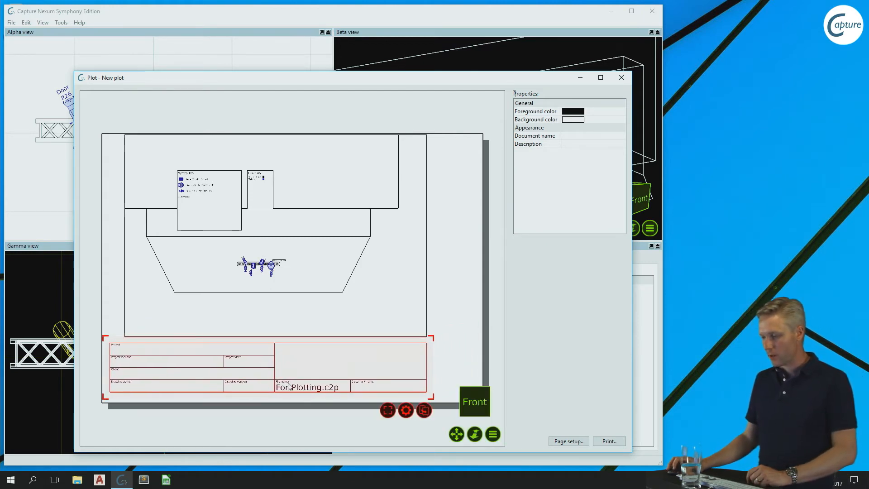
scroll(259, 388, up, 5)
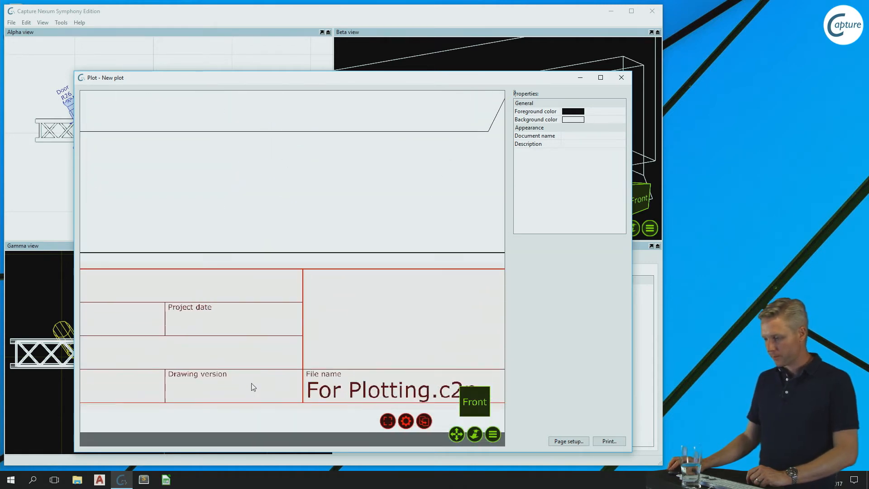
scroll(218, 355, down, 1)
middle_drag(165, 340, 383, 327)
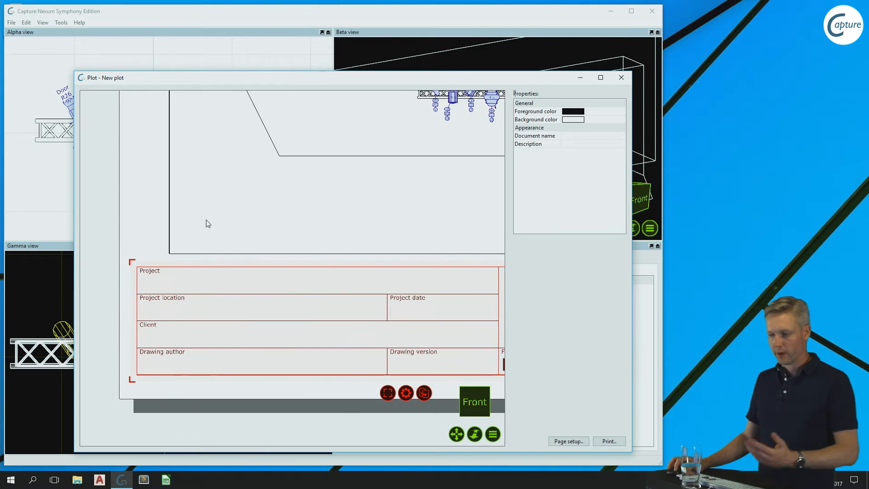
Examine the project's properties that supply the header fields, and check the header on the plot page again
click(622, 77)
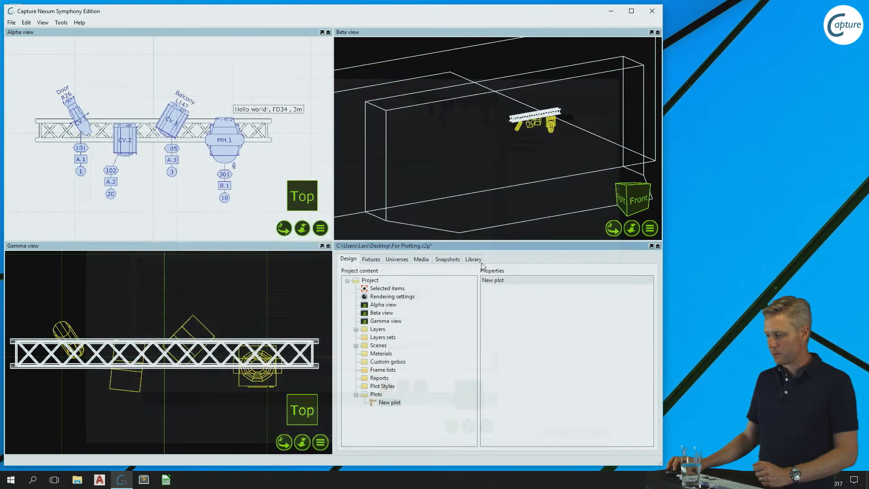
click(375, 281)
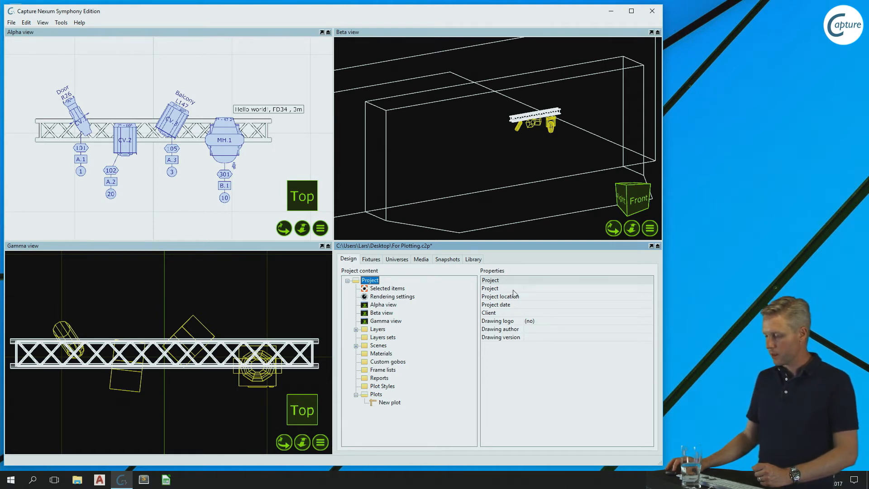
double_click(372, 402)
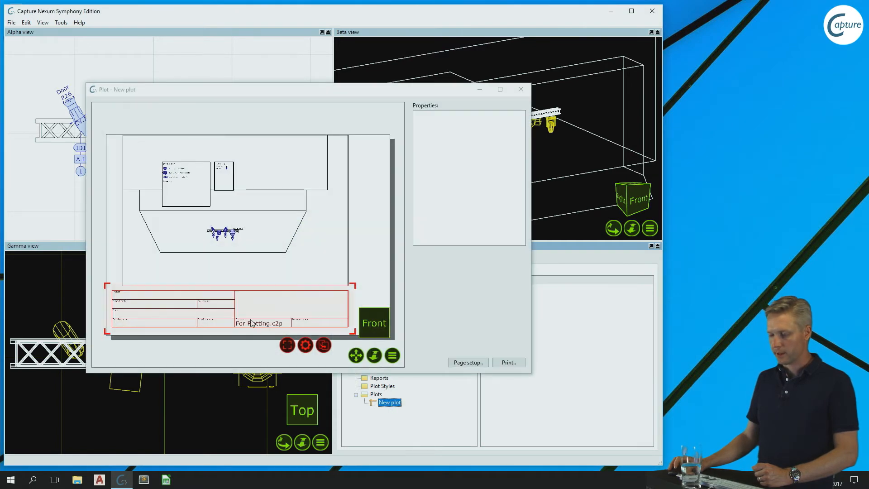
scroll(246, 323, down, 5)
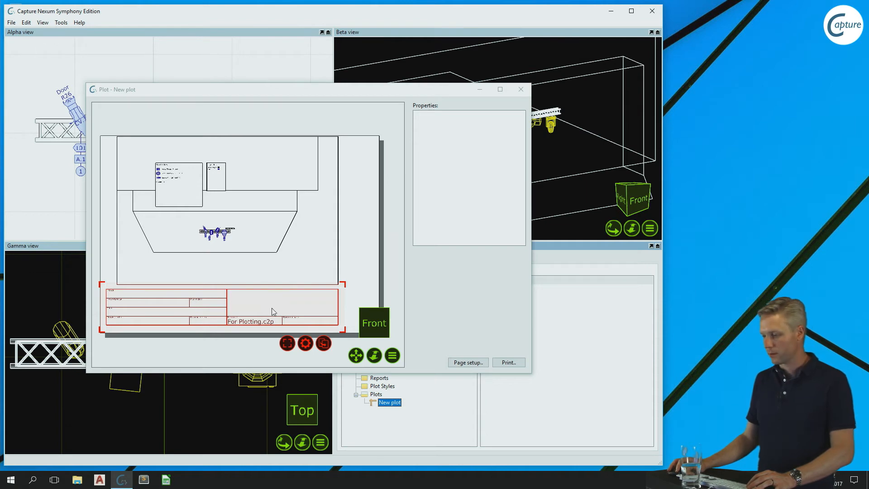
click(357, 250)
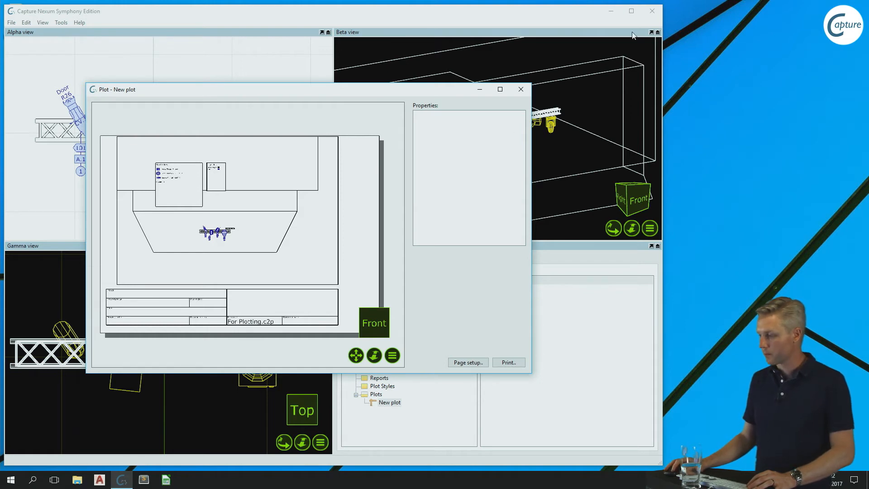
click(521, 90)
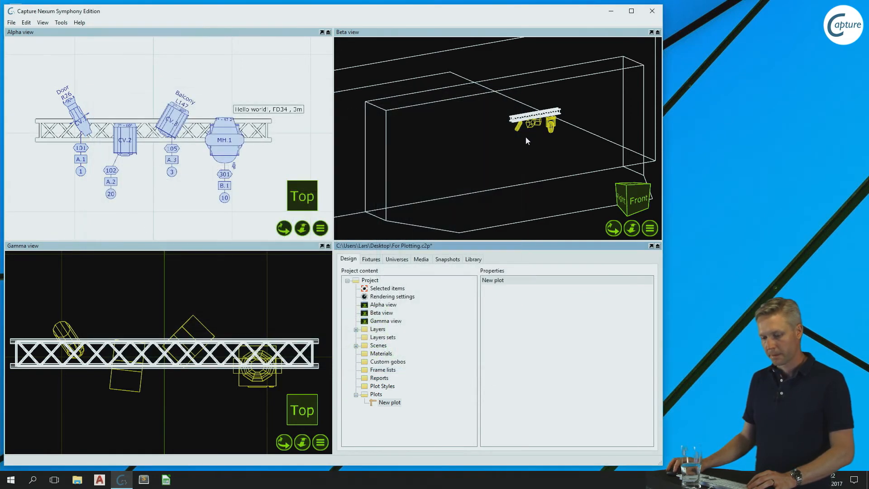
click(181, 220)
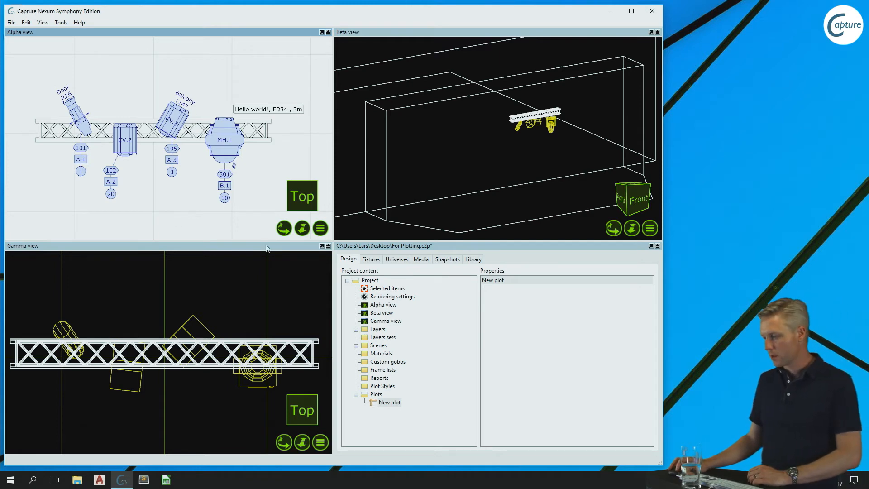
Place a Distance measurement from the library beneath the truss in the Alpha view
click(473, 259)
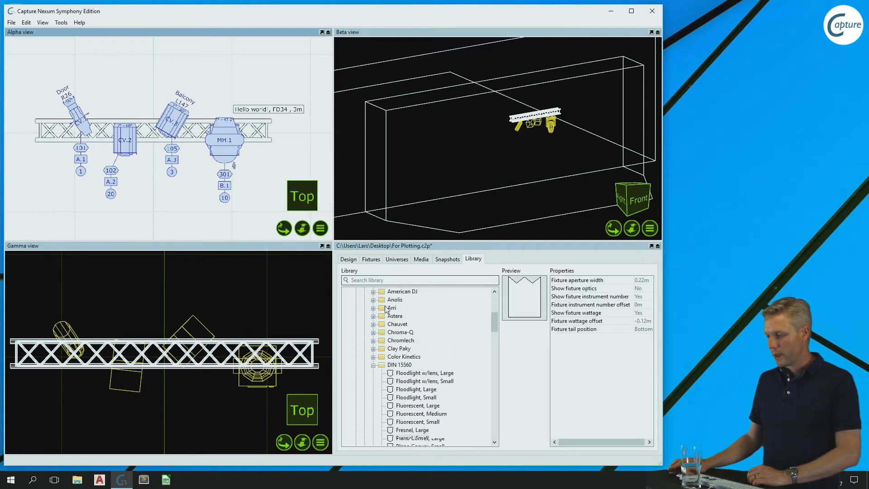
scroll(387, 309, up, 5)
click(355, 365)
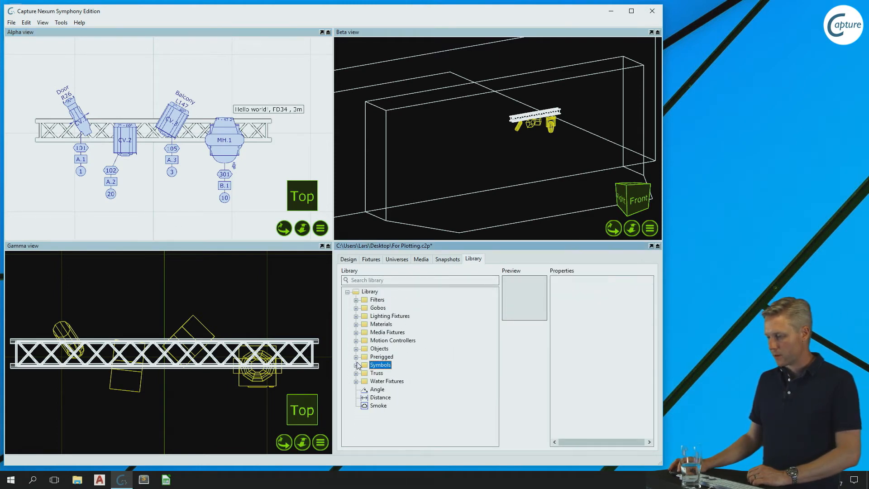
click(384, 398)
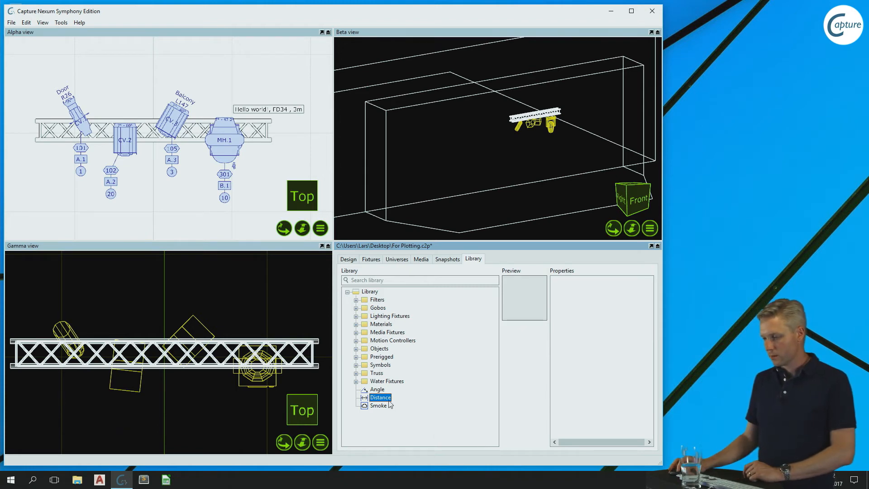
click(152, 209)
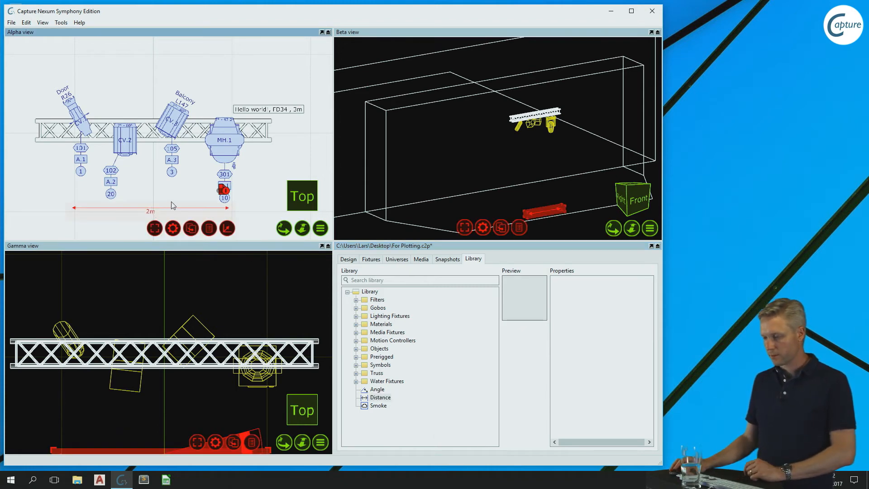
click(221, 193)
middle_drag(172, 208, 166, 170)
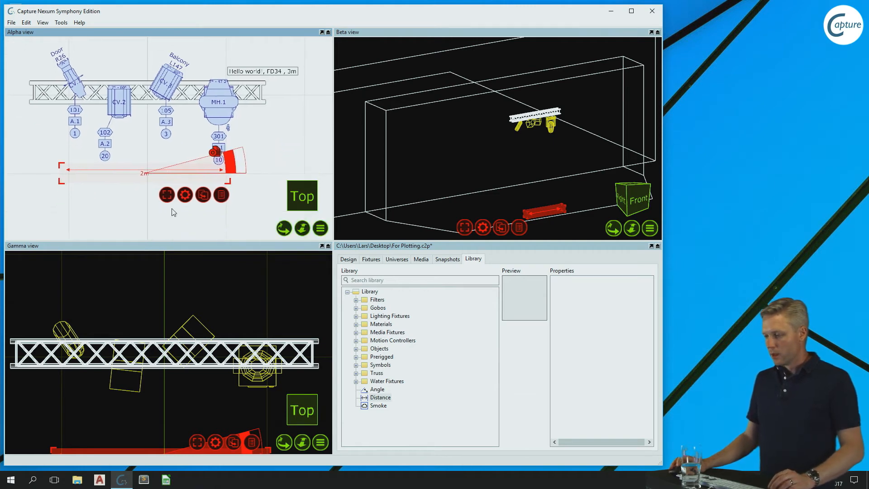
click(129, 195)
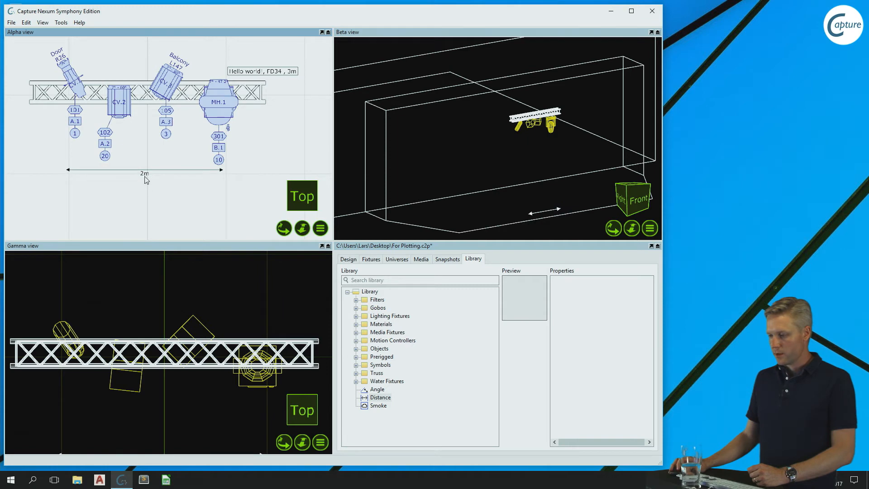
Set the distance measurement's length to 4 m in the selected item's properties
scroll(145, 178, up, 3)
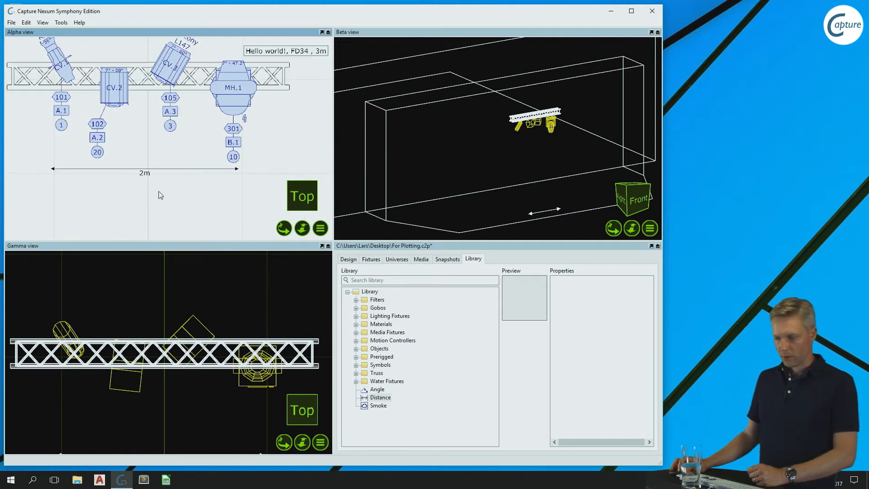
click(146, 173)
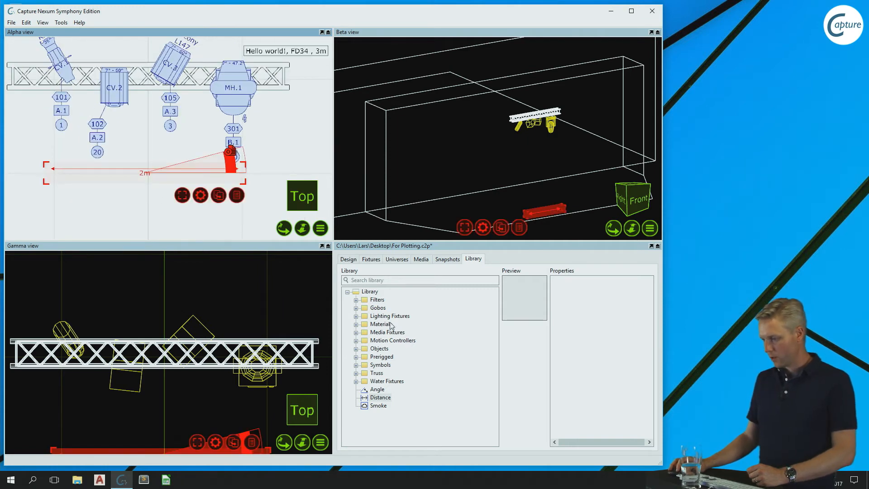
click(350, 260)
click(387, 289)
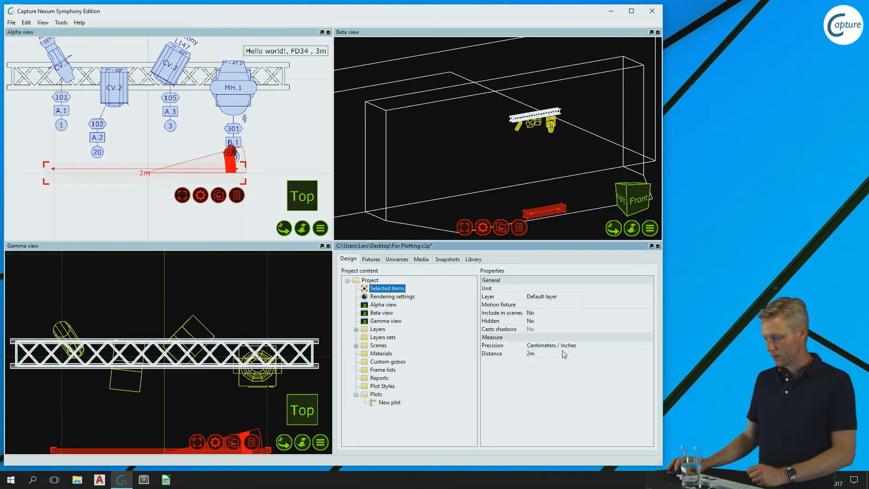
click(561, 354)
click(561, 353)
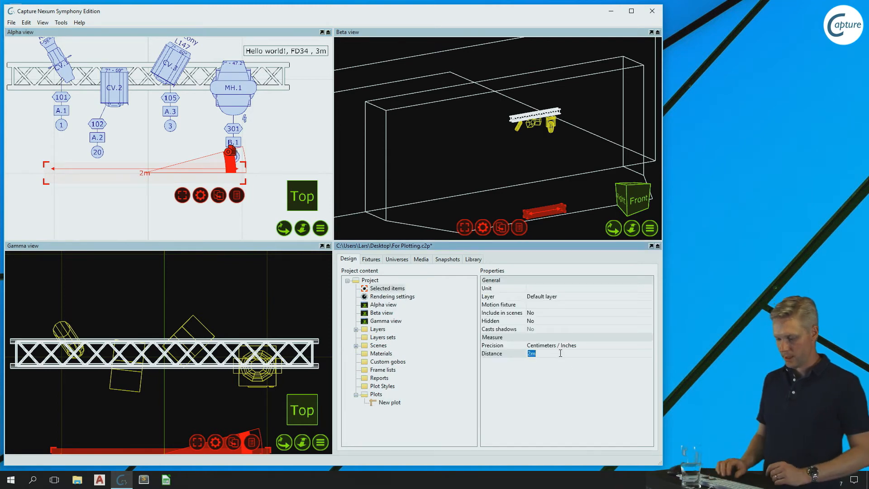
text(4)
key(Return)
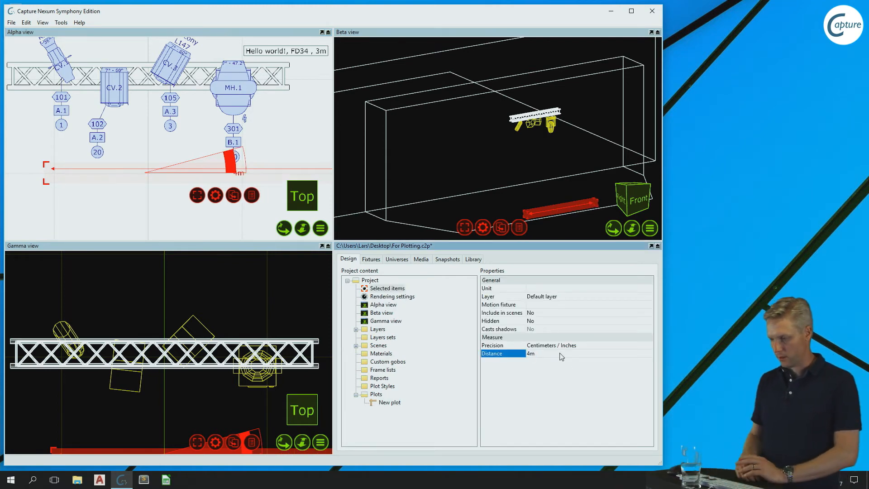
Move both end points of the distance measurement to line up with the truss ends, spanning about 3 m
scroll(198, 138, down, 2)
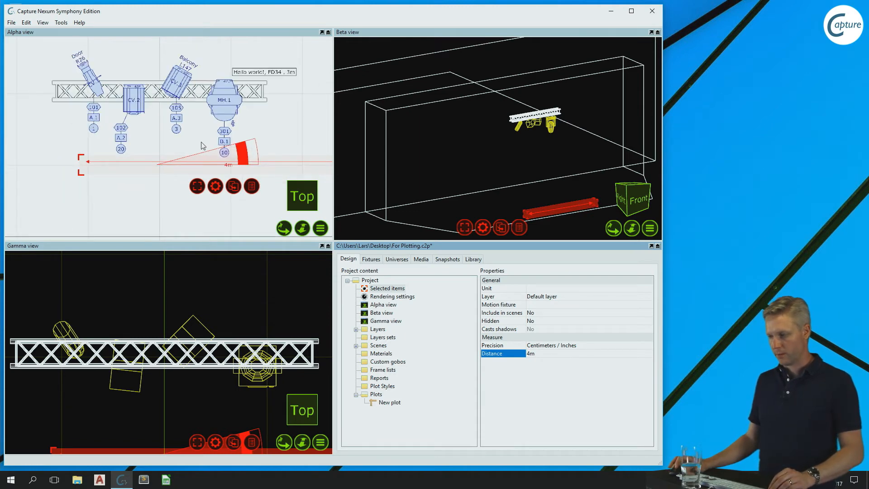
middle_drag(202, 142, 154, 144)
scroll(200, 142, down, 1)
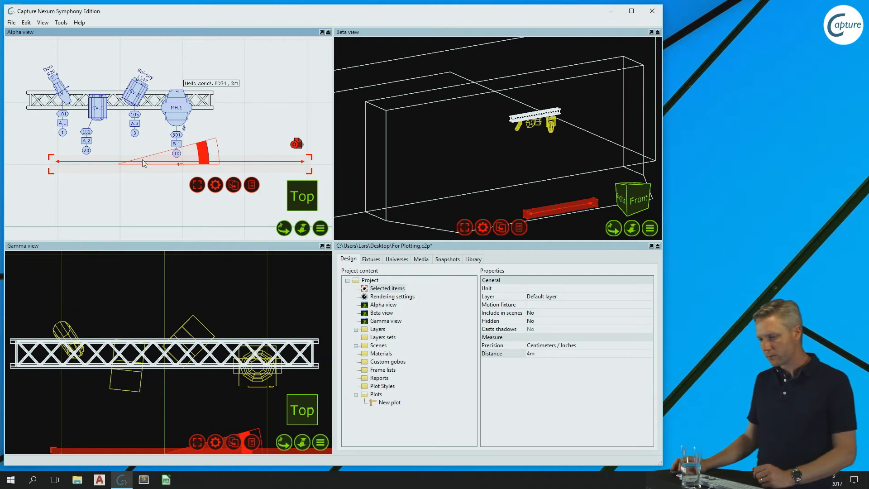
click(59, 163)
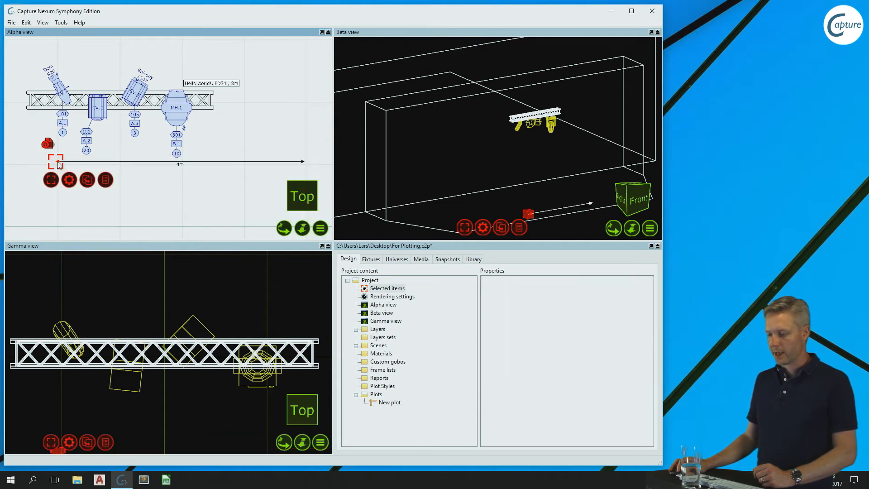
drag(58, 164, 27, 148)
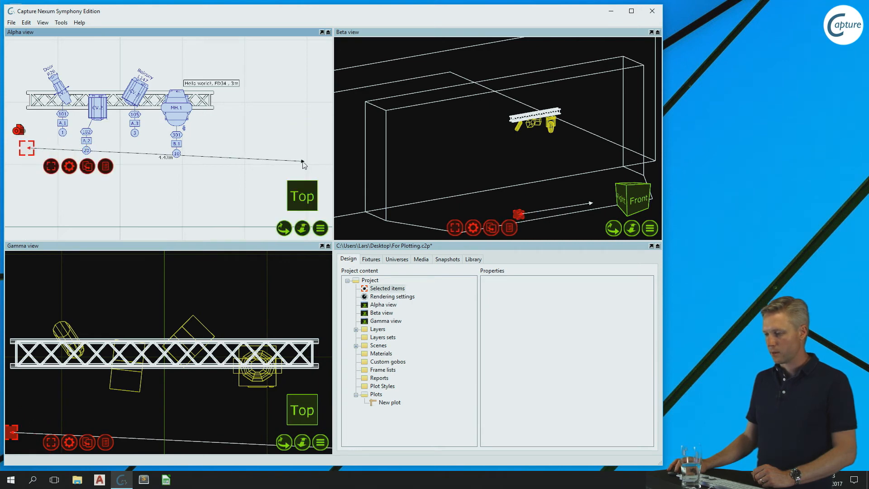
drag(302, 162, 213, 149)
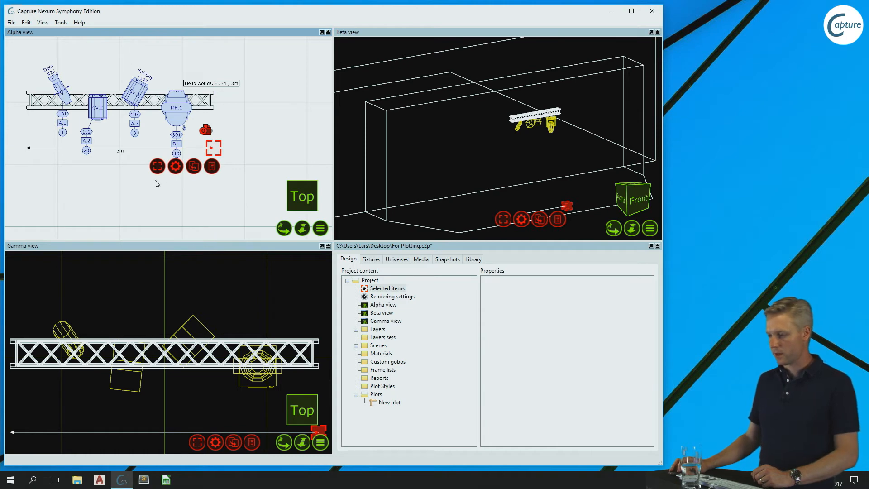
Duplicate the distance measurement below the first and fit the copy from the truss's left end to fixture CV.2, about 1.14 m
click(118, 151)
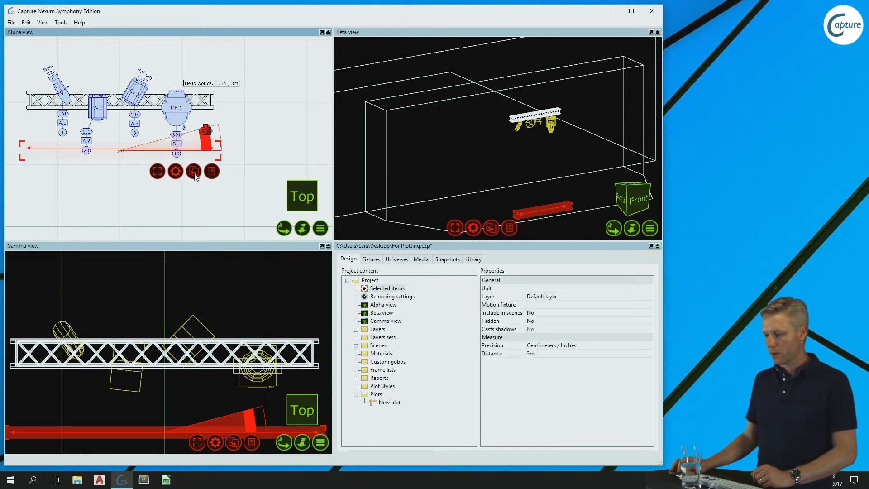
key(ctrl+v)
drag(14, 178, 26, 161)
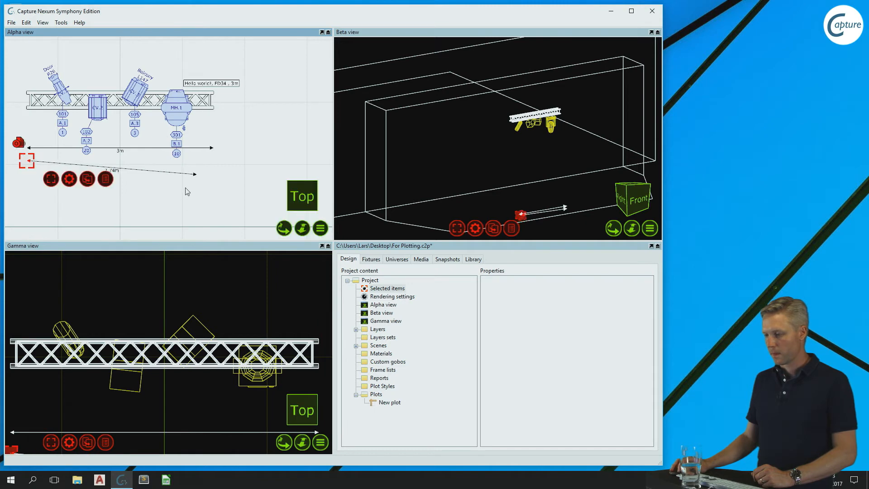
drag(195, 176, 97, 162)
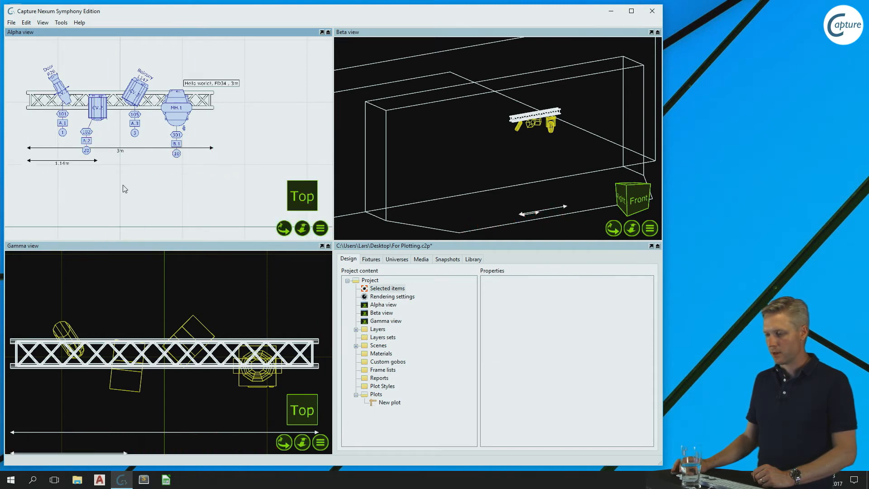
scroll(82, 169, up, 3)
middle_drag(111, 163, 223, 177)
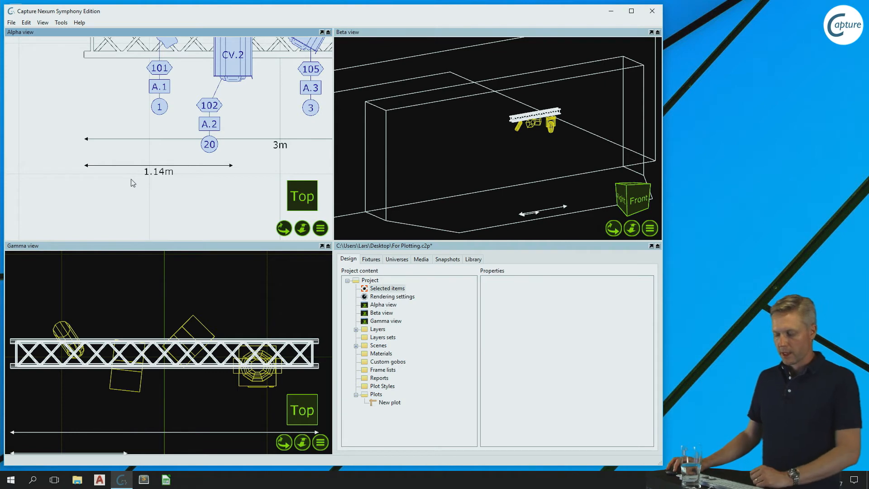
Move the 1.14 m label of the lower distance measurement toward the measurement's left end in the Alpha view
click(169, 172)
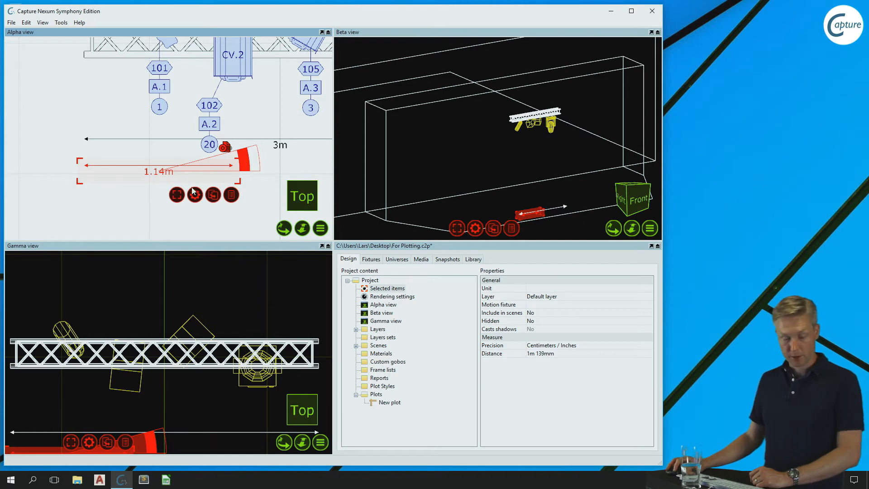
drag(198, 165, 250, 198)
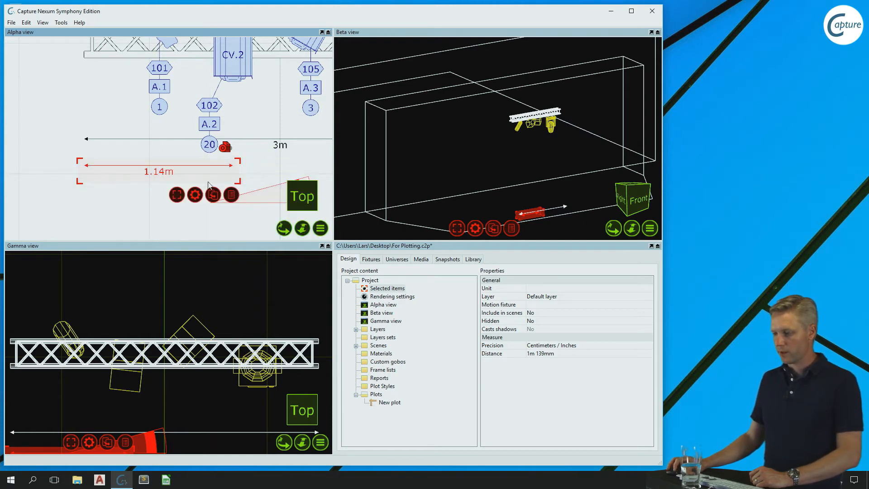
click(160, 175)
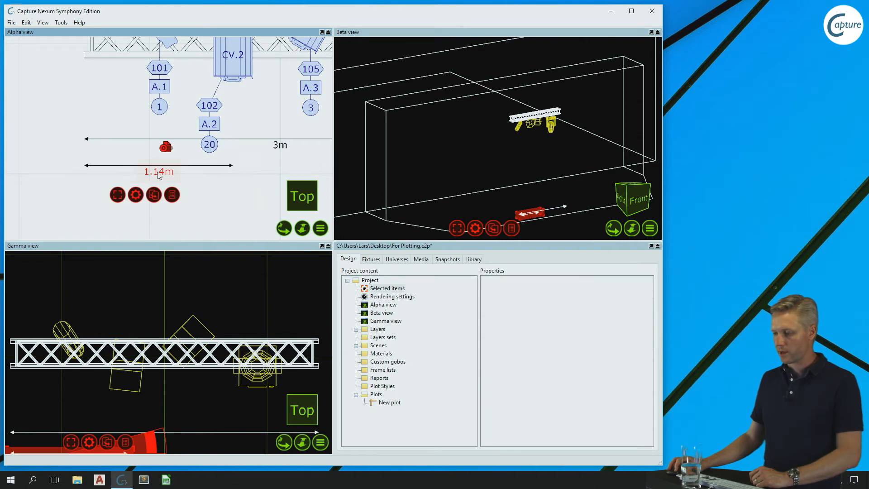
click(164, 170)
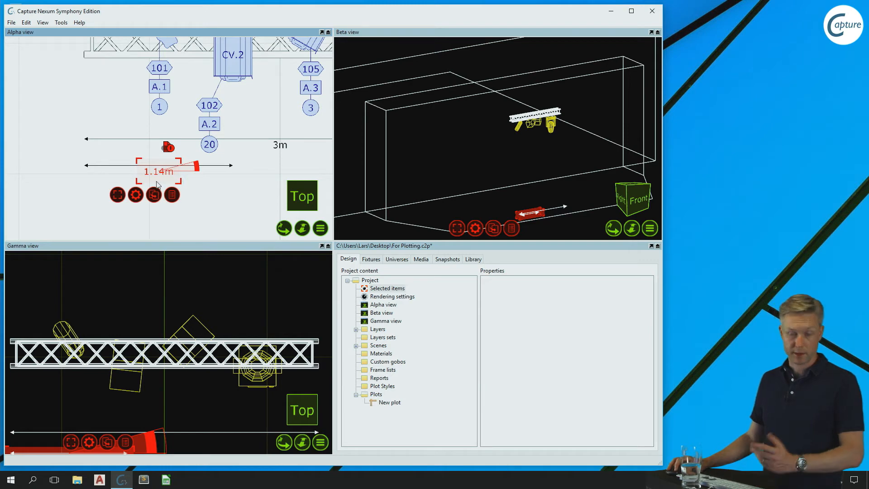
drag(157, 184, 103, 178)
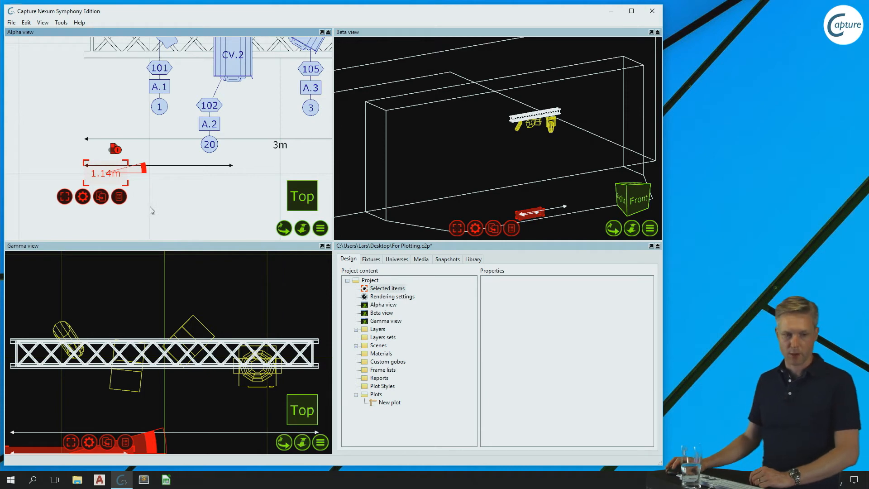
click(190, 185)
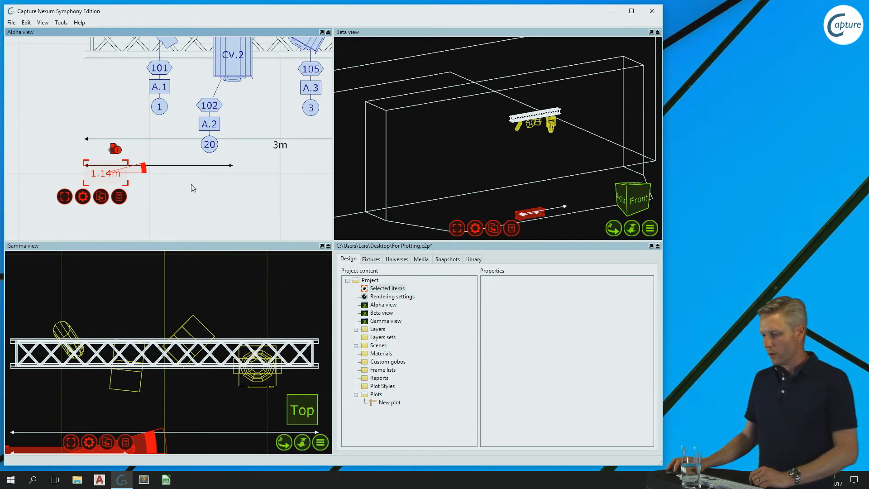
Set the lower distance measurement's precision to Decimeters / Feet after trying Full and Centimeters / Inches
click(175, 166)
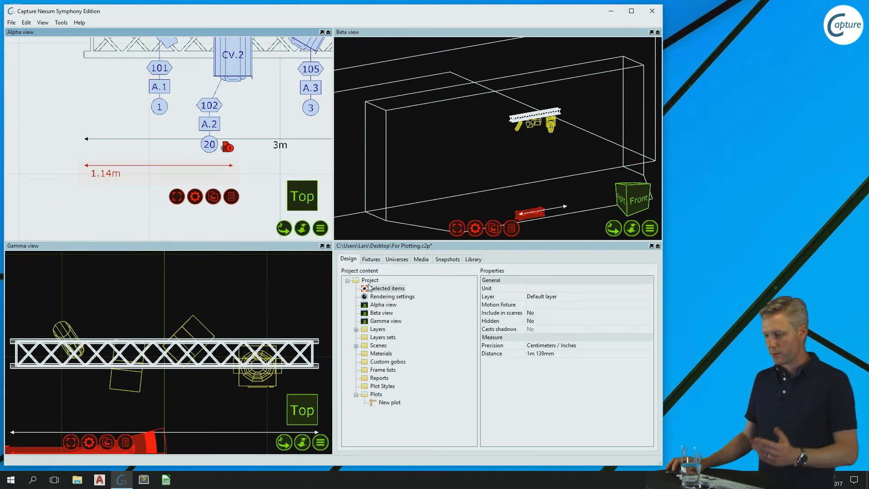
click(574, 354)
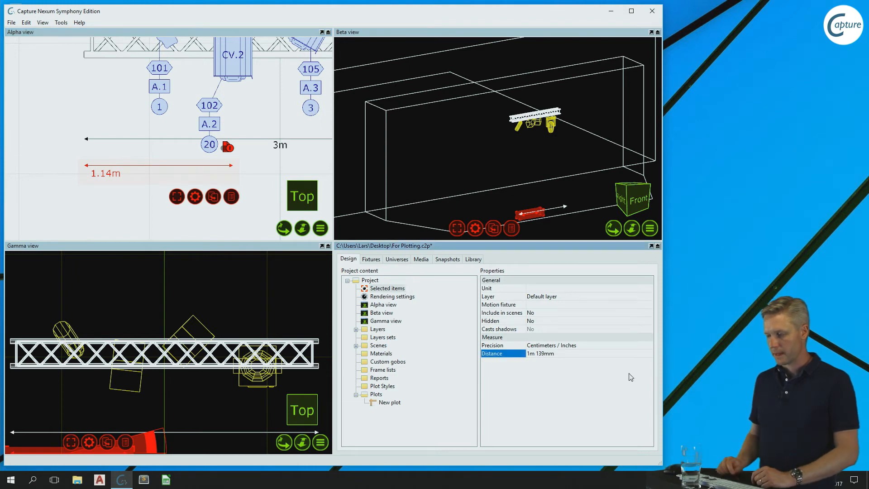
key(Up)
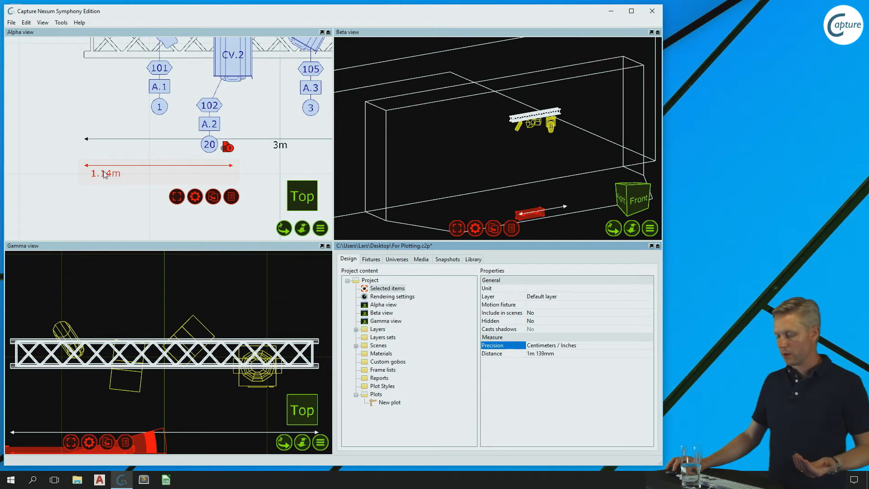
click(578, 345)
click(587, 356)
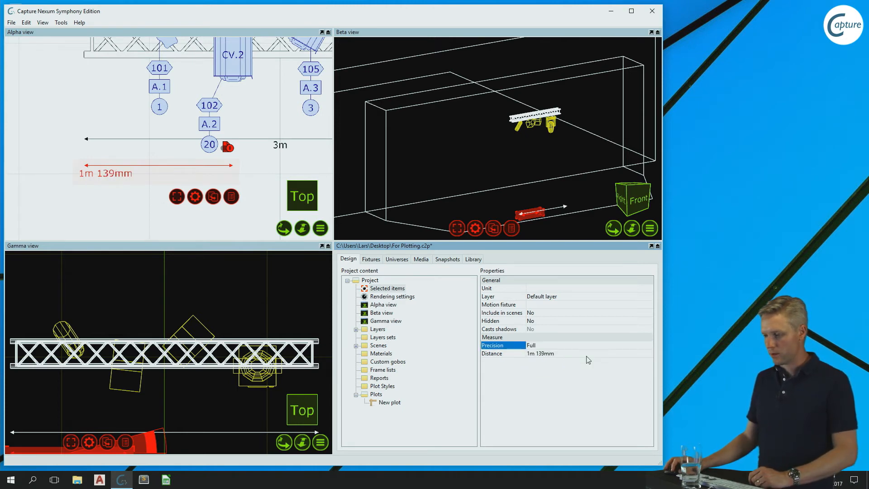
click(561, 347)
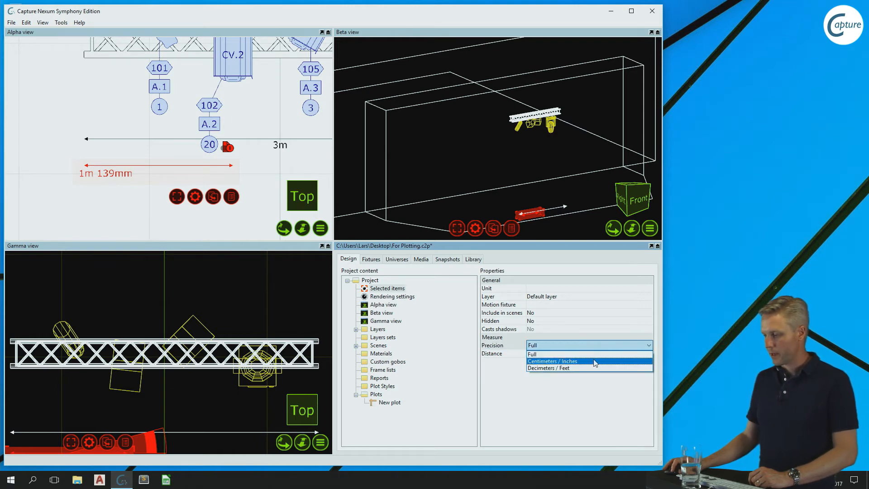
click(595, 362)
click(556, 348)
click(570, 369)
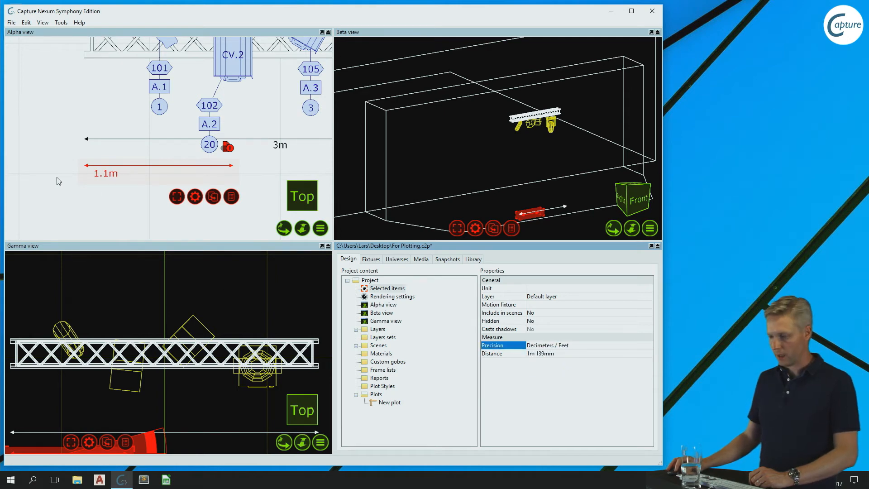
click(128, 211)
Examine the Angle measurement in the library
scroll(128, 211, down, 3)
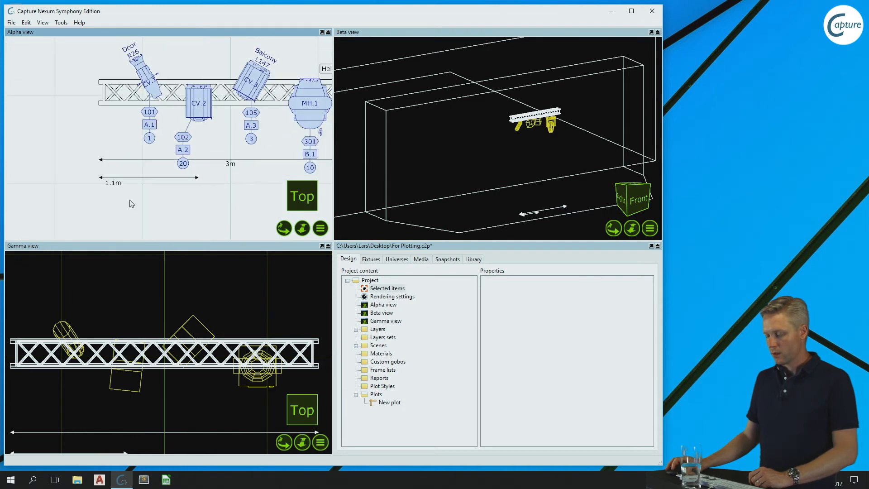
middle_drag(233, 180, 184, 178)
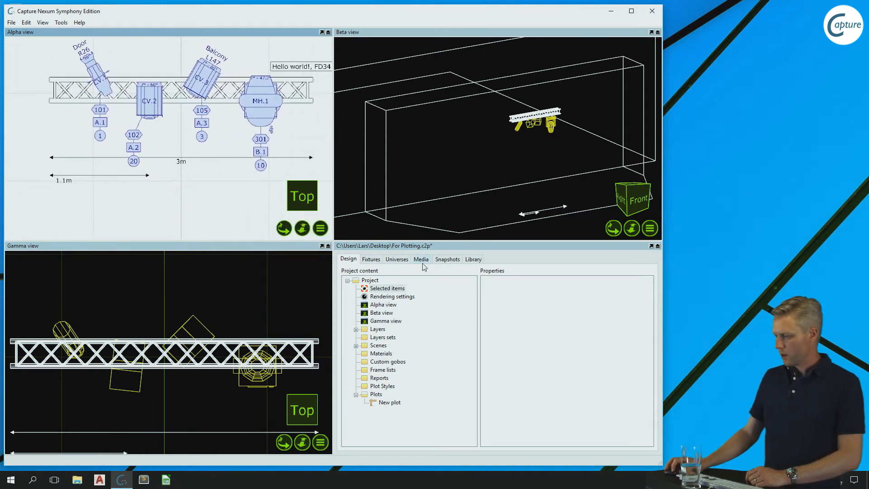
click(473, 259)
click(377, 390)
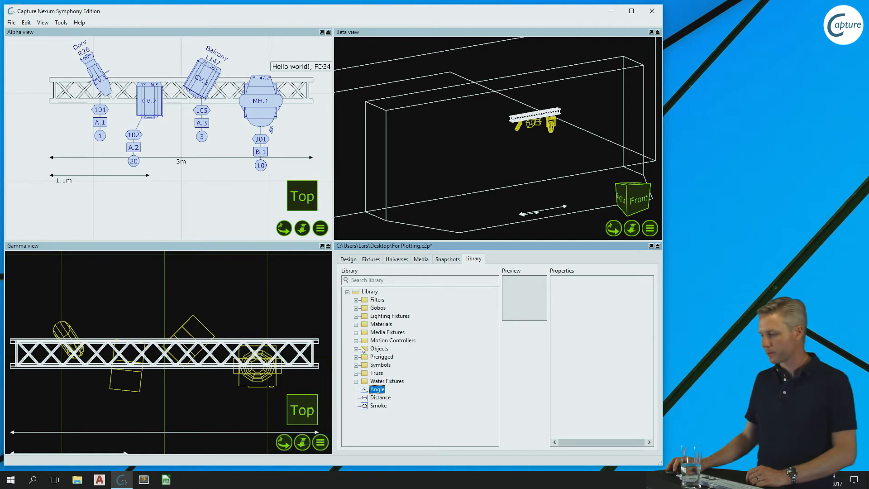
click(199, 190)
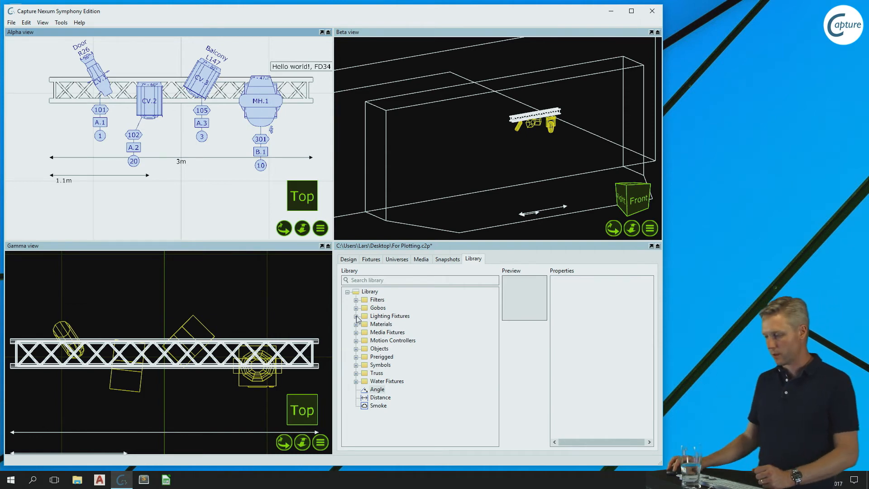
Place a Rigging Point, Circle symbol from the library's Symbols Illustrations above the truss in the Alpha view
click(356, 366)
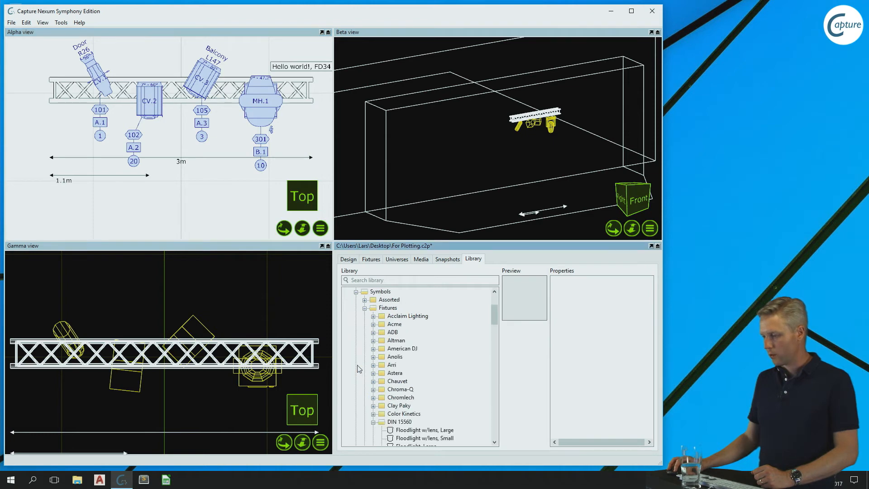
click(365, 308)
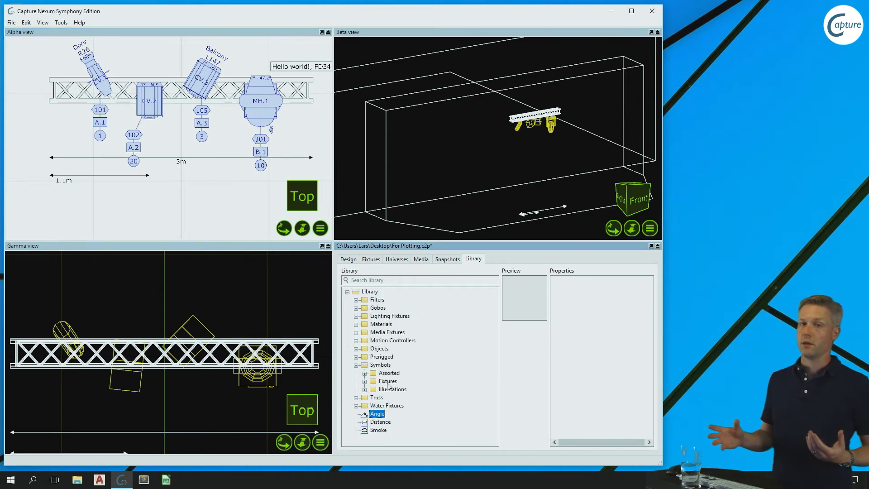
scroll(193, 123, down, 2)
scroll(192, 123, down, 2)
middle_drag(198, 123, 174, 175)
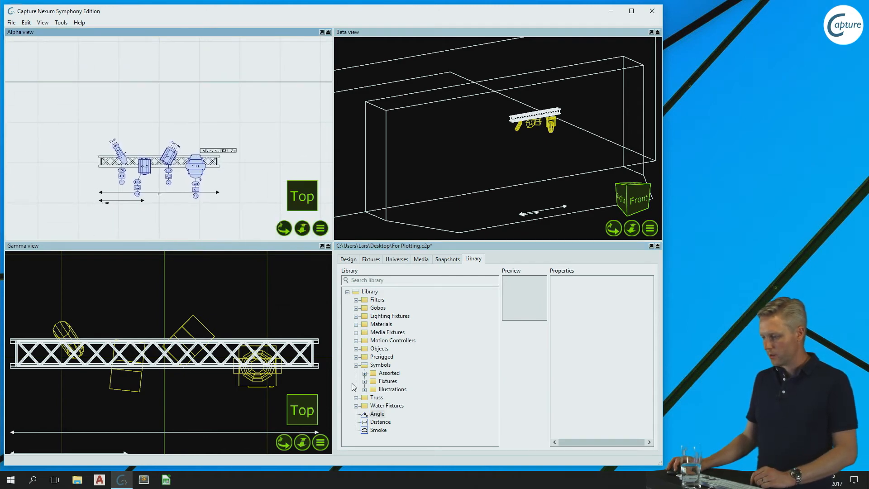
click(365, 390)
scroll(399, 361, down, 2)
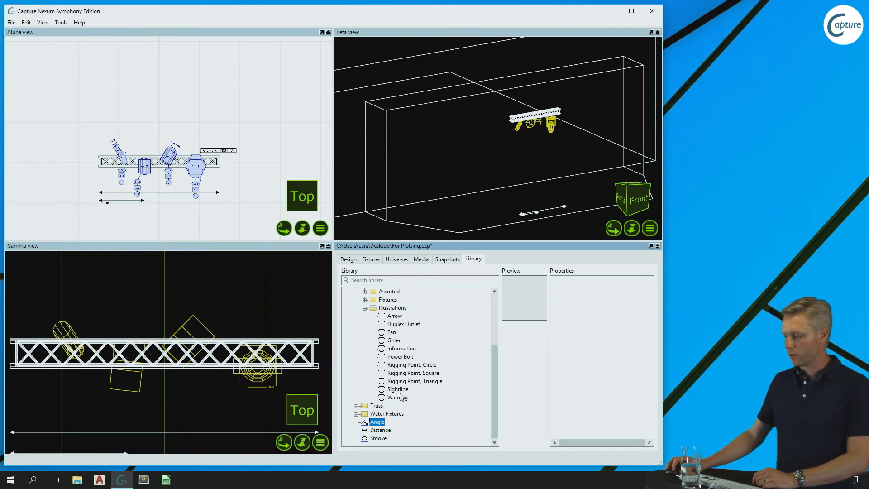
click(403, 357)
click(405, 365)
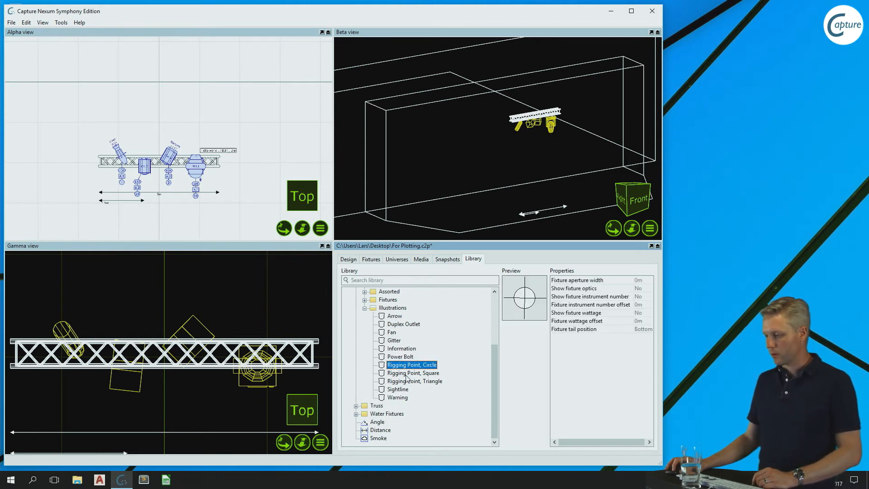
click(129, 133)
Try shifting the rigging point symbol slightly toward the truss's left end in the plot, and undo the move
scroll(129, 133, up, 3)
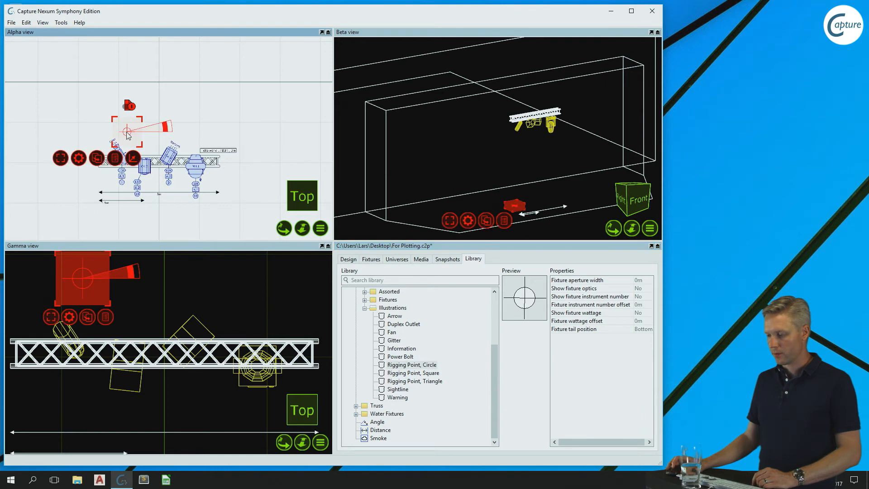
drag(129, 138, 116, 145)
right_click(100, 173)
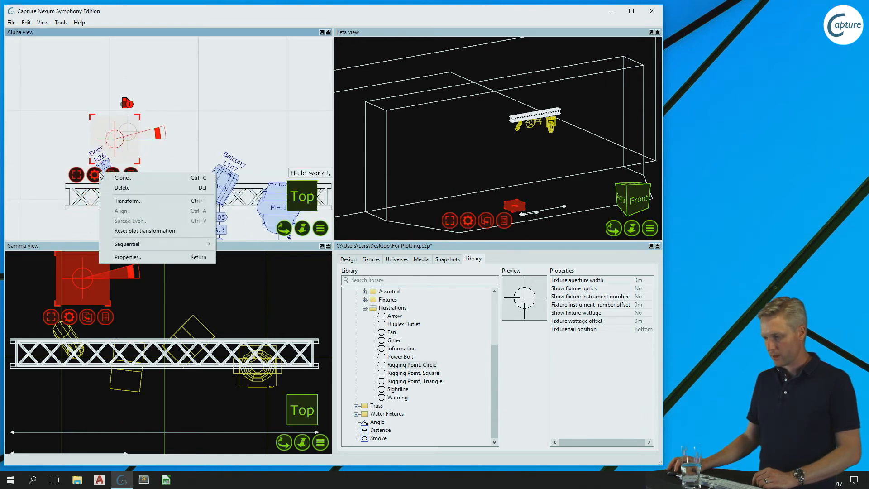
click(26, 23)
click(36, 33)
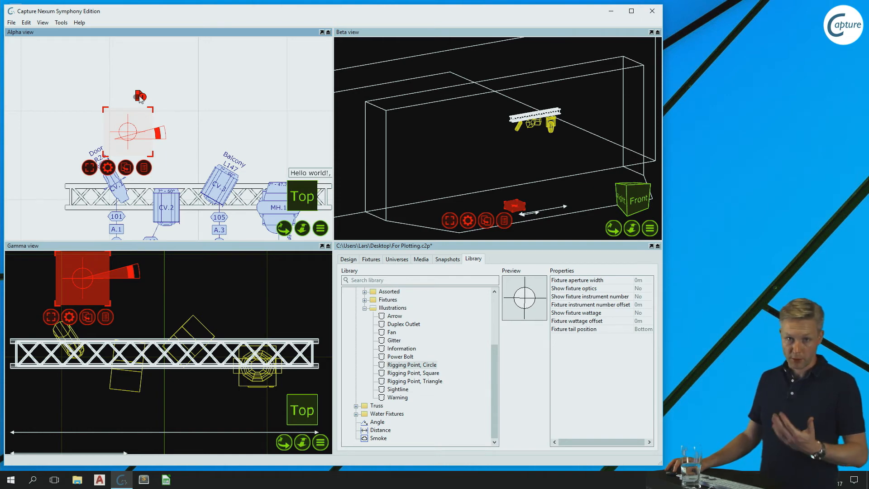
Move the rigging point symbol onto the truss's left end and show the Gamma view from the right side
drag(129, 145, 92, 210)
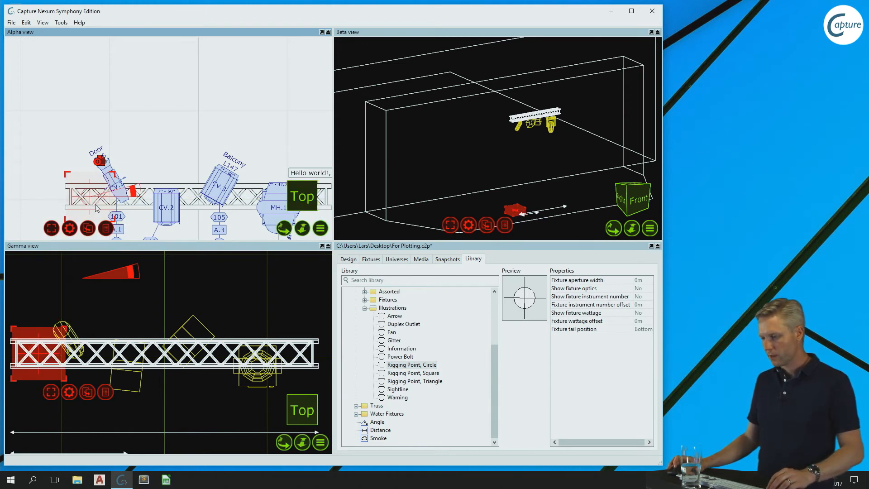
scroll(97, 208, down, 3)
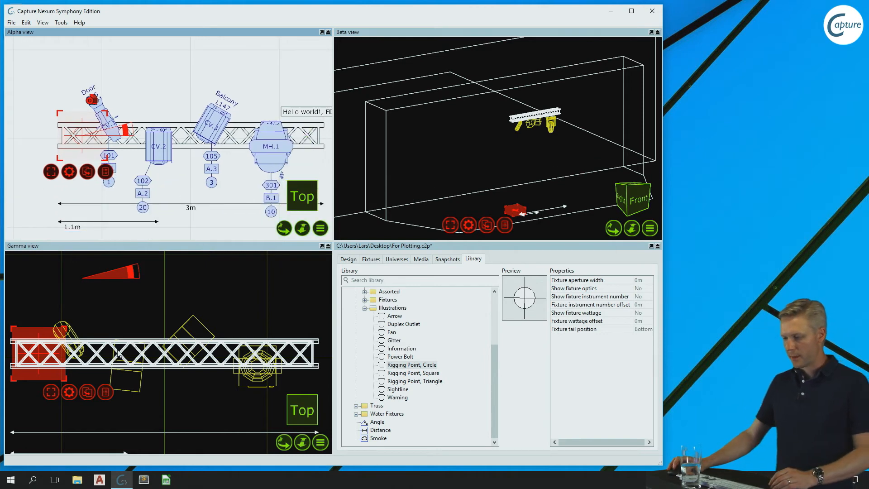
scroll(117, 354, down, 2)
scroll(117, 355, down, 4)
middle_drag(120, 358, 68, 308)
middle_drag(120, 376, 127, 357)
middle_drag(190, 416, 195, 395)
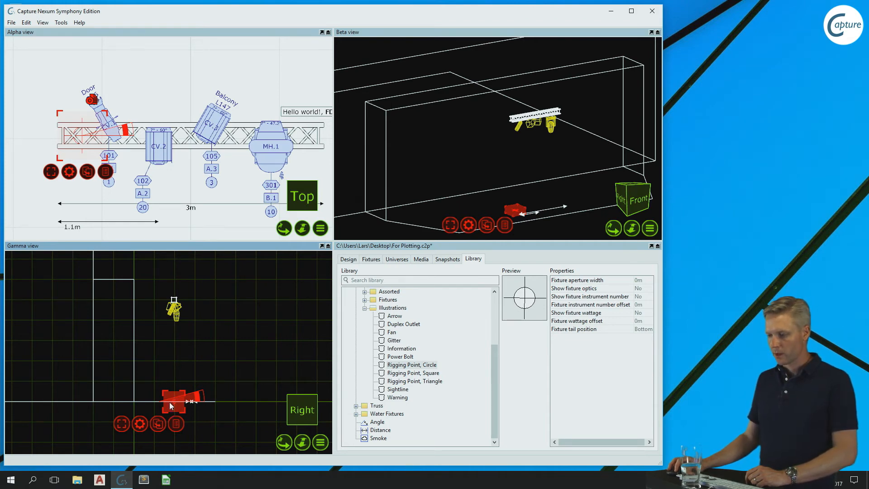
click(38, 132)
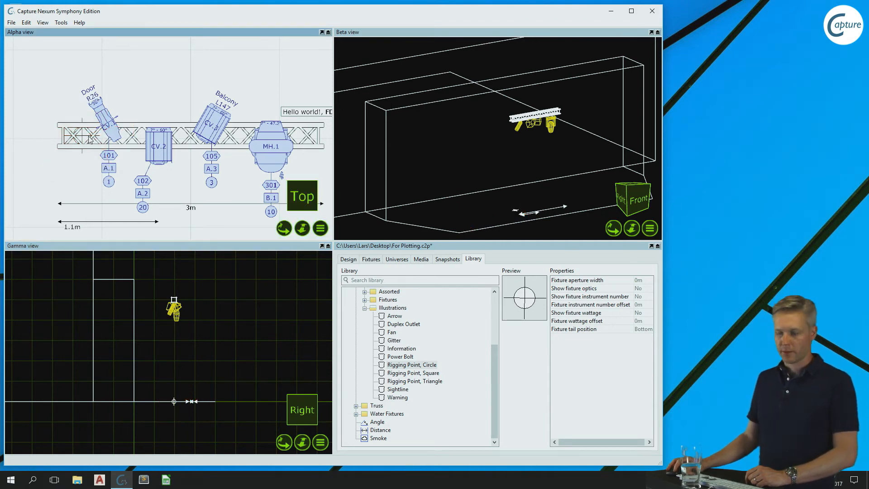
Raise the rigging point symbol from floor level to just below the truss fixtures in the Gamma side view
click(174, 400)
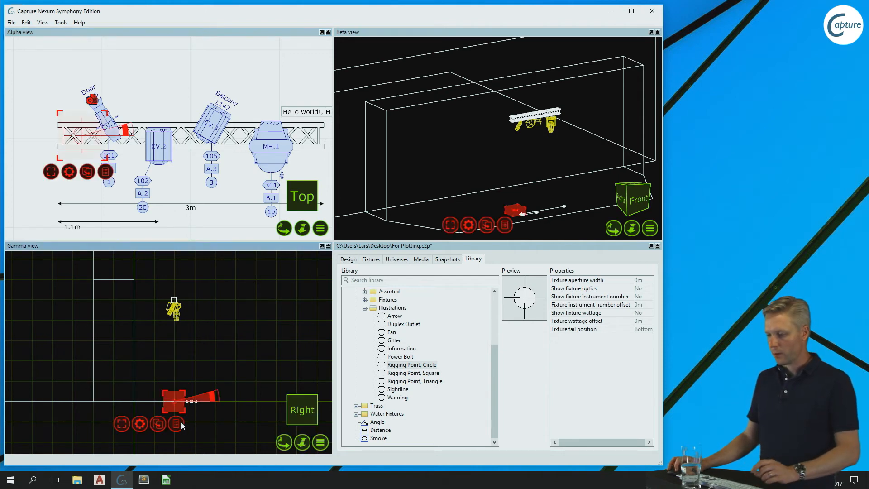
drag(172, 405, 169, 305)
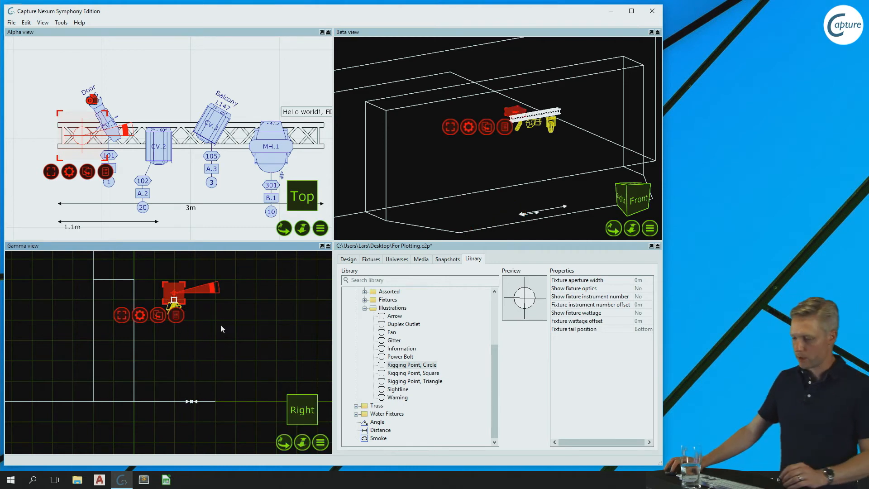
drag(172, 299, 173, 335)
click(254, 352)
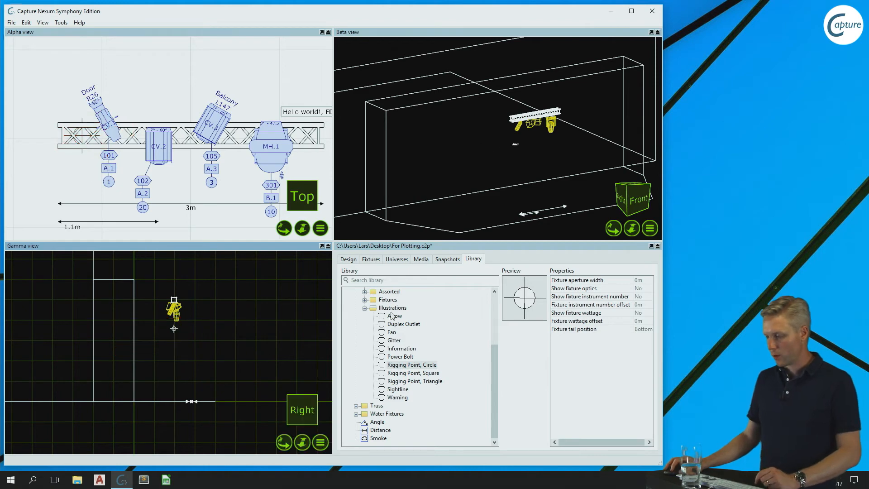
Add a new layer named Rigging Points to the project
click(348, 259)
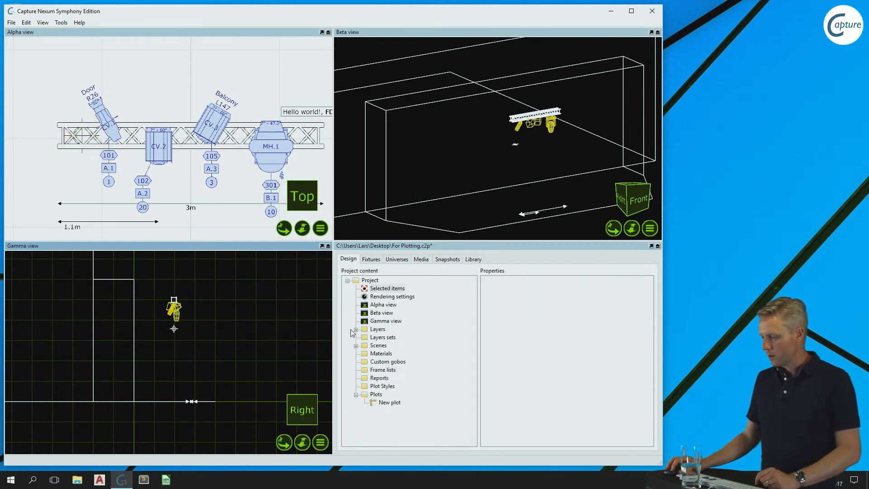
click(357, 330)
click(378, 329)
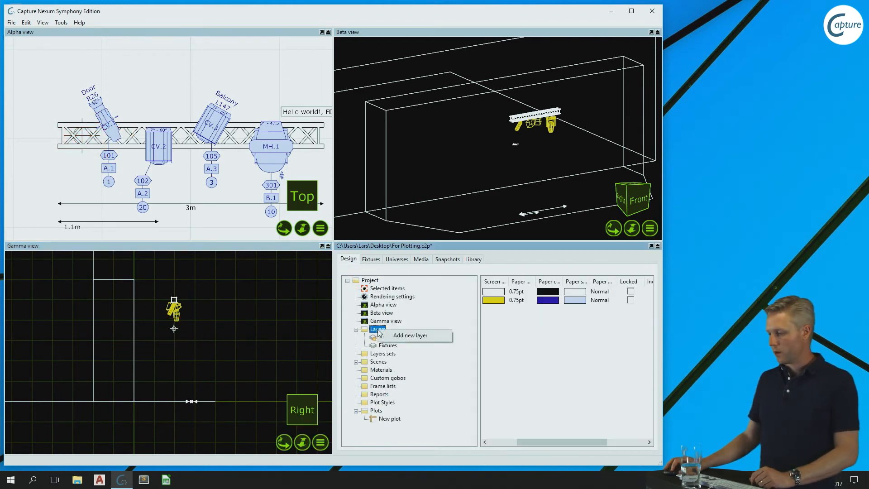
click(409, 336)
text(Rigging Points)
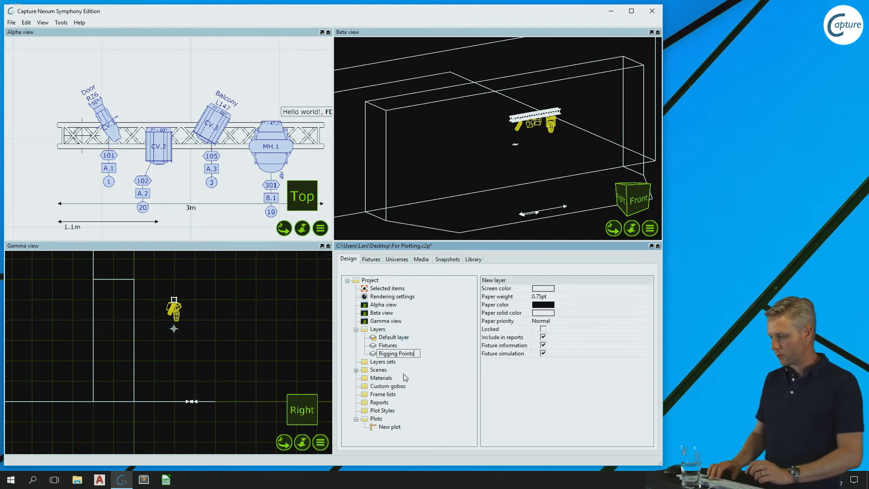
key(Return)
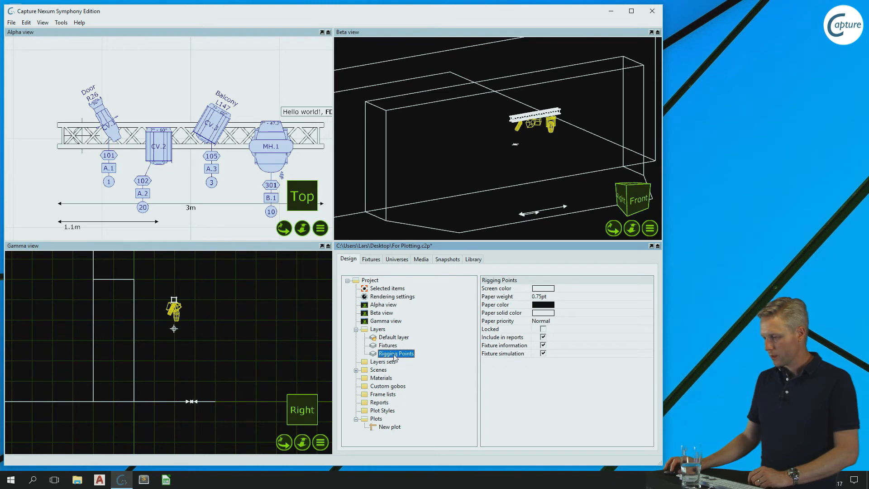
Assign the rigging point symbol to the Rigging Points layer and set that layer's paper priority to High
click(85, 138)
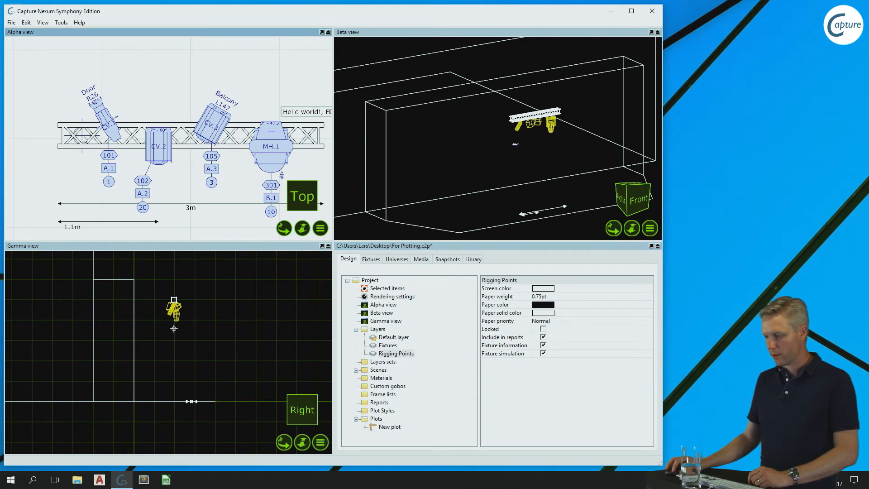
click(394, 290)
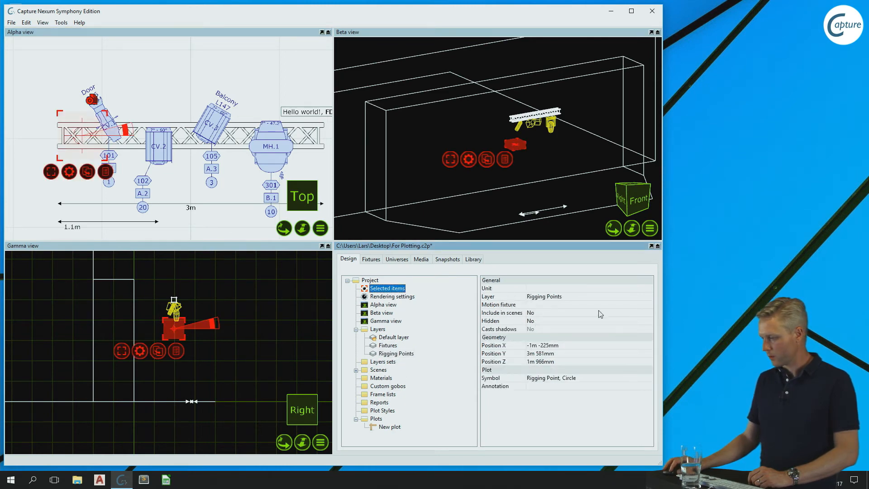
click(396, 354)
click(555, 322)
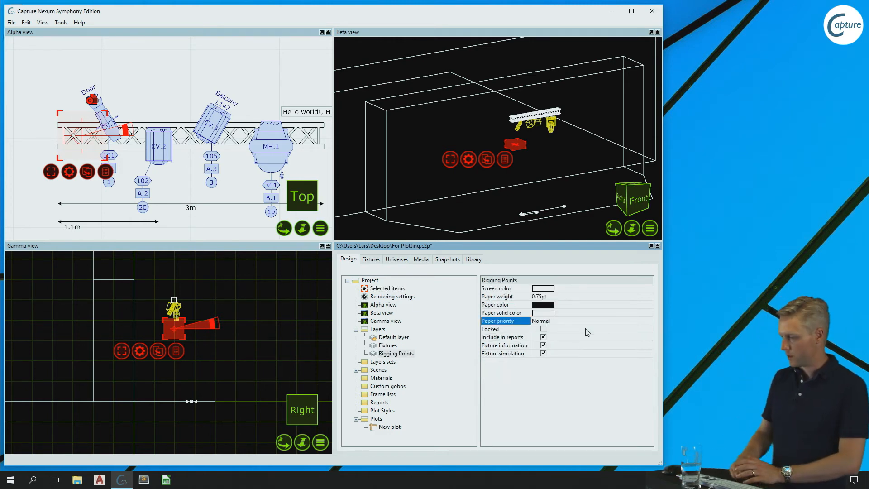
click(556, 323)
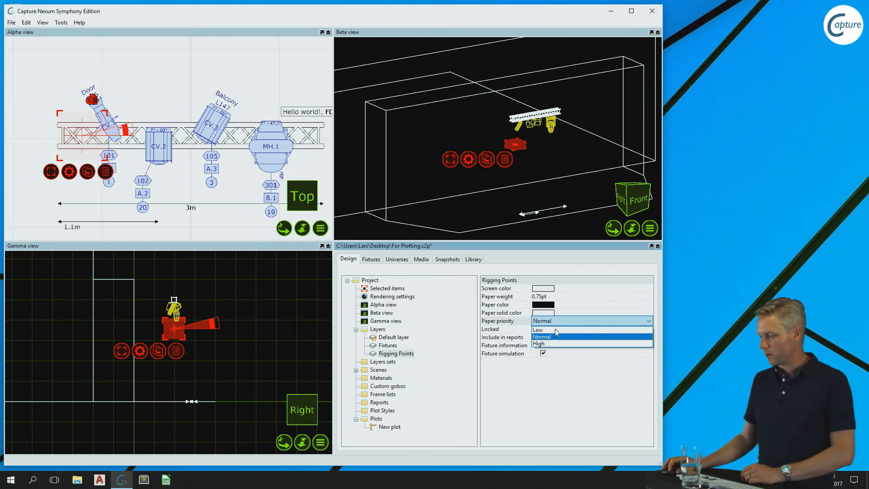
click(554, 345)
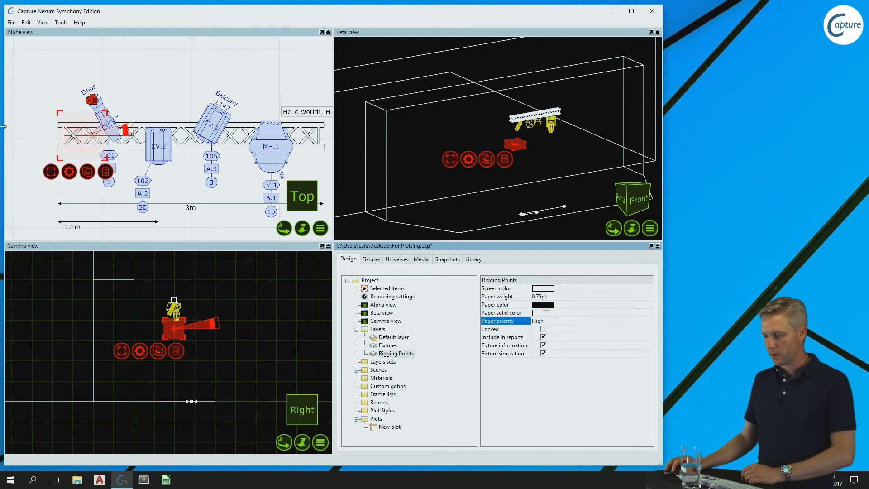
click(25, 126)
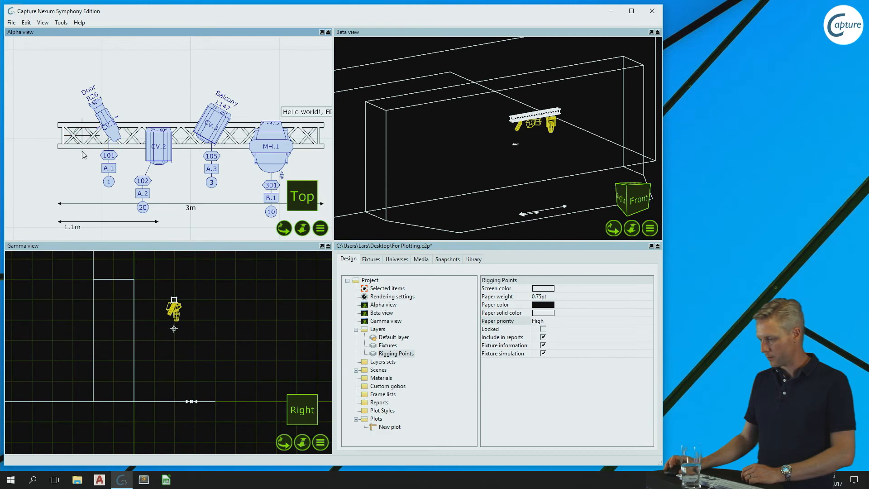
Raise the rigging point symbol above the truss to a height of about 5.4 m in the Gamma side view
scroll(88, 143, up, 5)
scroll(87, 143, down, 4)
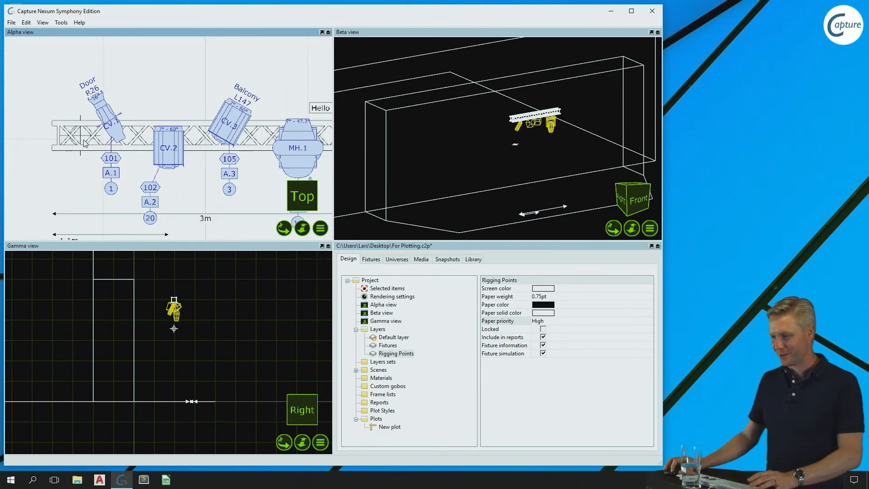
click(88, 138)
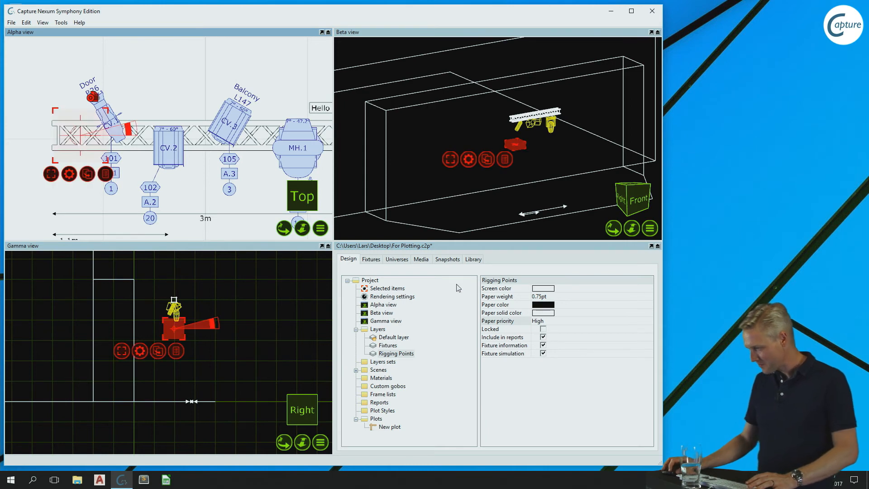
click(391, 289)
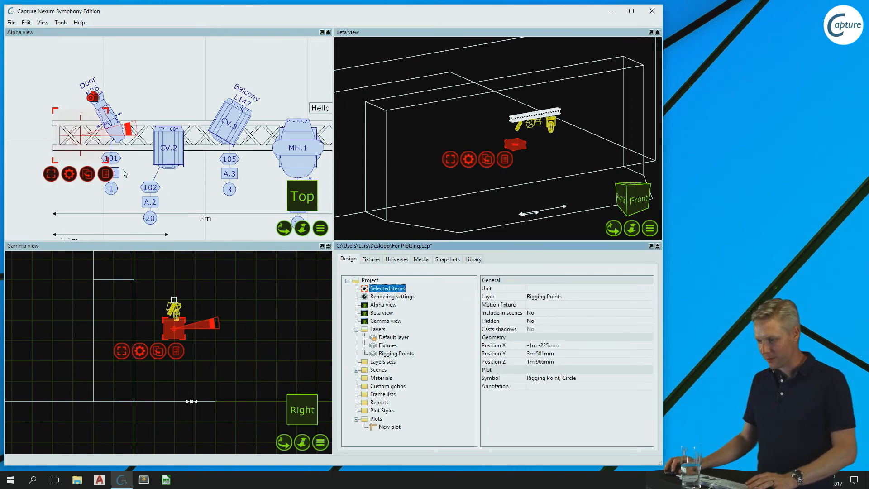
click(138, 171)
click(177, 328)
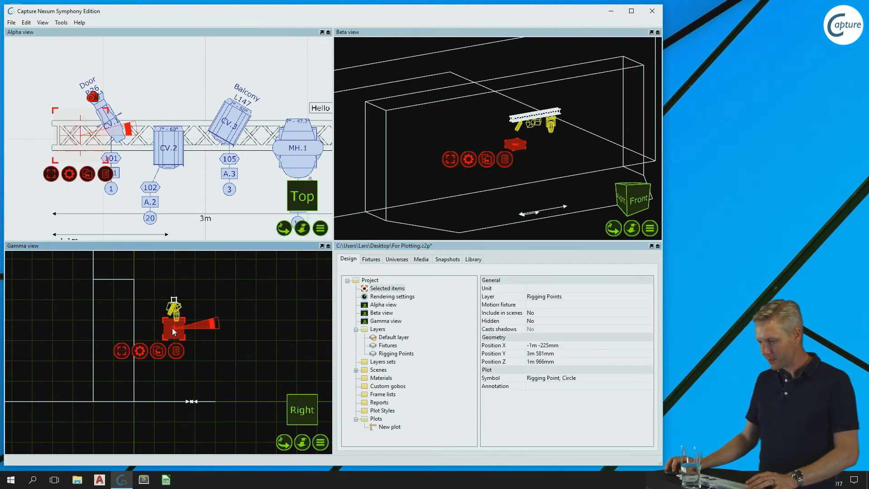
drag(174, 333, 173, 298)
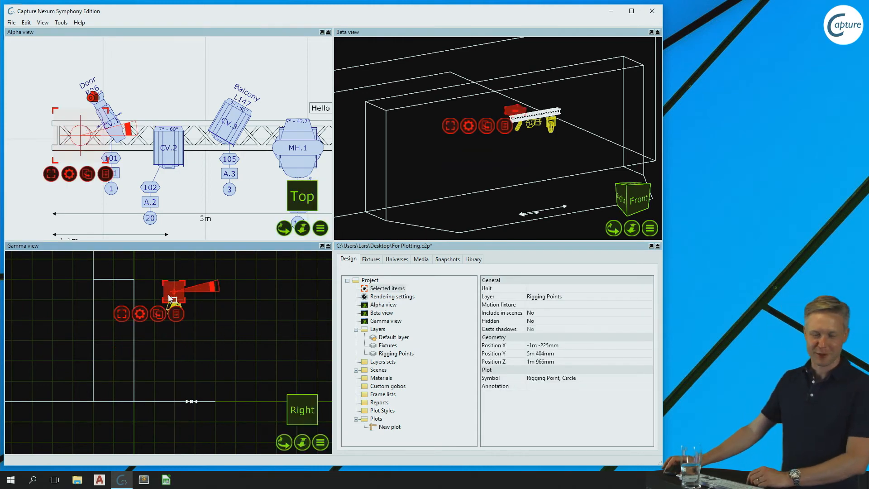
click(249, 360)
Place an Information symbol above the truss in the Alpha view and annotate it "Careful with the stairs!"
click(473, 260)
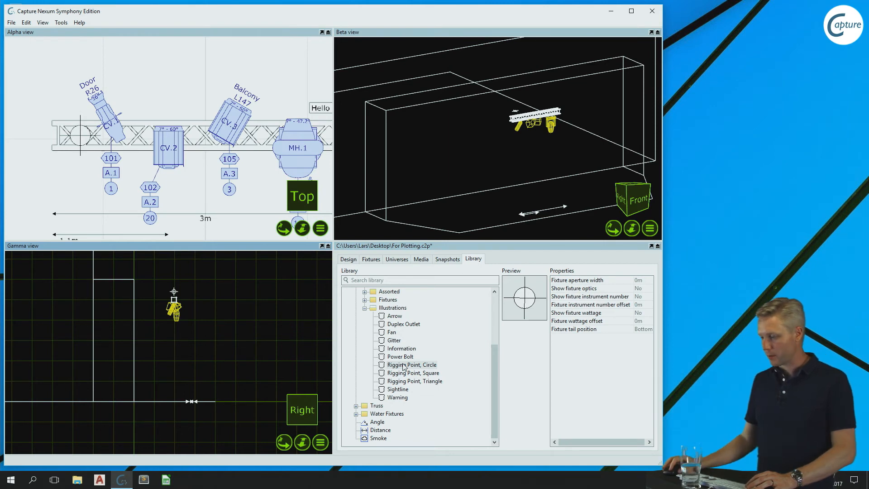
drag(401, 348, 186, 72)
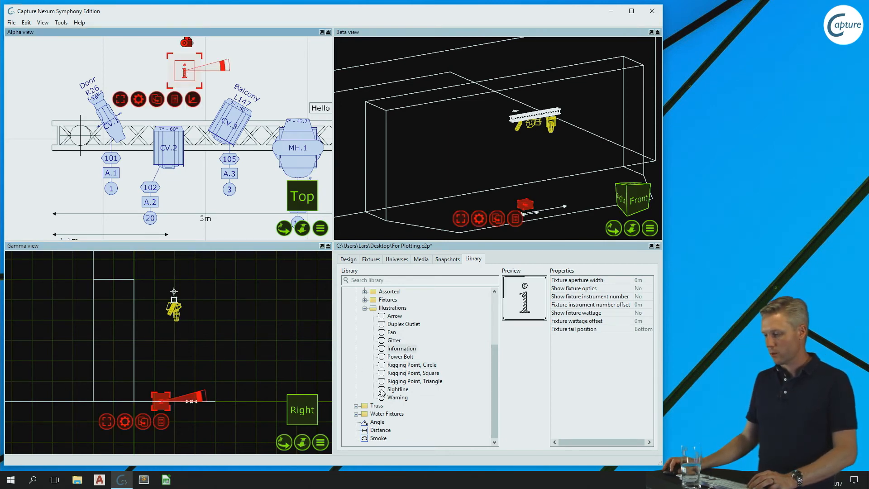
click(348, 259)
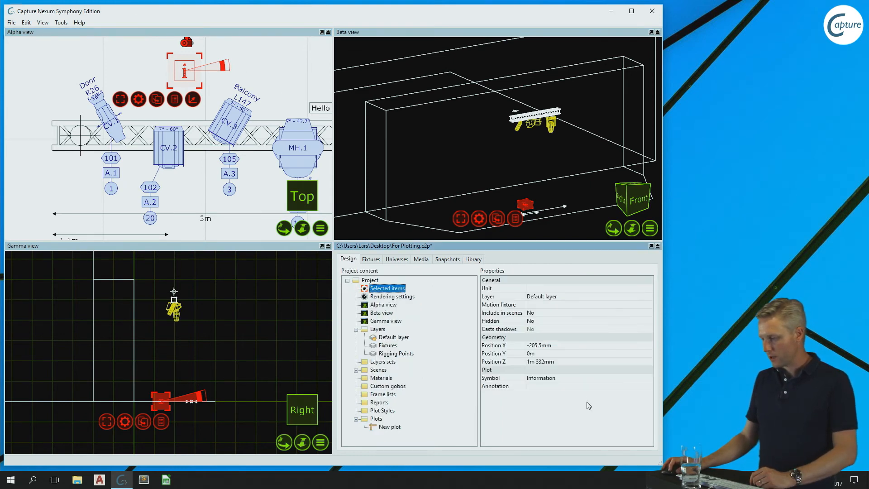
click(577, 388)
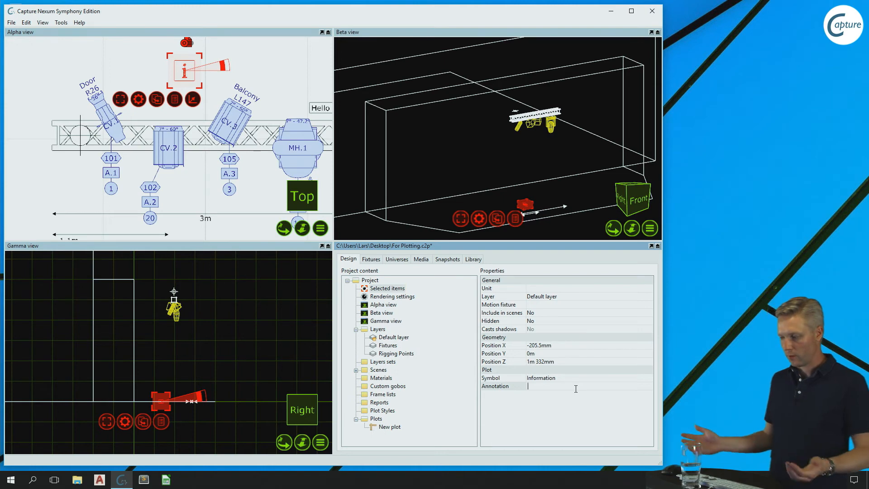
text(C)
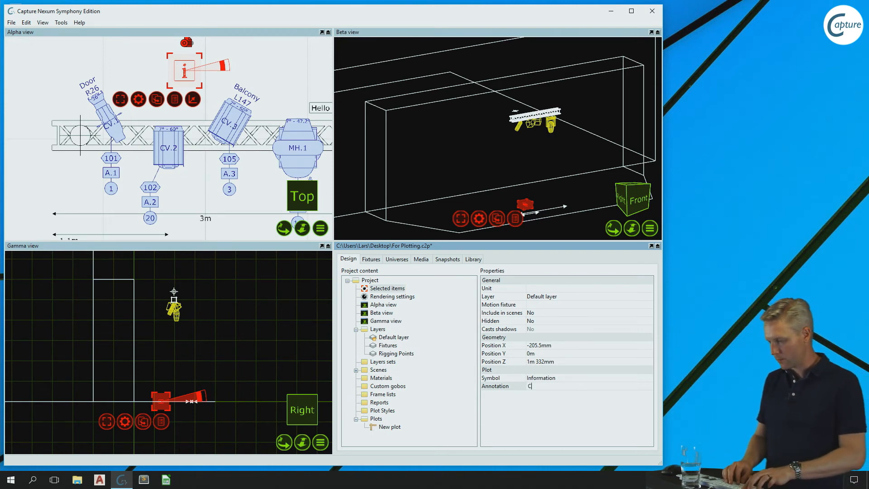
text(areful with the stairs!)
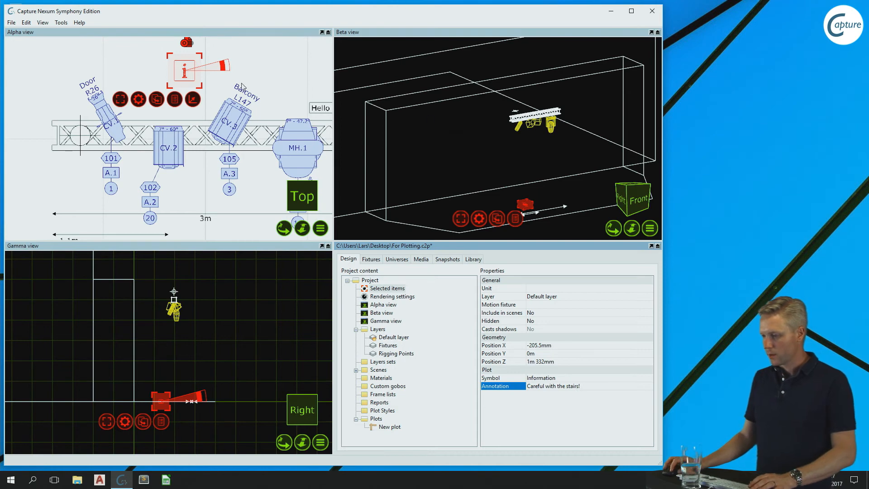
Position the annotation text to the right of the Information symbol and move the symbol toward the truss's left end
click(200, 94)
click(199, 93)
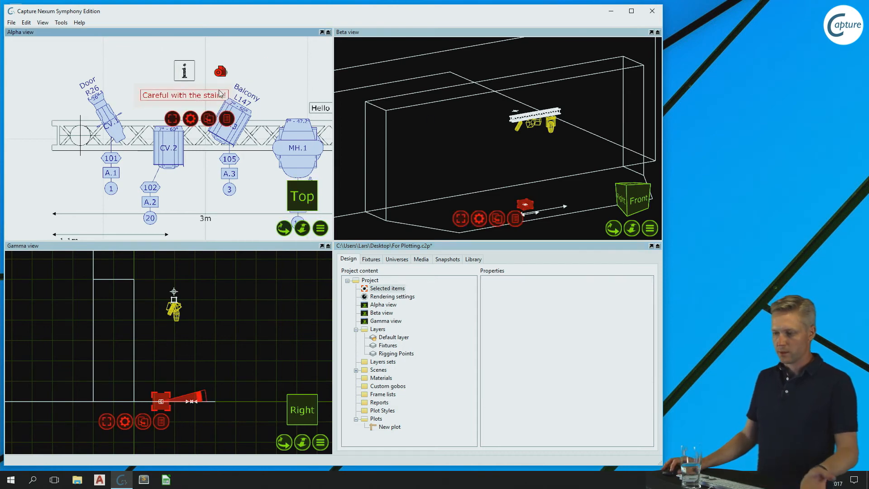
drag(220, 74, 219, 75)
click(146, 71)
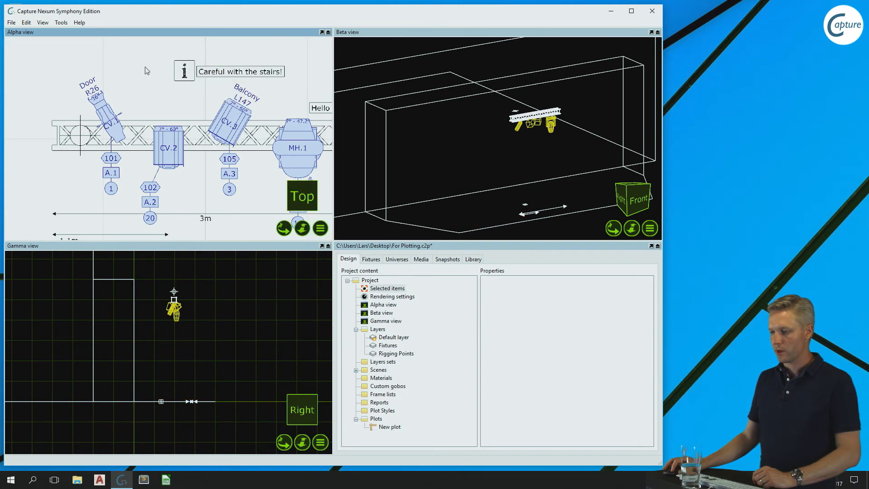
click(186, 76)
drag(186, 80, 122, 69)
click(145, 97)
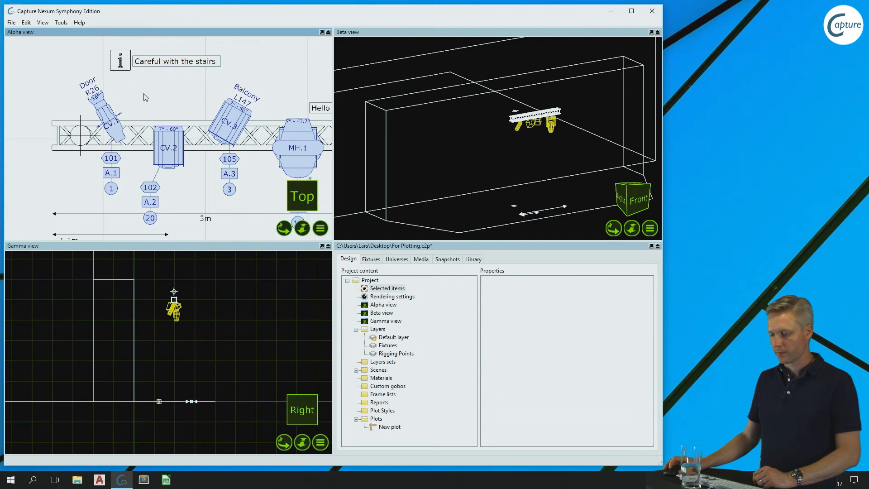
scroll(145, 98, down, 3)
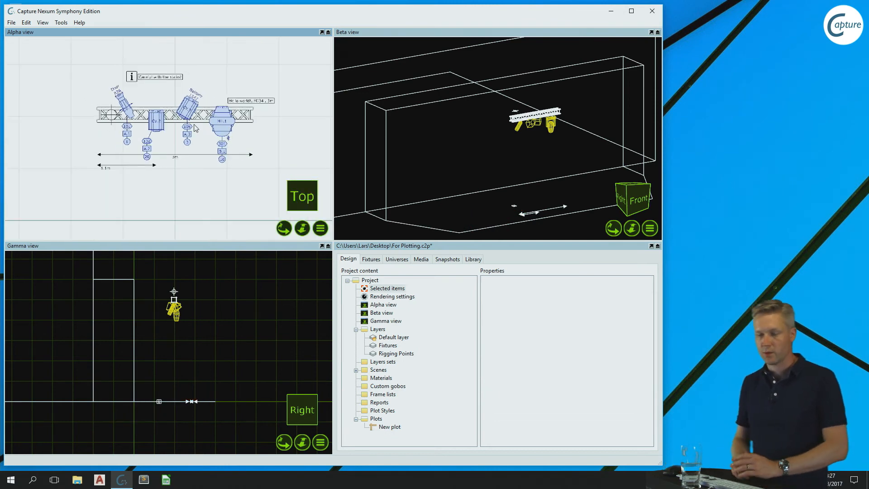
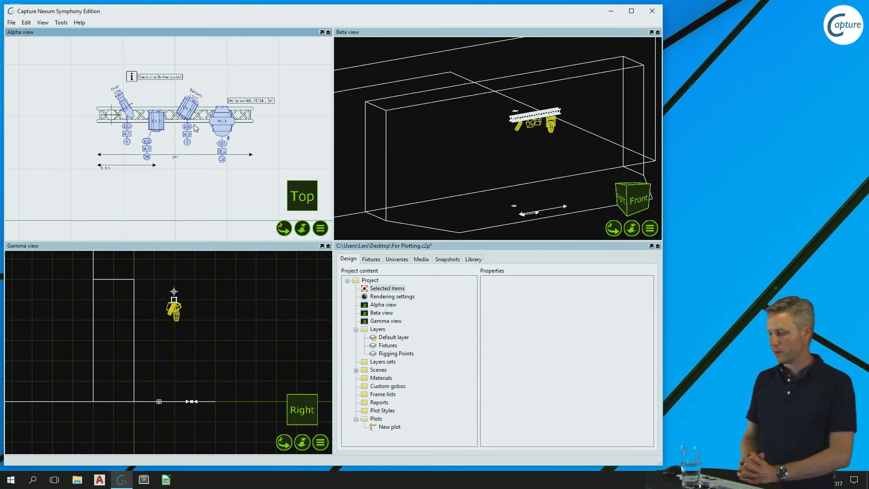
Open New plot beside the Alpha view, examine its symbol key and the selected MH.1 fixture in both, and close the plot
double_click(389, 427)
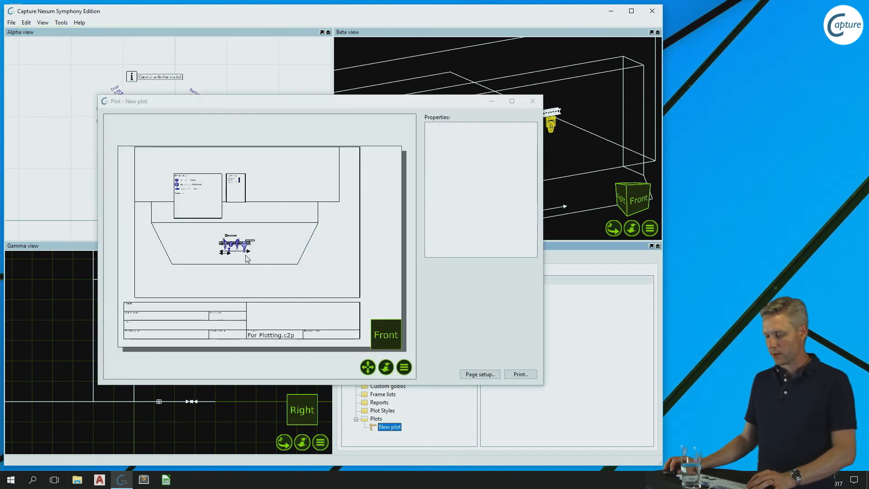
click(216, 217)
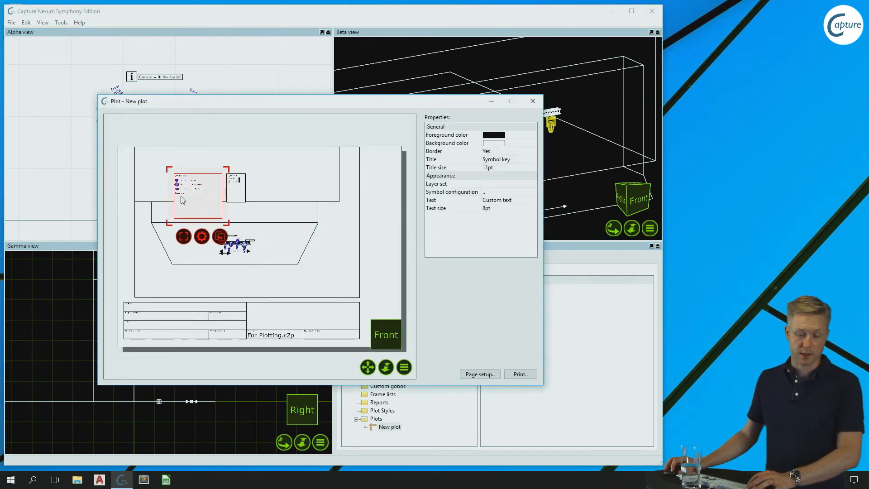
drag(186, 101, 401, 149)
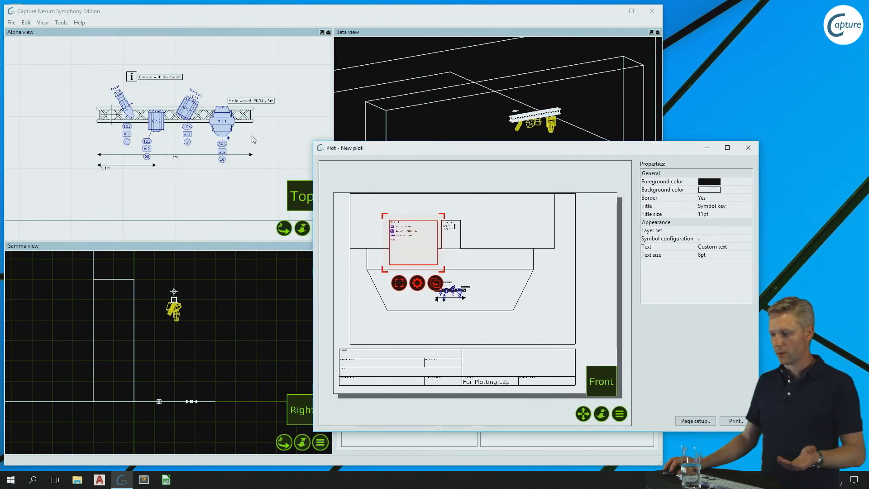
click(226, 128)
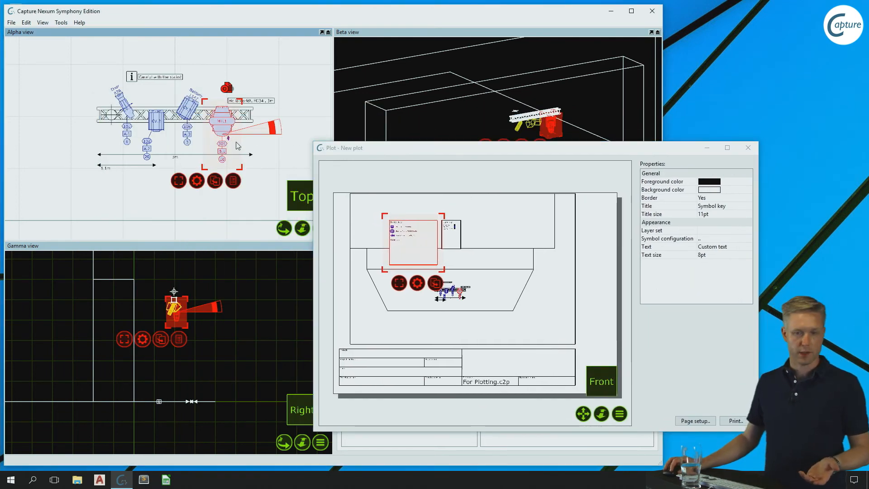
click(579, 242)
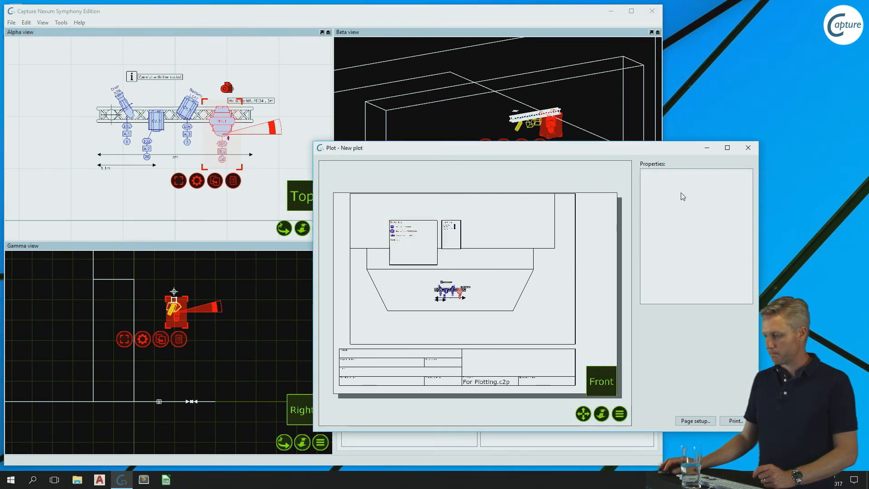
click(748, 148)
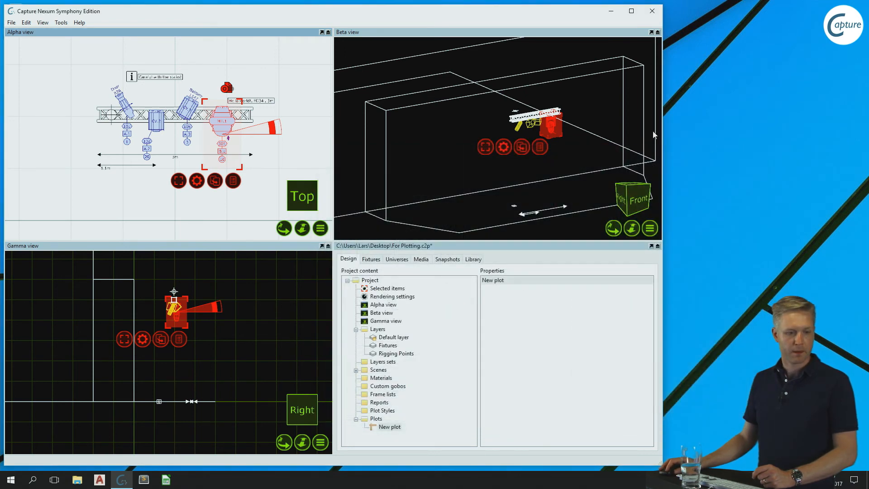
Deselect the MH.1 fixture, tilt the Alpha view to examine the plot symbols from an angle, and return it to Top
click(57, 160)
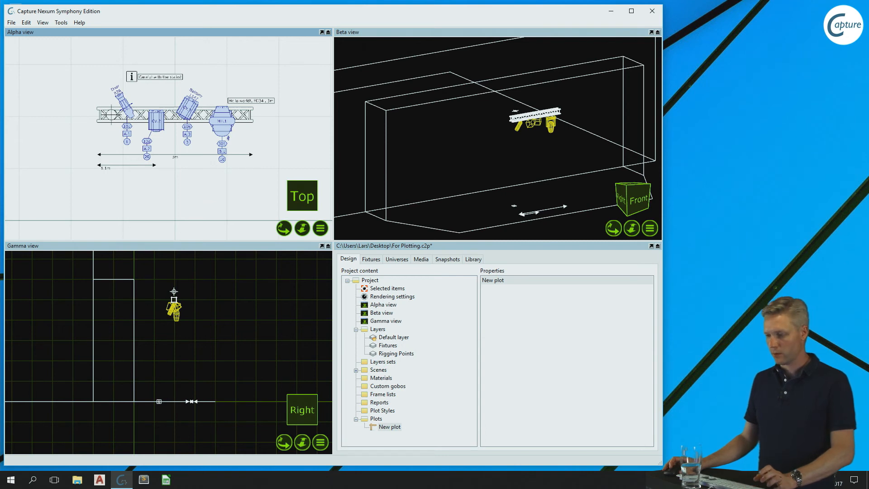
mouse_move(211, 168)
middle_down()
mouse_move(215, 179)
mouse_move(242, 172)
mouse_move(214, 180)
middle_up()
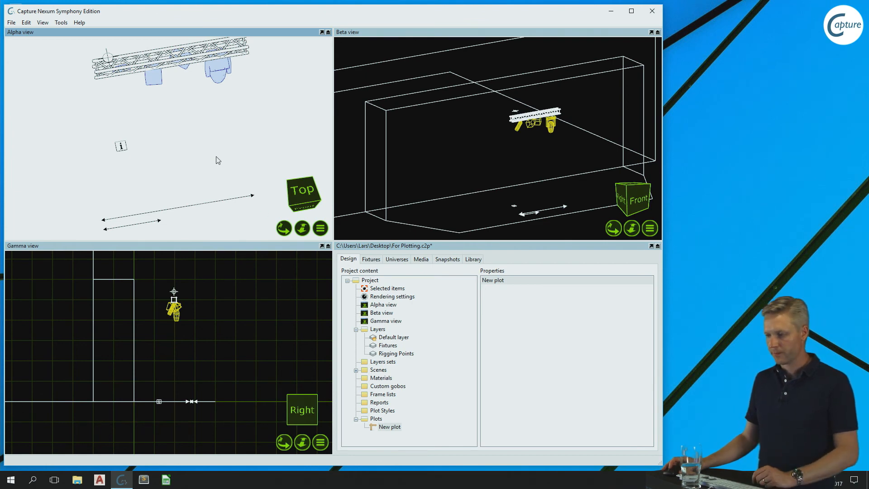
middle_click(218, 161)
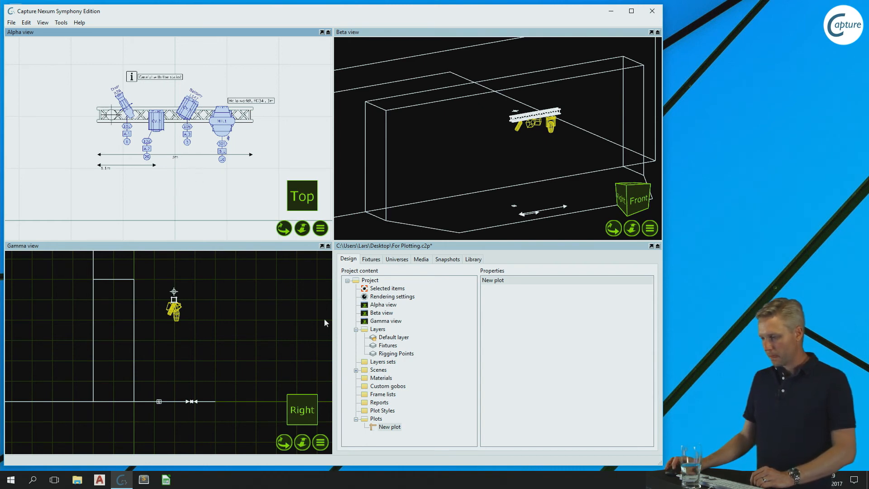
Open New plot and examine the truss with its fixture symbols, annotations and distance measurements up close
double_click(390, 427)
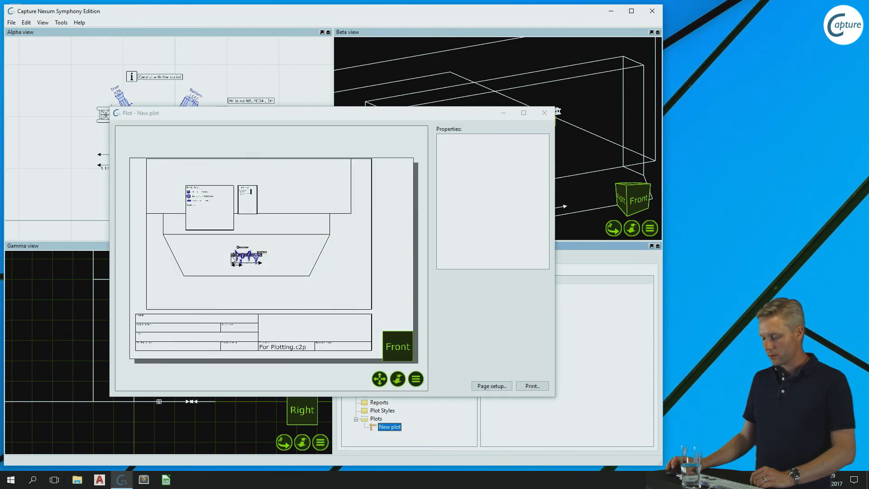
scroll(206, 232, up, 1)
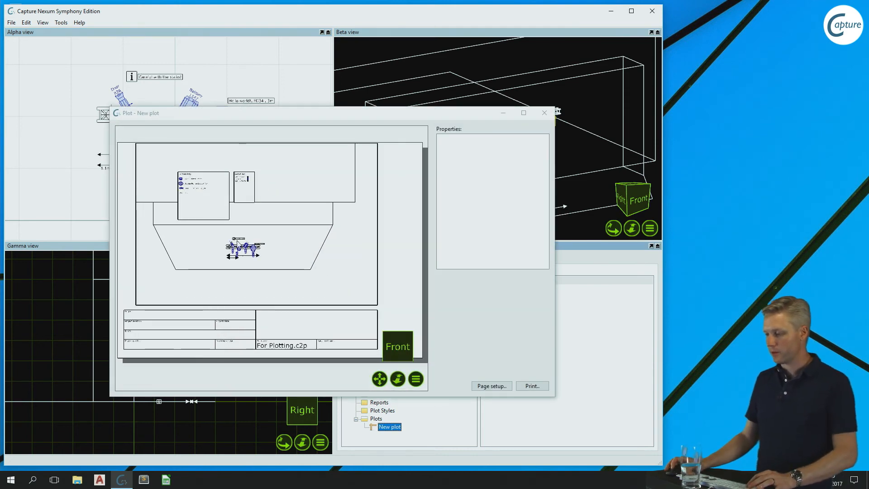
scroll(236, 244, up, 4)
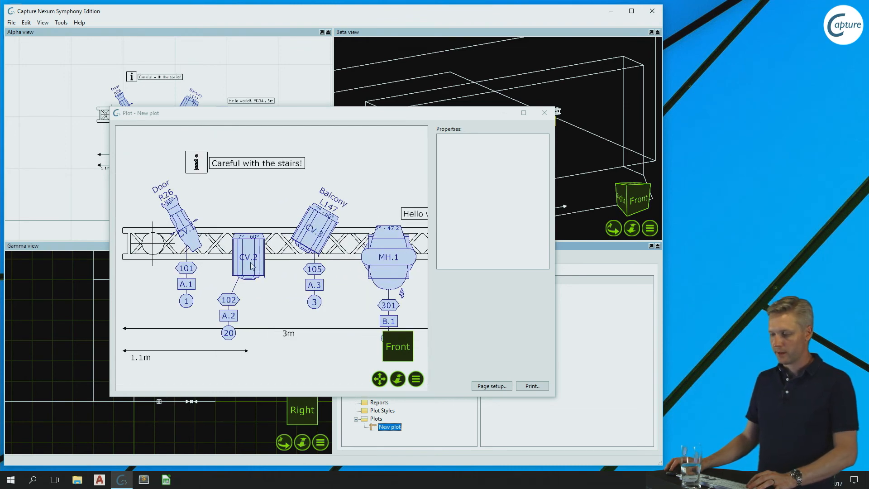
scroll(230, 302, down, 5)
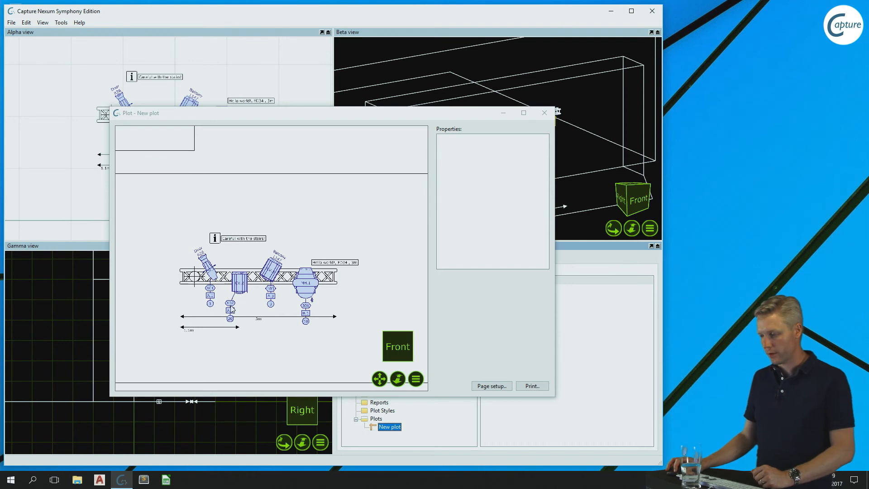
Close New plot and add a plot style to the project with its default name
click(232, 310)
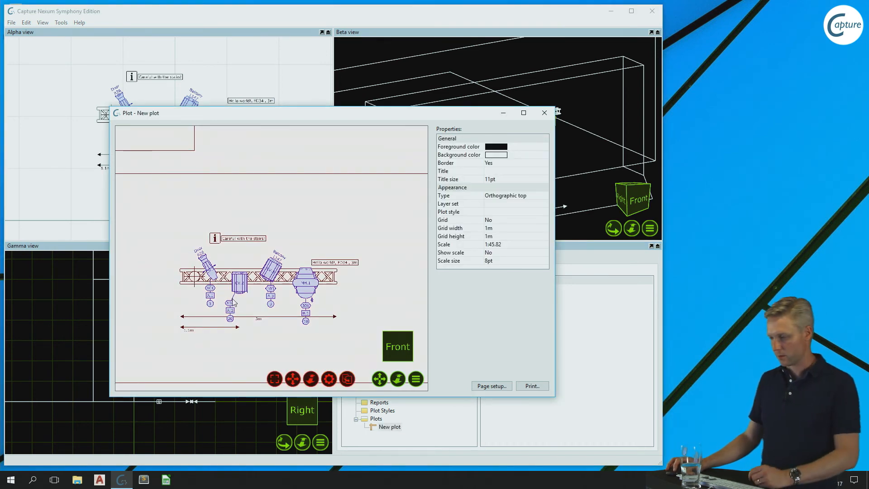
click(543, 113)
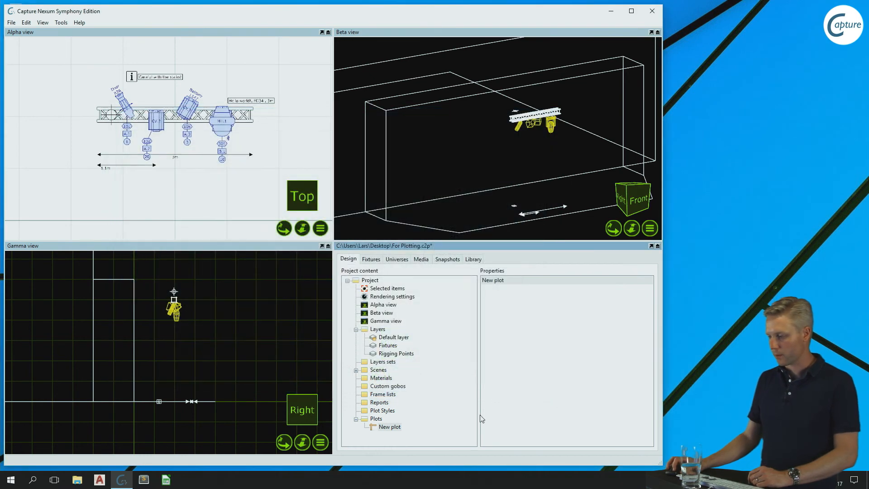
click(382, 410)
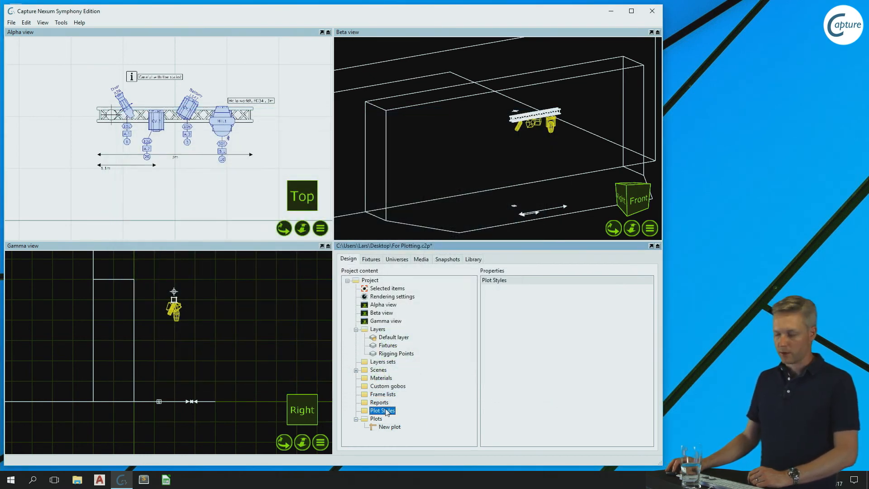
right_click(390, 413)
click(412, 414)
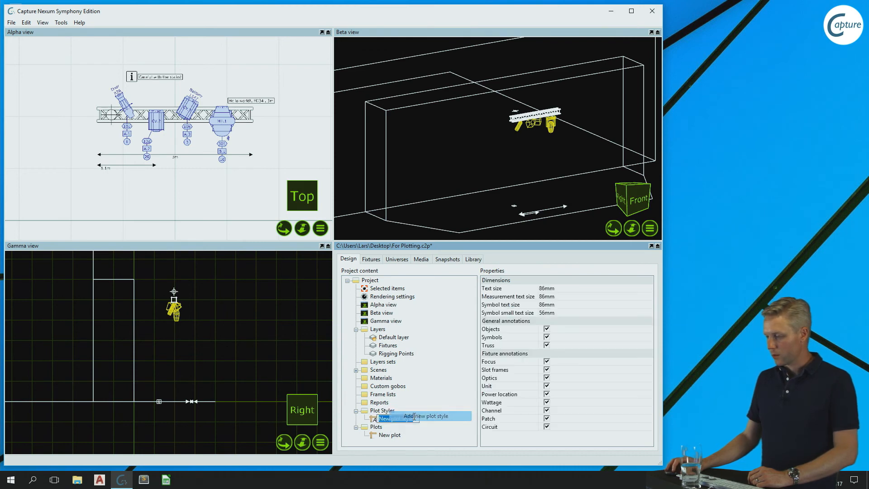
key(Return)
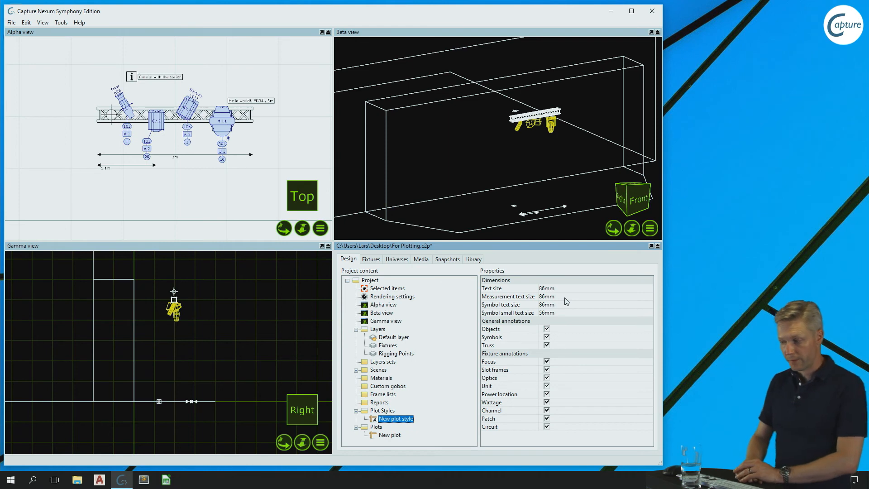
Set the new plot style's text size to 120 mm and apply the style to the Alpha view
click(524, 291)
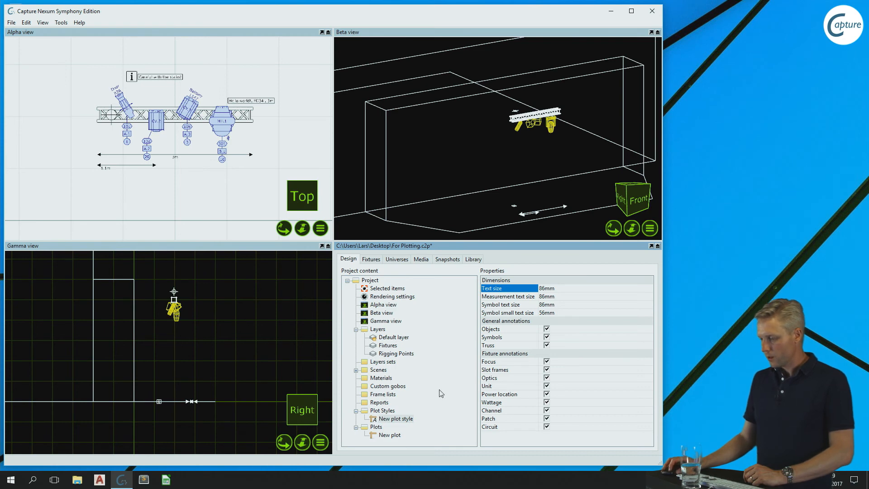
click(581, 290)
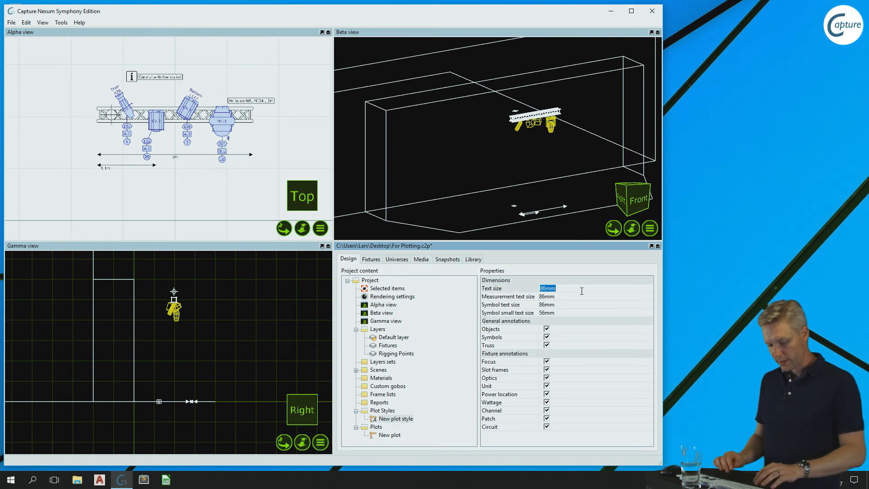
text(120)
key(Return)
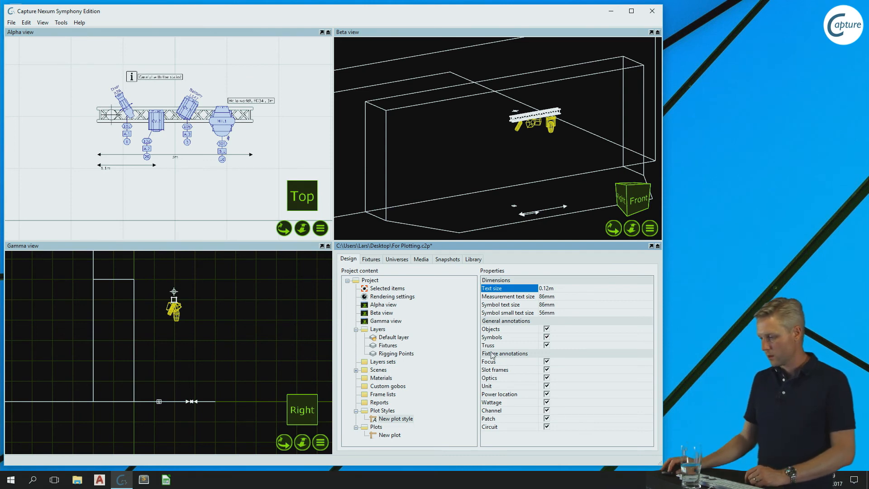
mouse_move(405, 420)
mouse_down()
mouse_move(215, 155)
mouse_move(170, 141)
mouse_up()
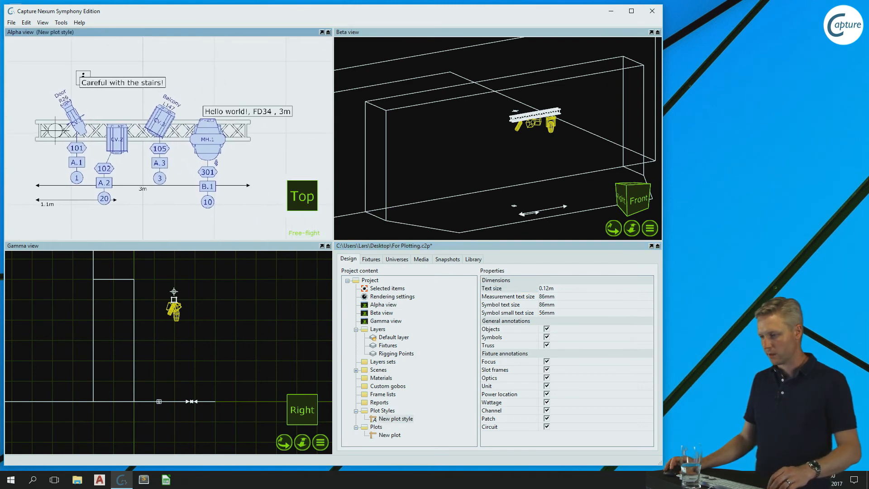
Try a text size of 0.3 m in the plot style and undo the change
click(558, 291)
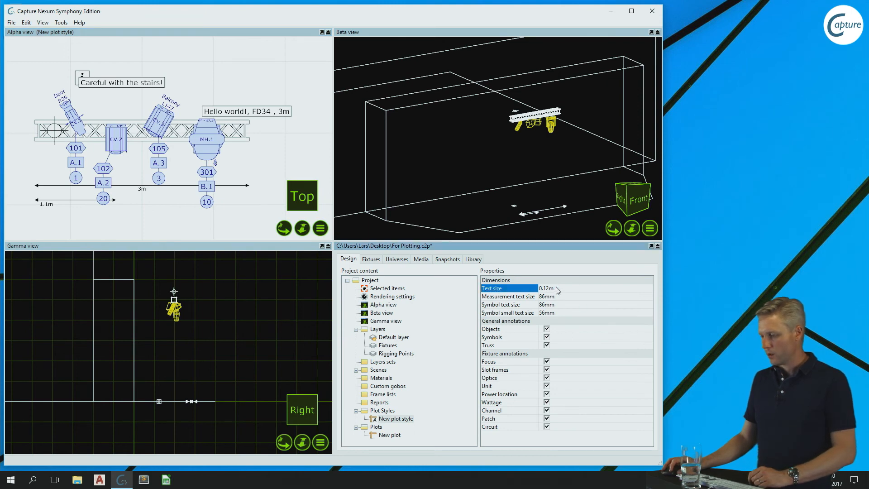
click(565, 289)
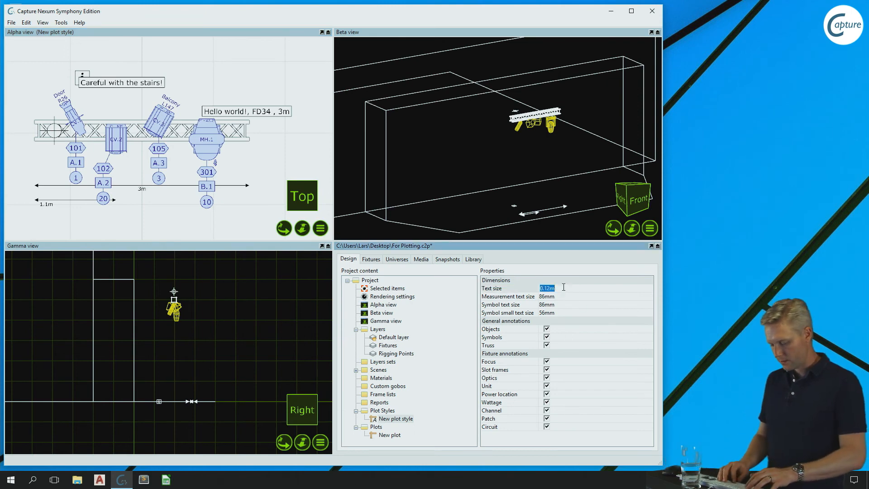
text(0,3)
key(Return)
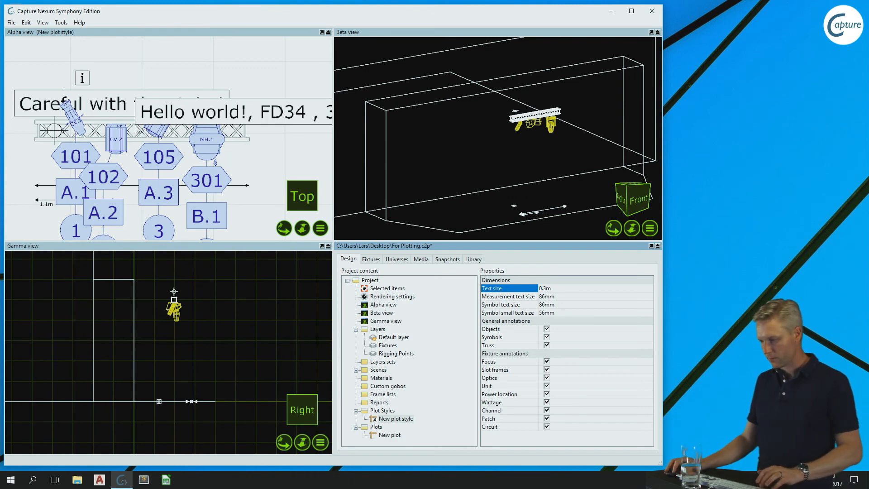
key(ctrl+z)
Set the plot style's measurement text size to 0.13 m
click(564, 296)
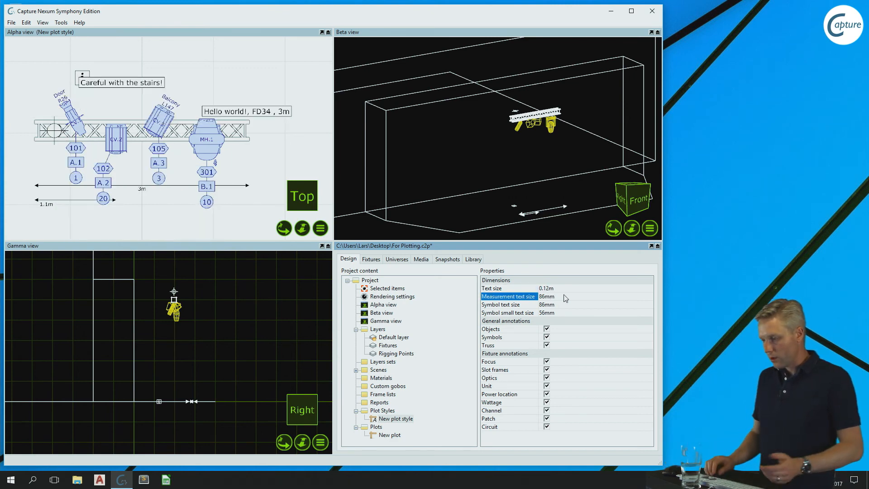
click(565, 295)
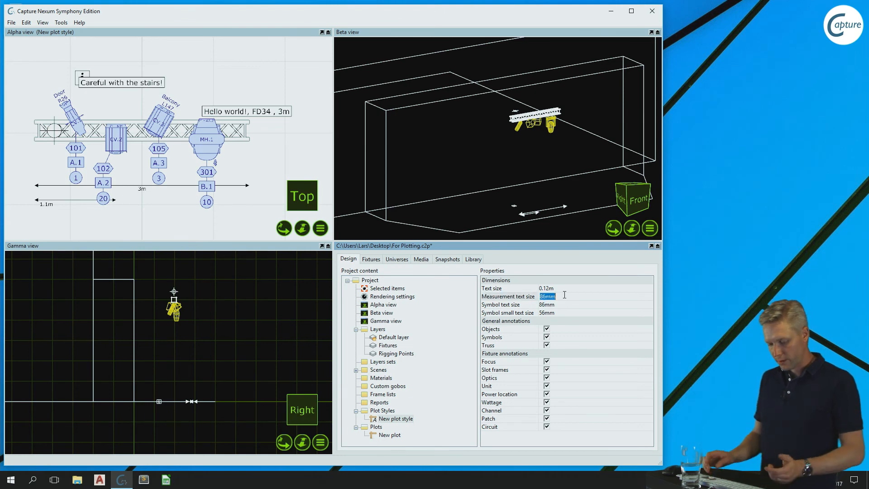
key(BackSpace)
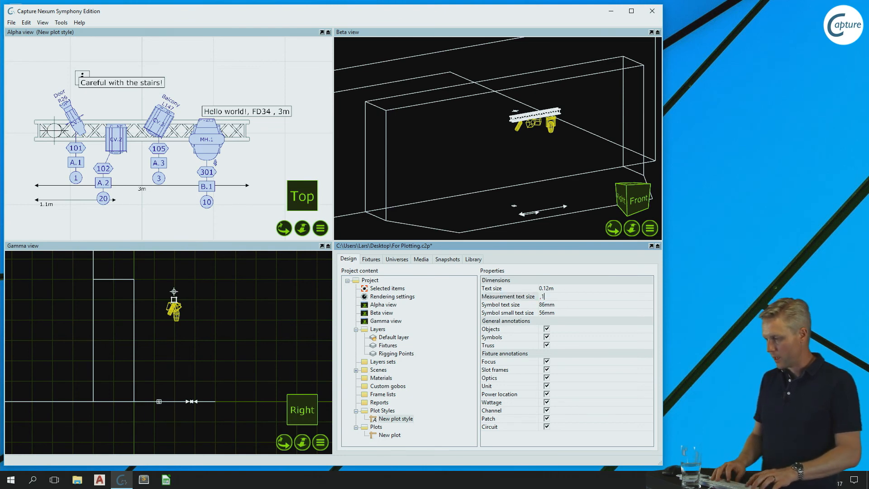
key(Return)
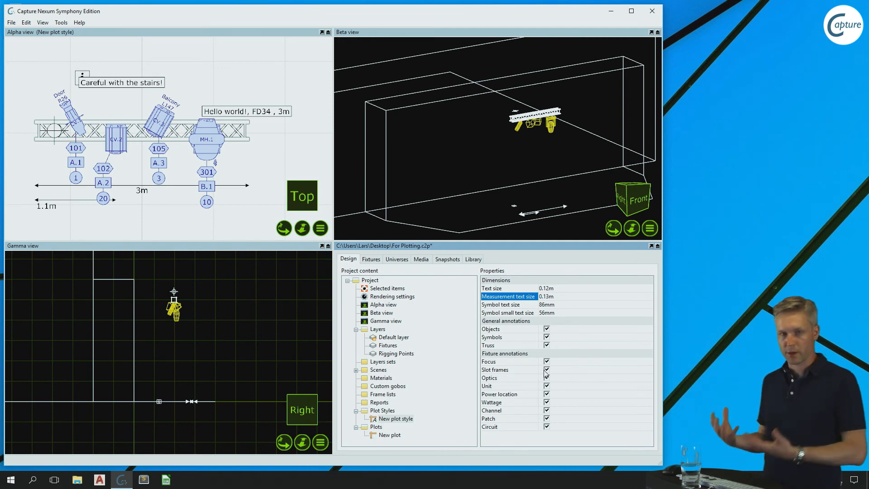
Turn off the Circuit and Channel fixture annotations in the plot style
click(547, 427)
click(547, 411)
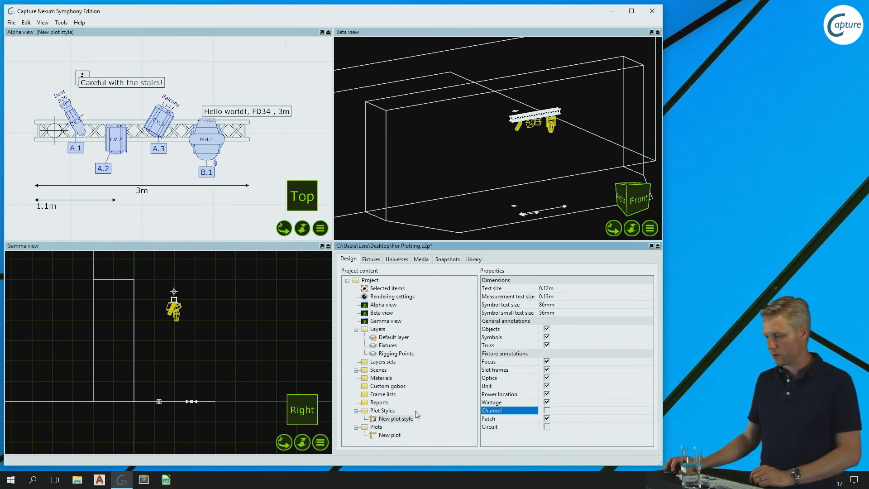
click(383, 412)
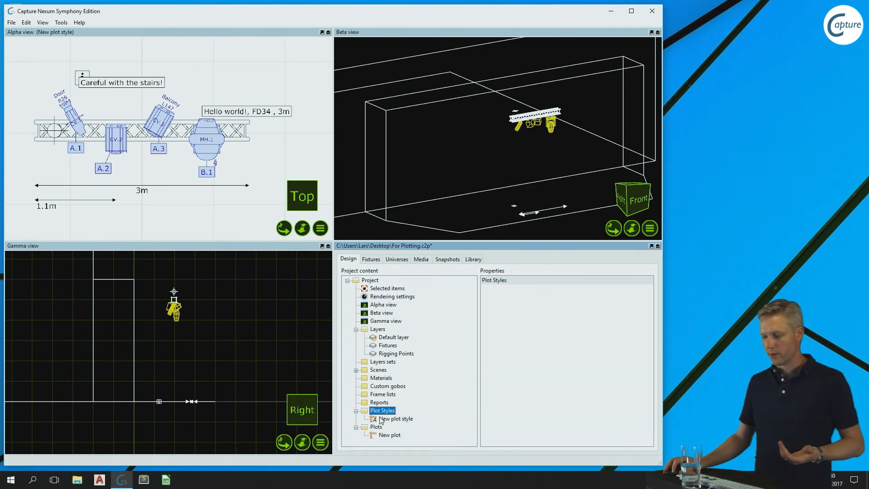
click(381, 420)
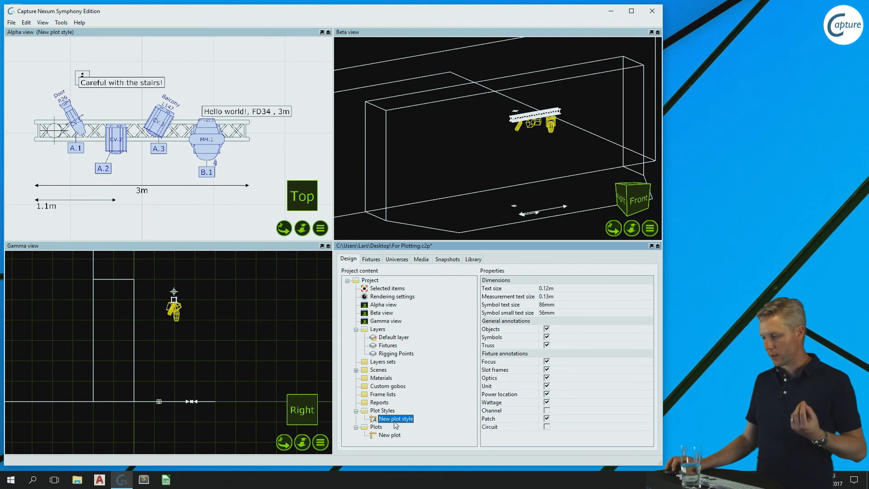
Add a second plot style and compare it with the first by applying each to the Alpha view in turn
right_click(382, 411)
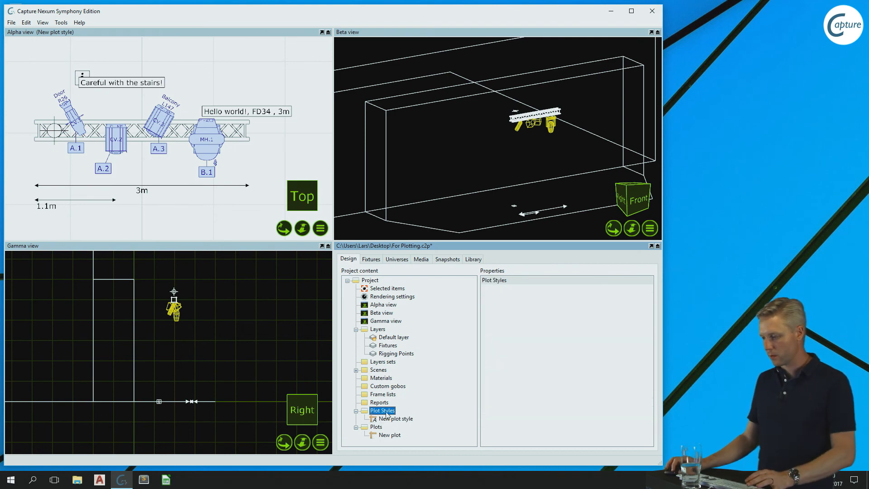
click(417, 415)
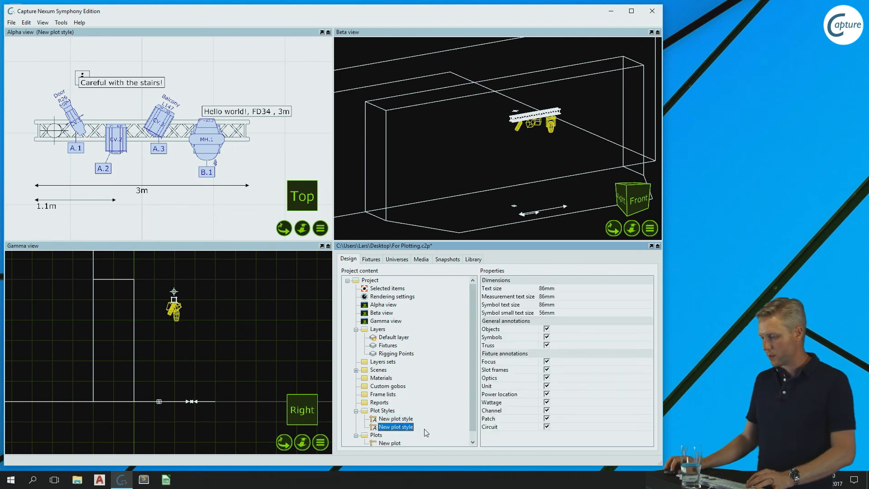
mouse_move(400, 430)
mouse_down()
mouse_move(352, 359)
mouse_move(208, 213)
mouse_up()
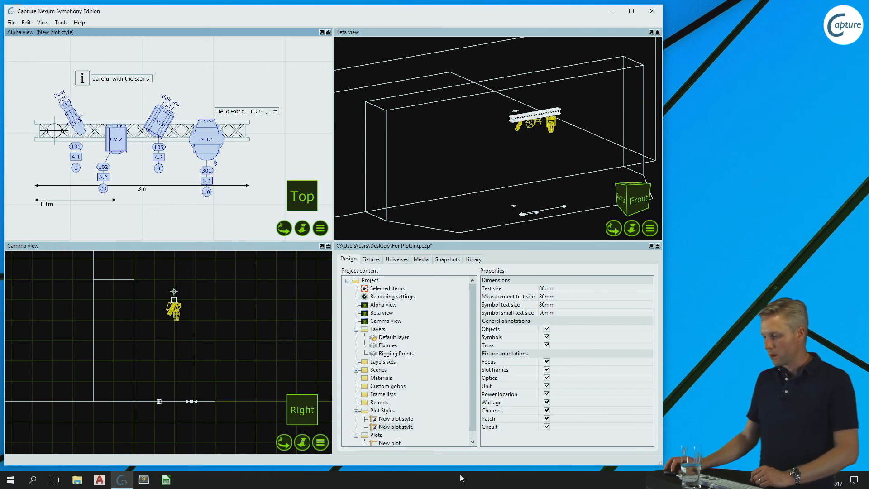
click(396, 420)
drag(392, 421, 218, 202)
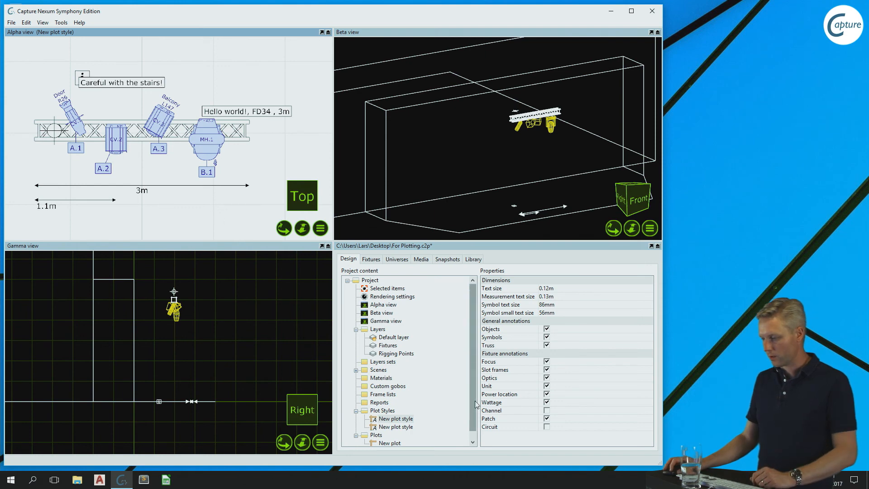
Open New plot and select its orthographic top view and that view's Plot style property
drag(474, 401, 474, 406)
double_click(389, 435)
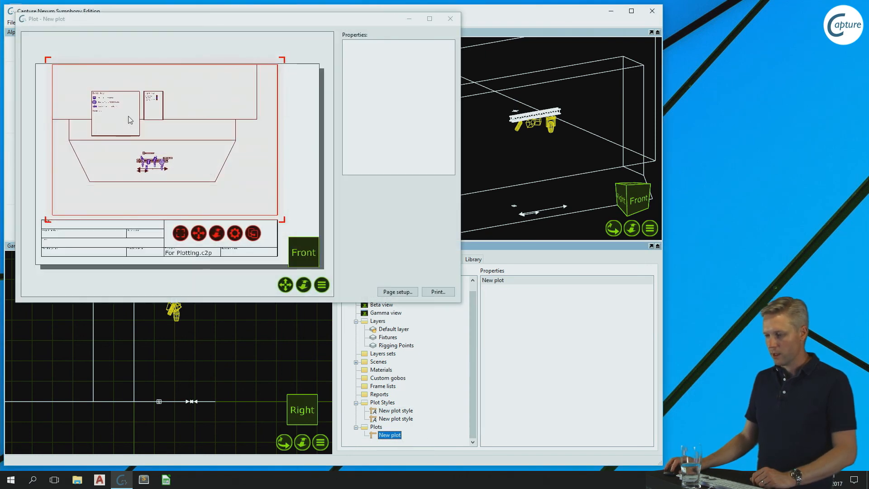
scroll(157, 150, up, 1)
scroll(156, 151, up, 2)
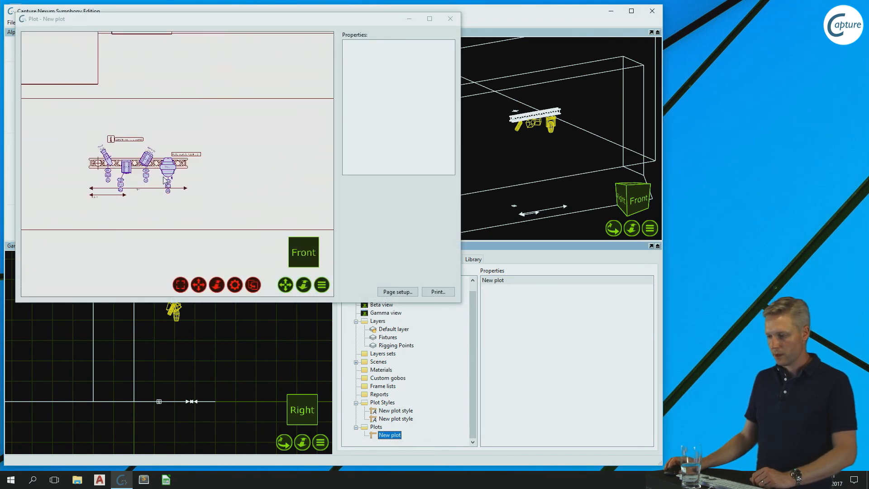
scroll(205, 176, down, 3)
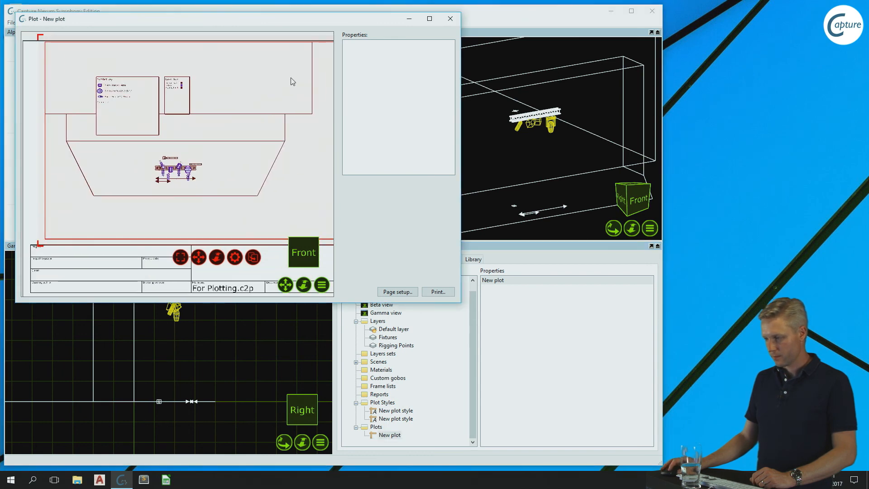
click(127, 106)
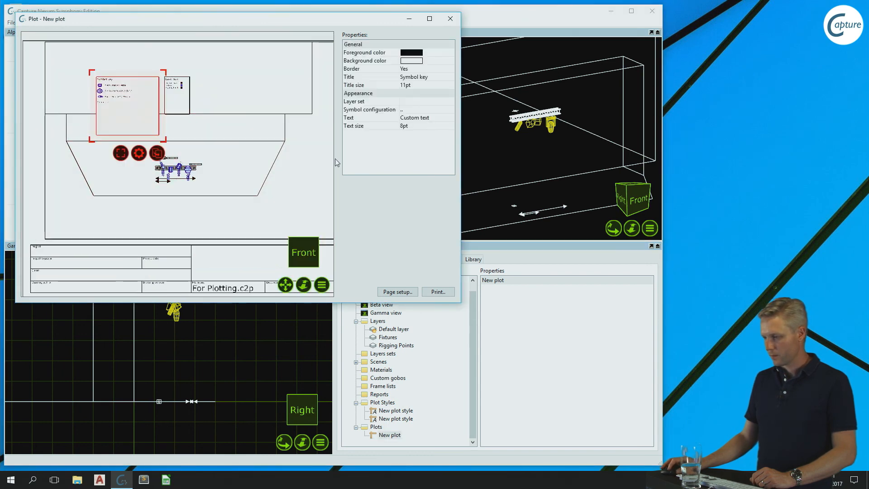
click(272, 191)
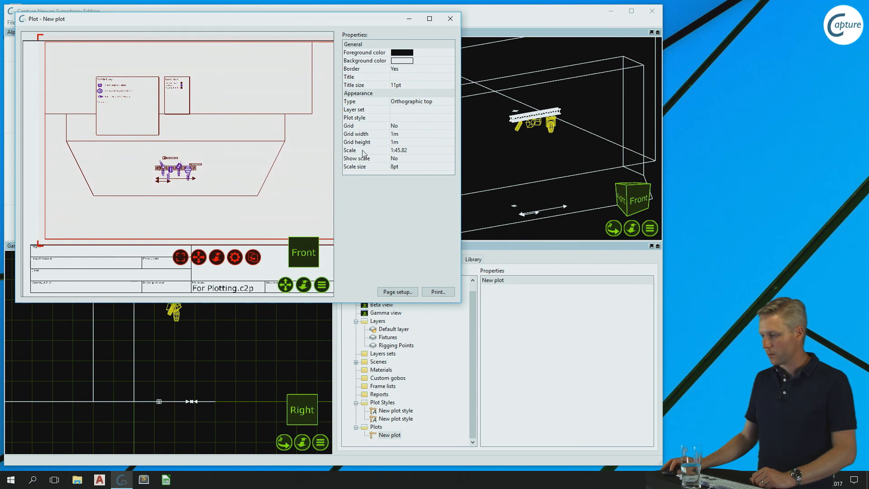
click(401, 118)
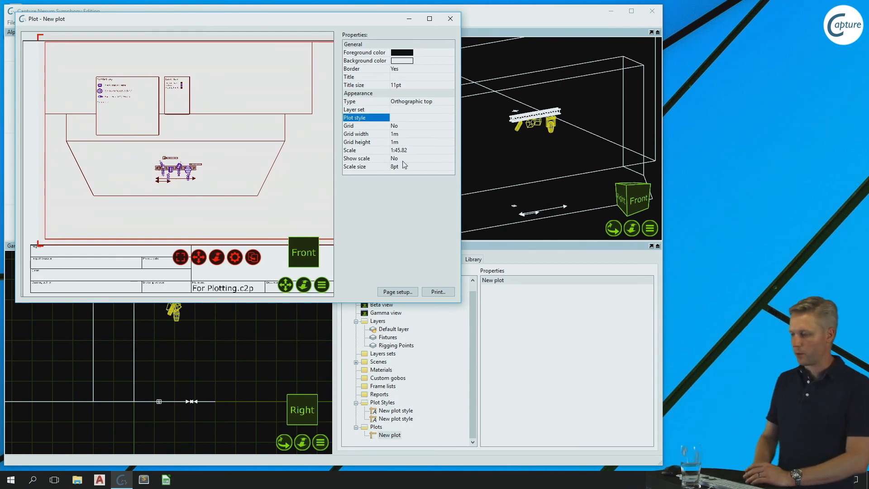
Shrink the existing top view and insert a second orthographic top view beside it, enlarged to a scale of about 1:86
scroll(213, 140, down, 5)
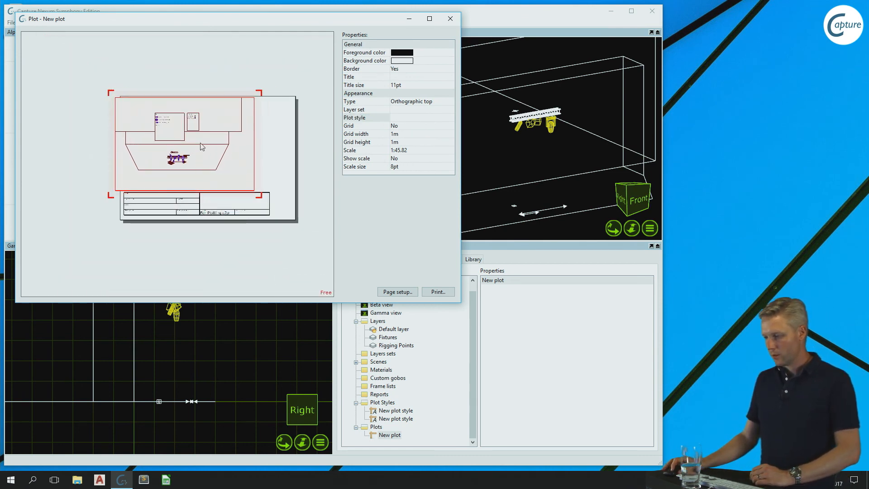
drag(271, 194, 211, 166)
right_click(247, 143)
click(264, 143)
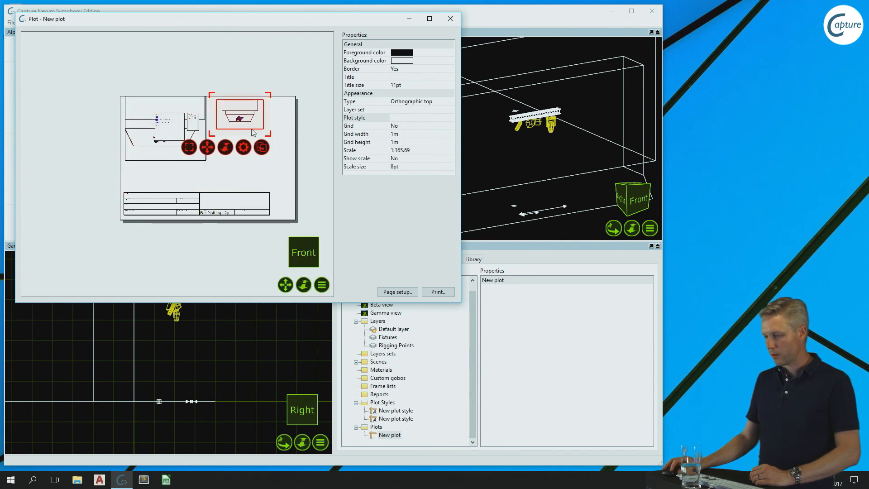
drag(273, 137, 290, 160)
Assign New plot style to the second top view and to the original top view
click(427, 117)
click(428, 134)
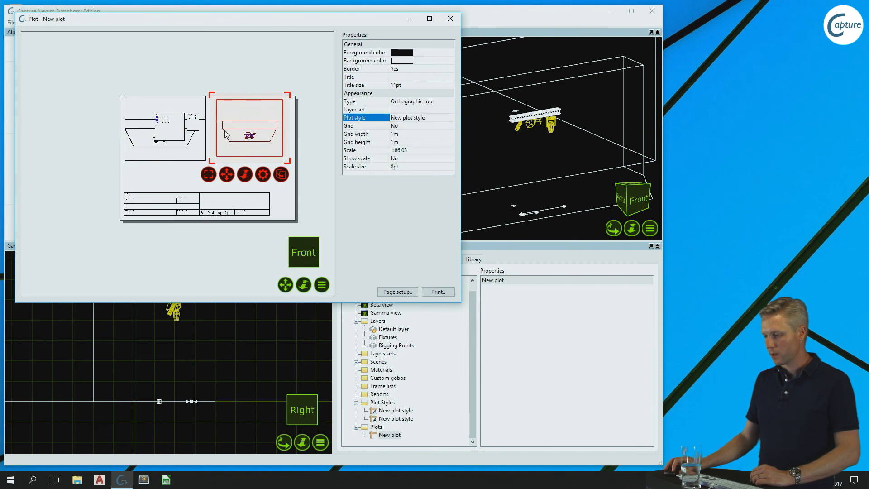
click(161, 109)
click(410, 118)
click(411, 119)
click(411, 134)
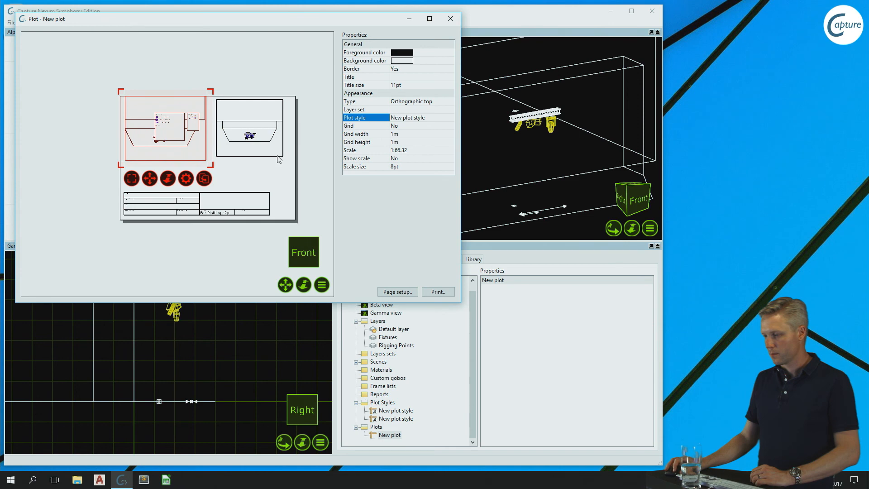
Move the symbol key off the truss to below the original top view and select that view
click(175, 121)
scroll(176, 121, up, 3)
click(155, 129)
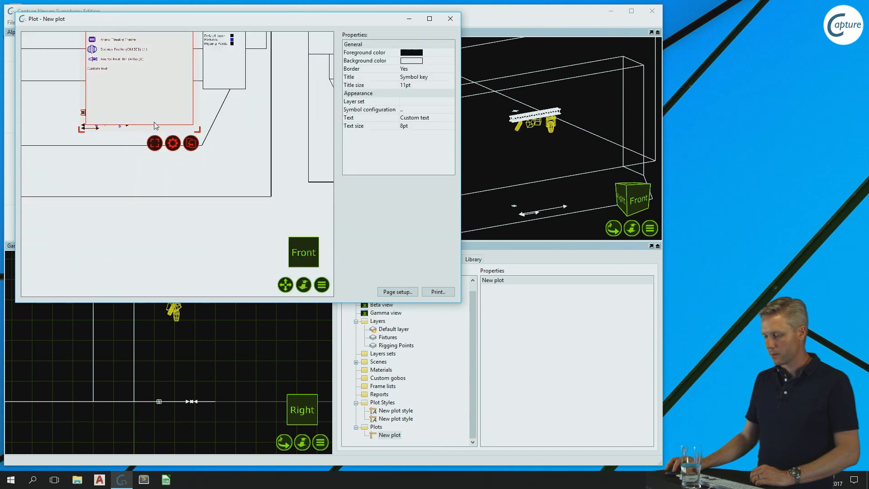
drag(153, 111, 249, 277)
click(193, 172)
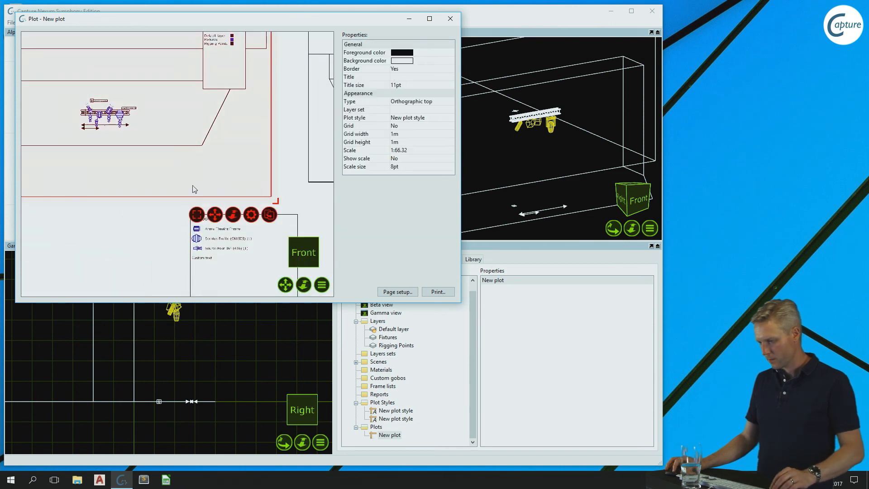
Enlarge the original top view's drawing to a scale of 1:18.98, centre the truss in its frame, and enlarge the plot window
drag(234, 217, 234, 172)
drag(216, 213, 289, 120)
scroll(277, 185, down, 3)
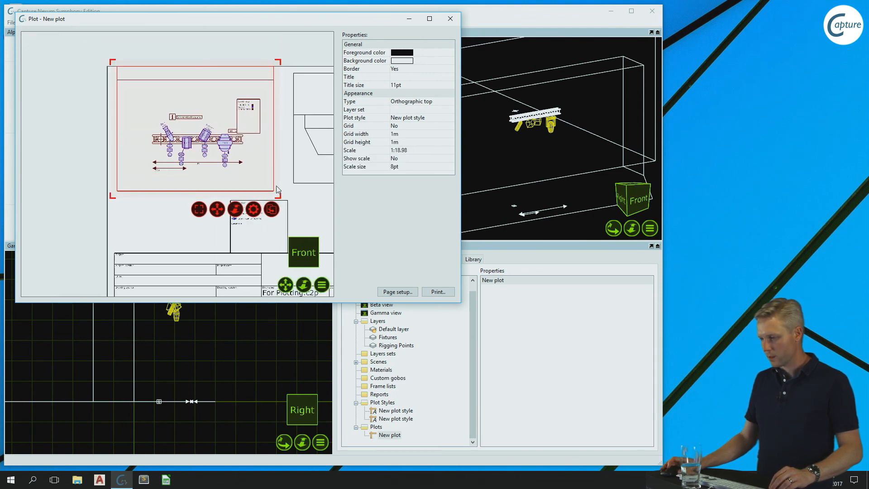
drag(460, 302, 719, 424)
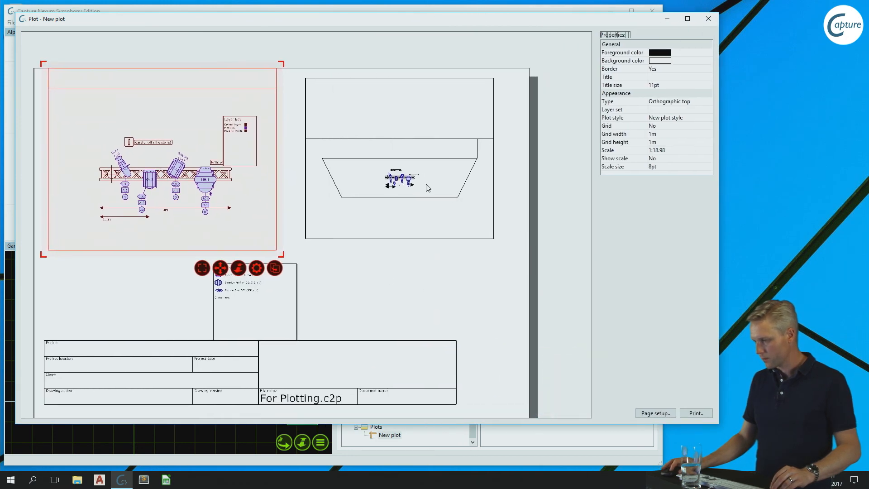
Enlarge the second top view's drawing to a scale of 1:15.70, assign it the second New plot style, and close the plot
click(427, 190)
mouse_move(455, 257)
mouse_down()
mouse_move(455, 272)
mouse_move(455, 242)
mouse_move(430, 291)
mouse_move(440, 150)
mouse_move(439, 166)
mouse_up()
click(684, 119)
click(684, 118)
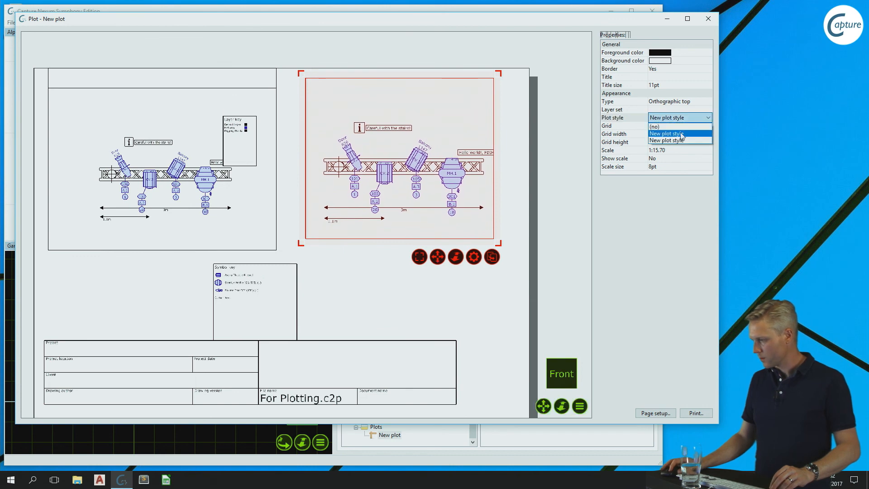
click(679, 141)
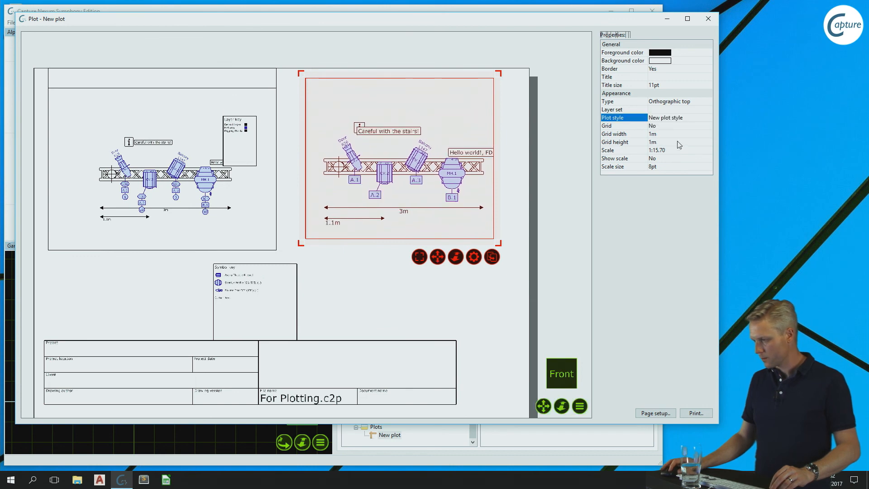
click(348, 291)
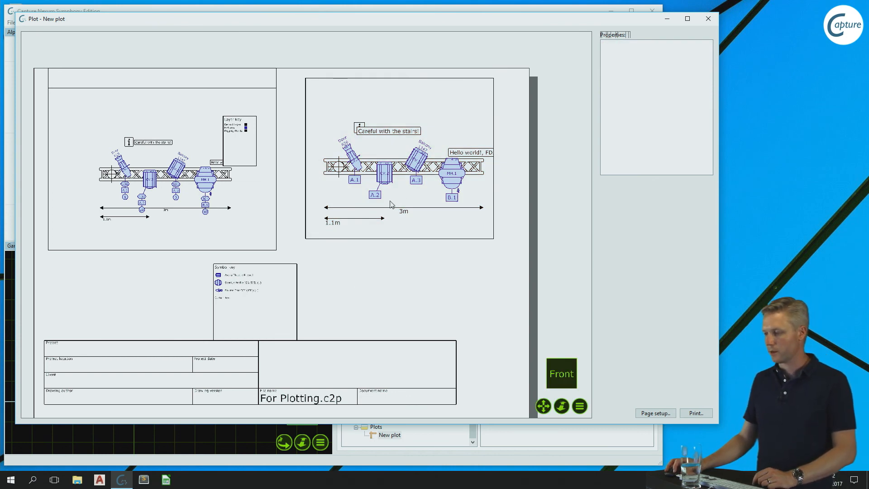
click(716, 20)
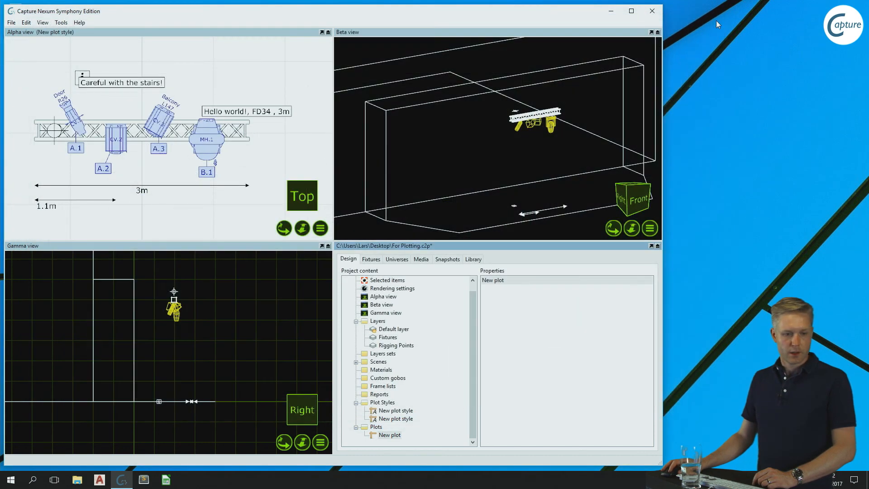
Select the truss's "Hello world!" annotation on its own in the Alpha view and move it down over the MH.1 fixture
click(202, 223)
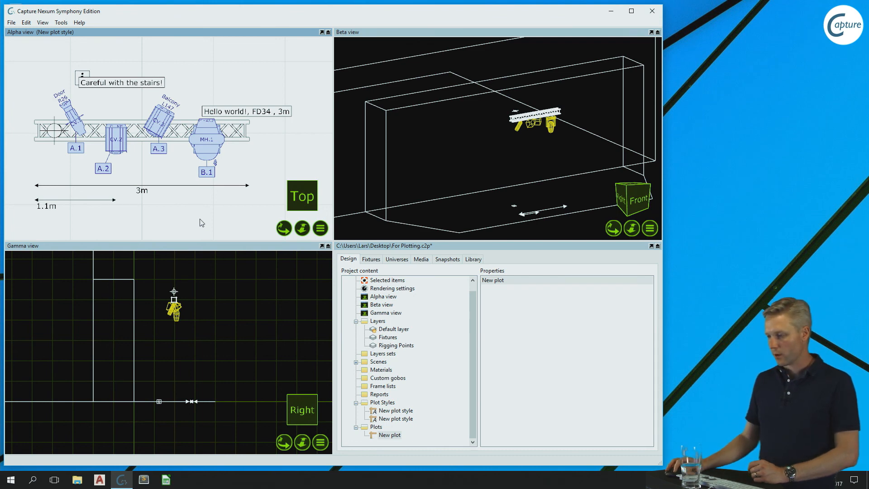
click(181, 142)
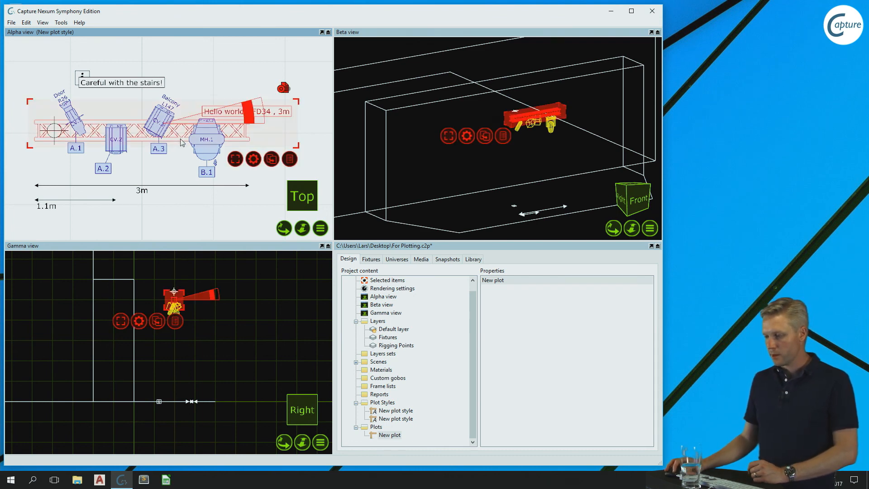
click(276, 111)
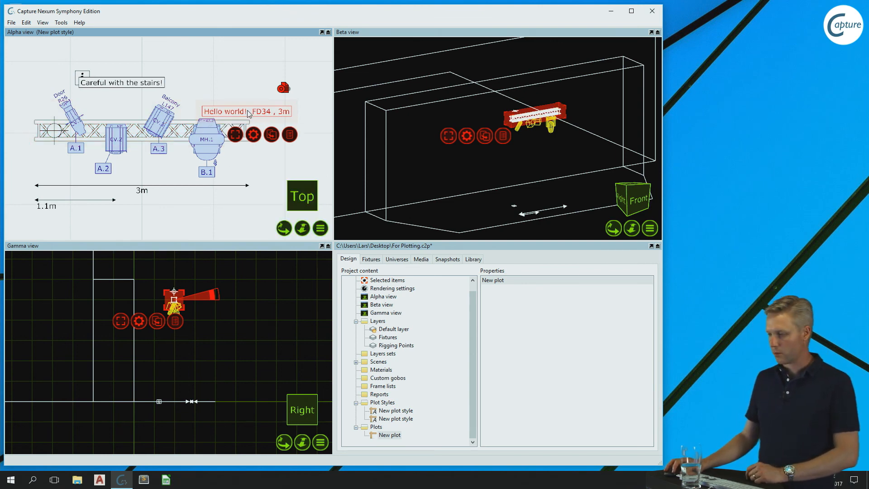
click(179, 143)
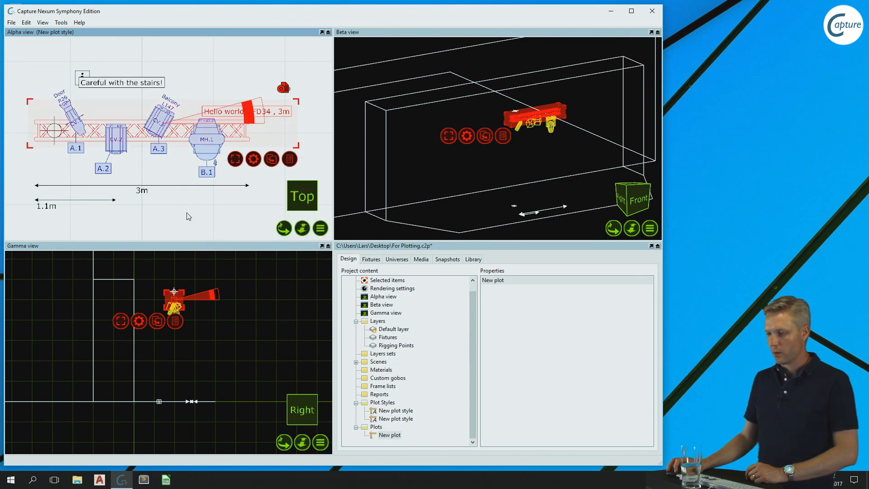
click(230, 115)
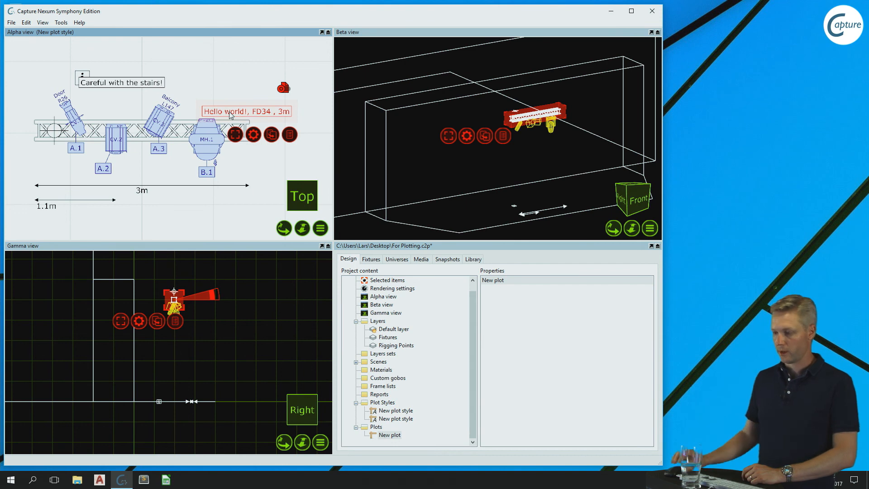
click(285, 88)
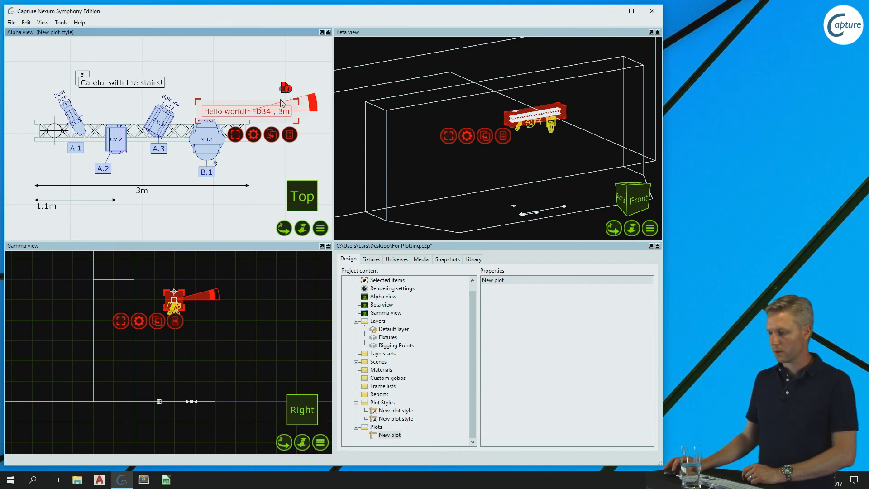
drag(230, 110, 64, 149)
drag(66, 147, 221, 134)
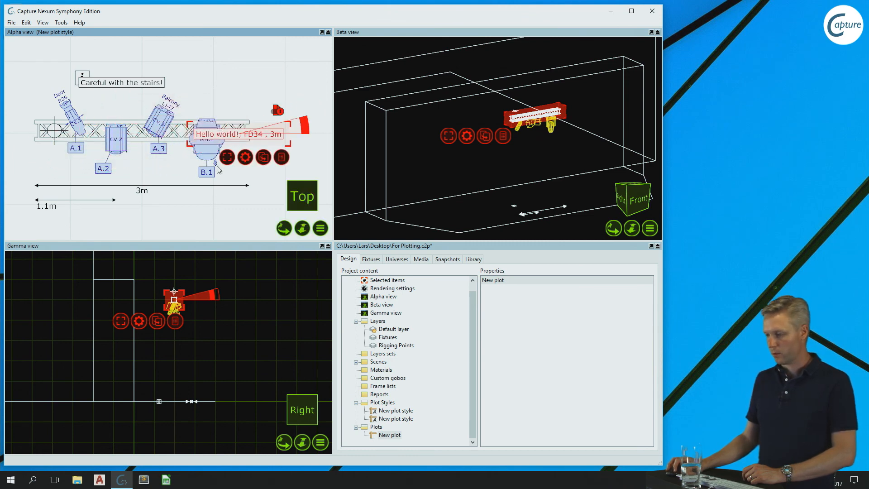
click(162, 178)
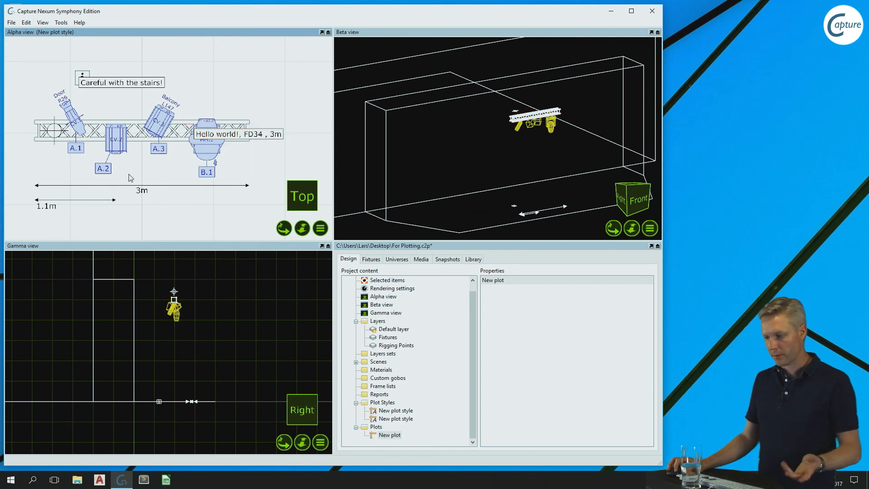
Select the four truss fixtures, limit the selection to their annotations, and move labels A.1, A.2, A.3 and B.1 slightly downward together
drag(232, 179, 68, 146)
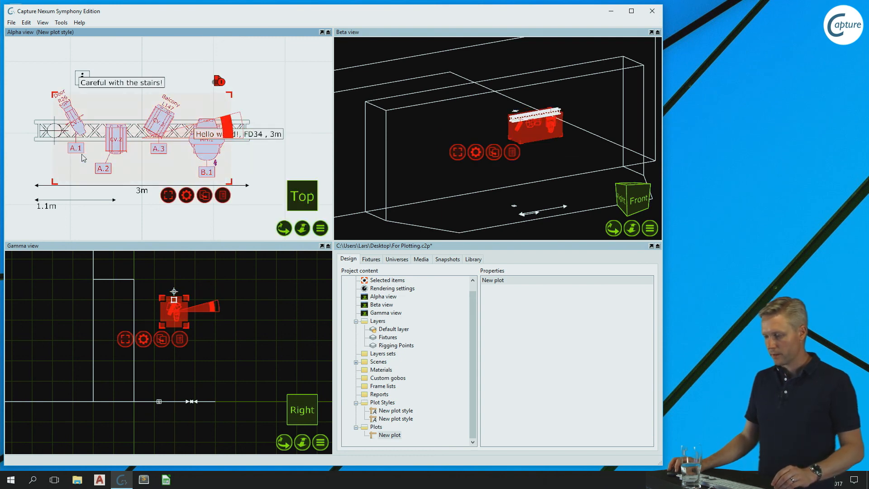
click(169, 197)
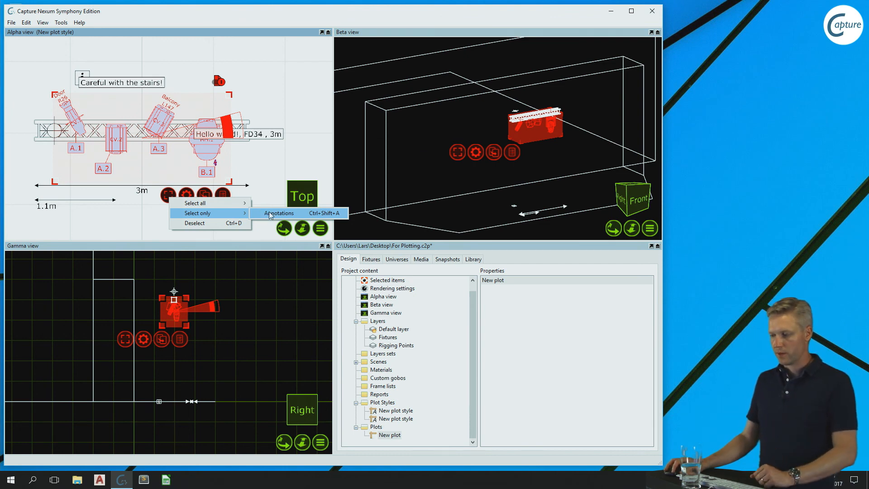
click(270, 214)
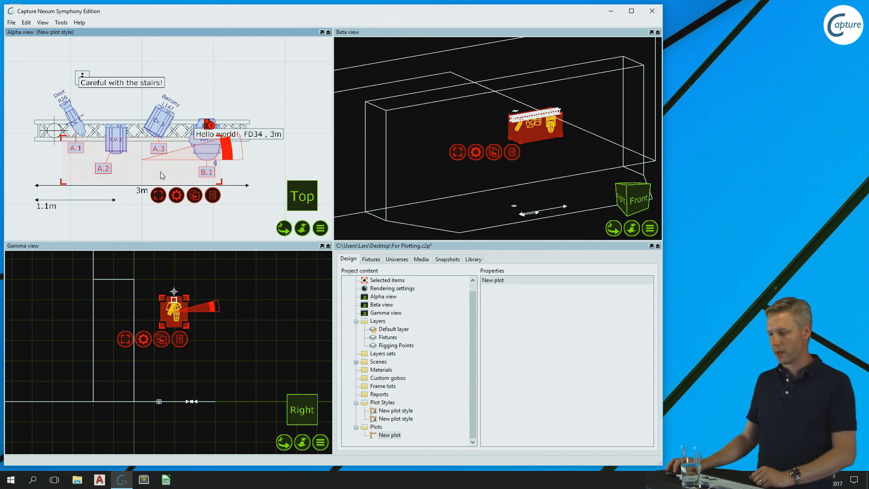
mouse_move(151, 175)
mouse_down()
mouse_move(152, 201)
mouse_move(154, 180)
mouse_up()
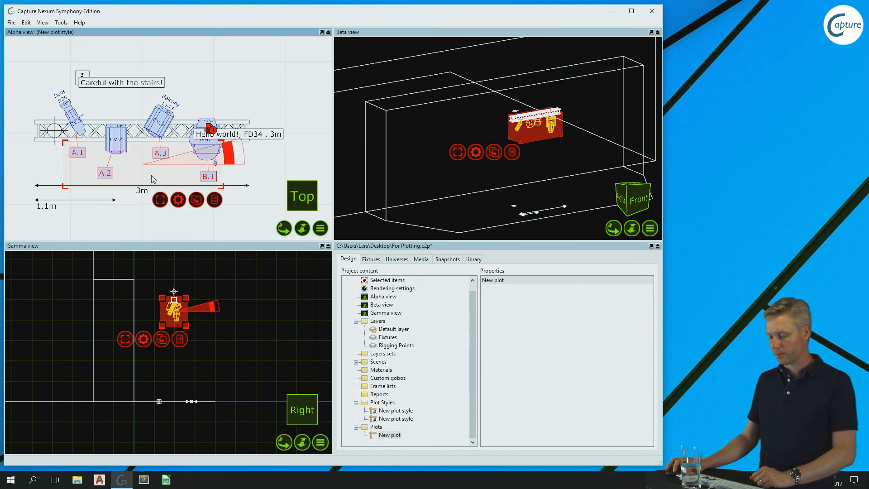
click(50, 168)
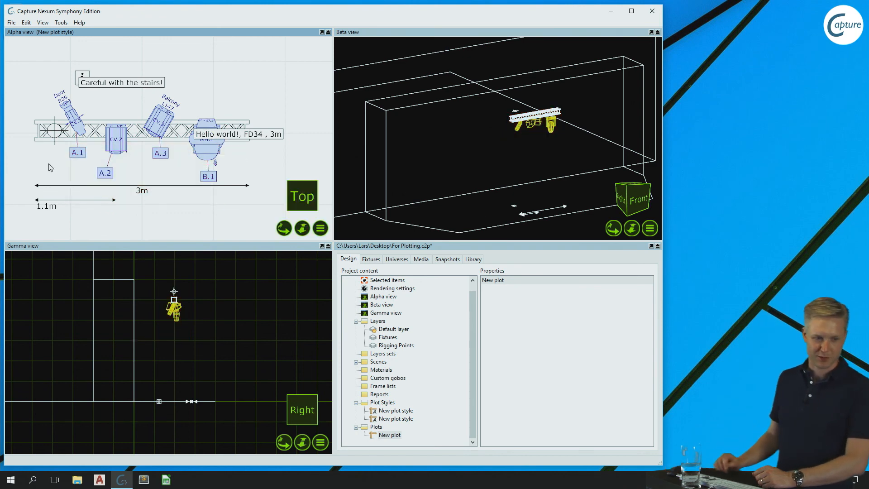